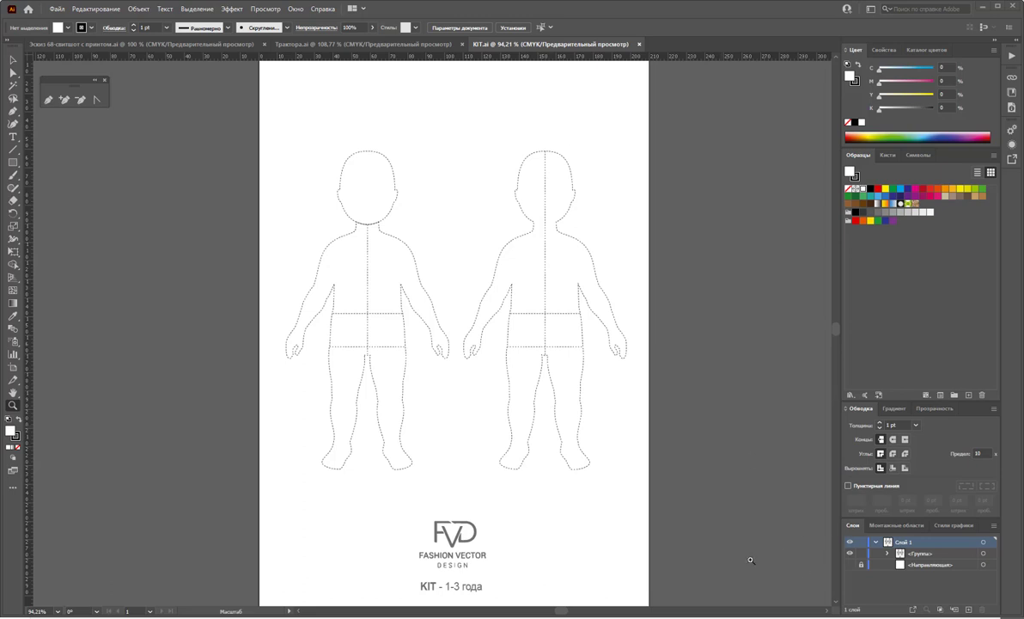
# Delete the right-hand croquis and its leftover stray fragment
pyautogui.click(13, 73)
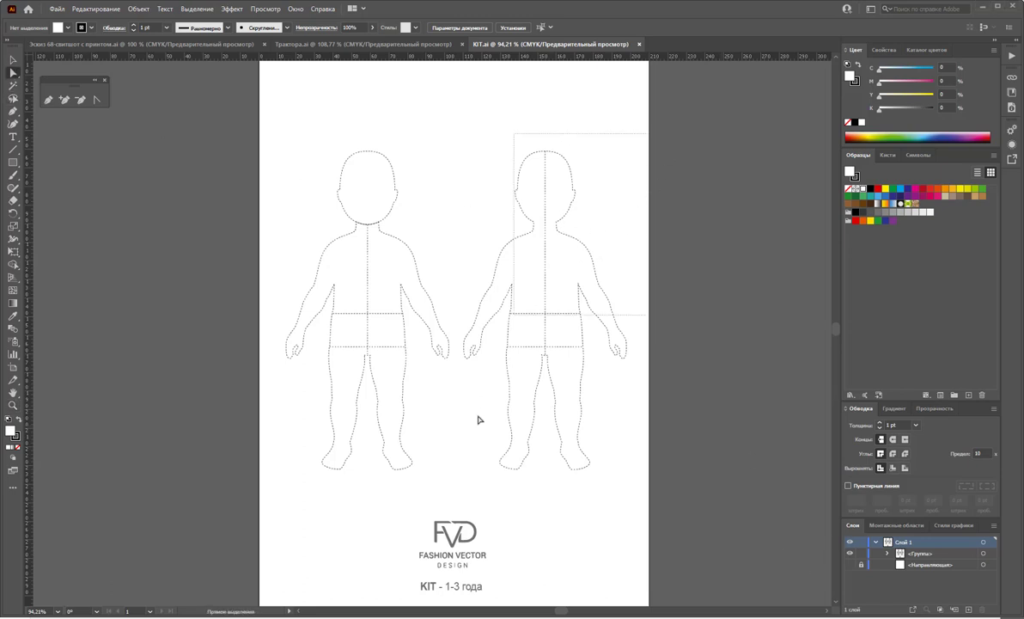
pyautogui.moveTo(660, 133); pyautogui.dragTo(472, 482)
pyautogui.press('Delete')
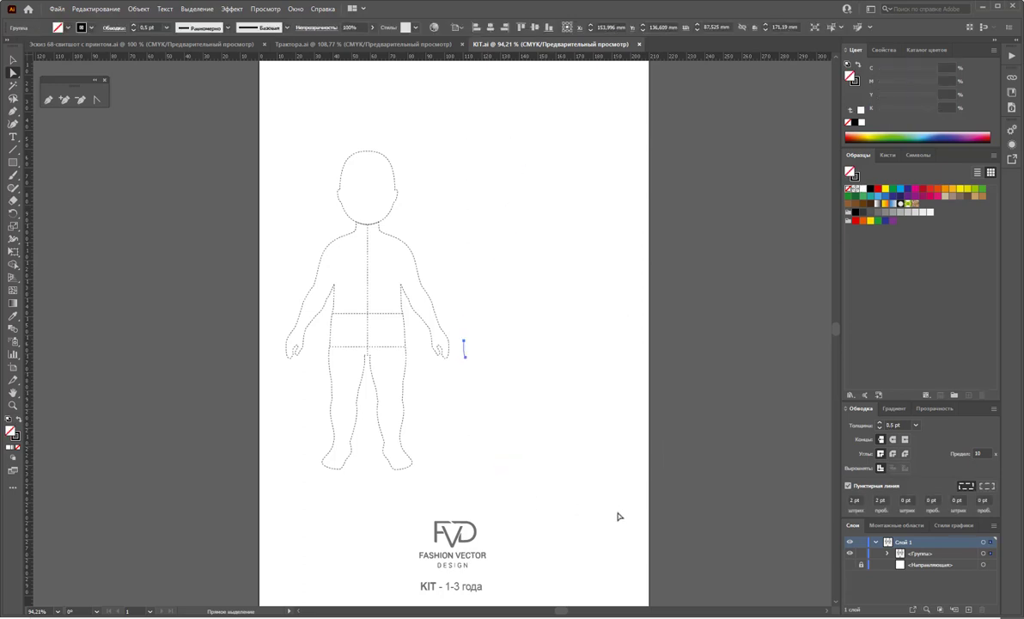
pyautogui.press('Delete')
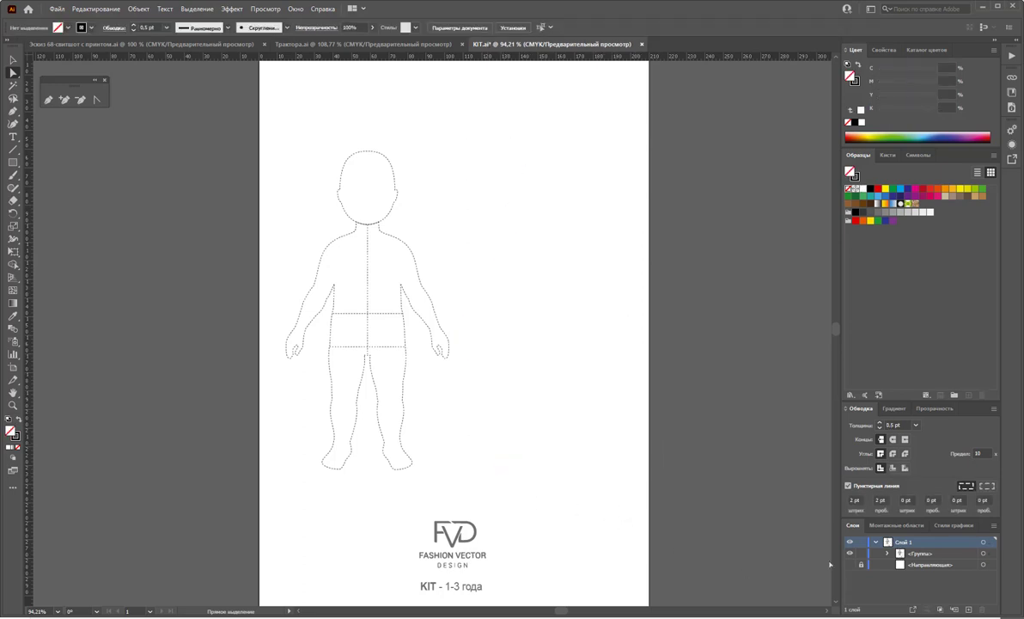
# Add a new layer and set a solid 1 pt stroke with no fill
pyautogui.click(876, 541)
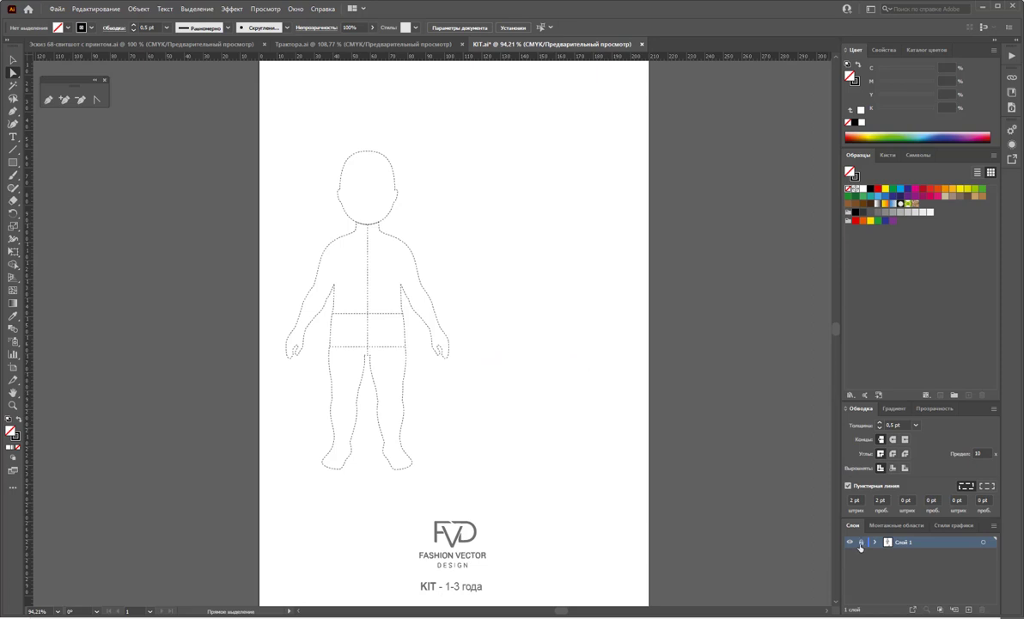
pyautogui.click(966, 609)
pyautogui.click(916, 425)
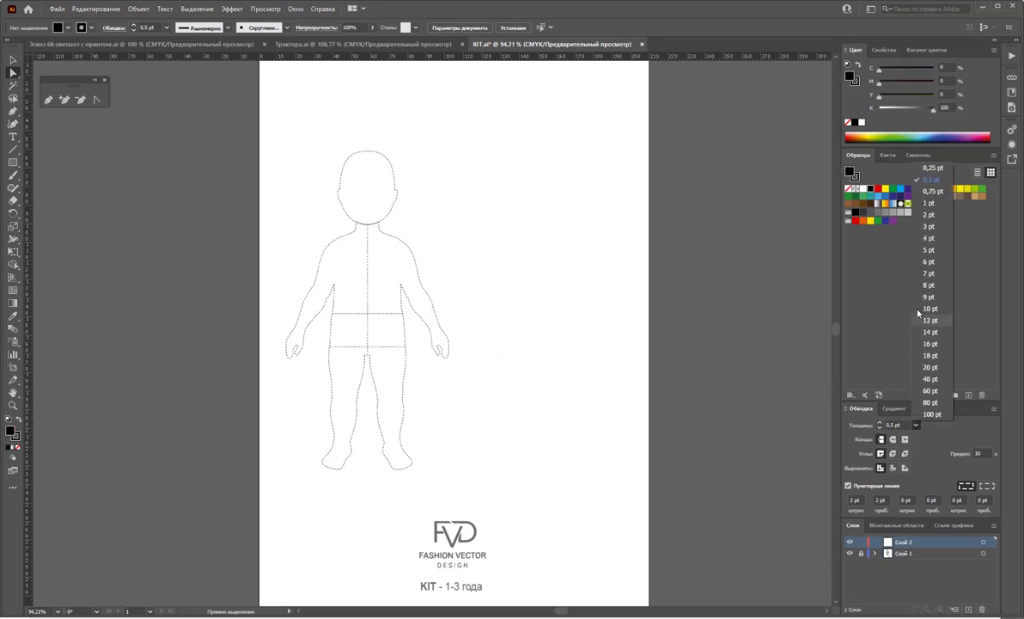
pyautogui.click(929, 202)
pyautogui.click(848, 486)
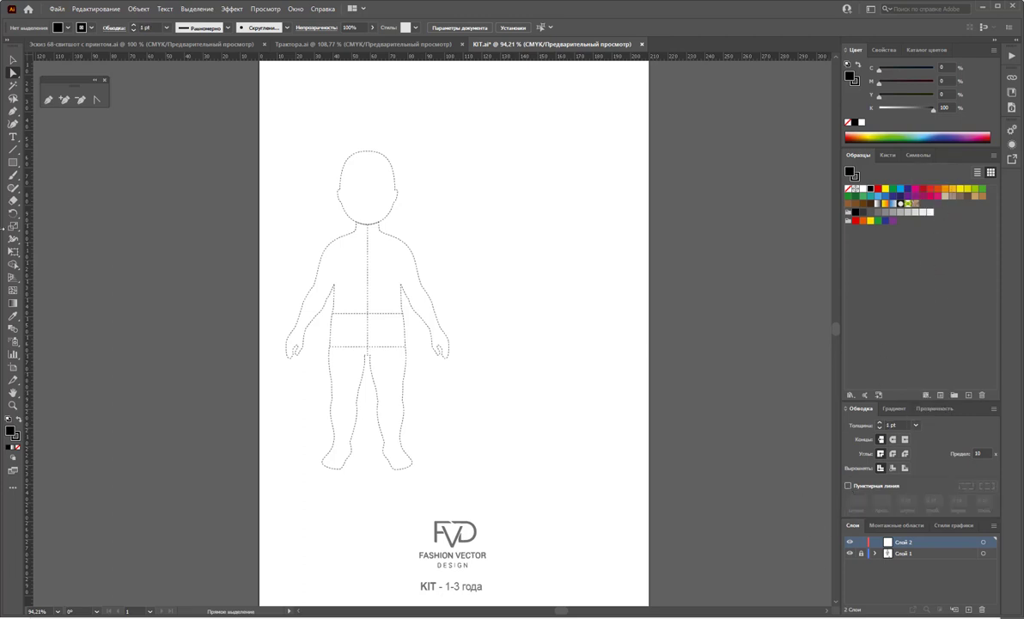
pyautogui.click(14, 447)
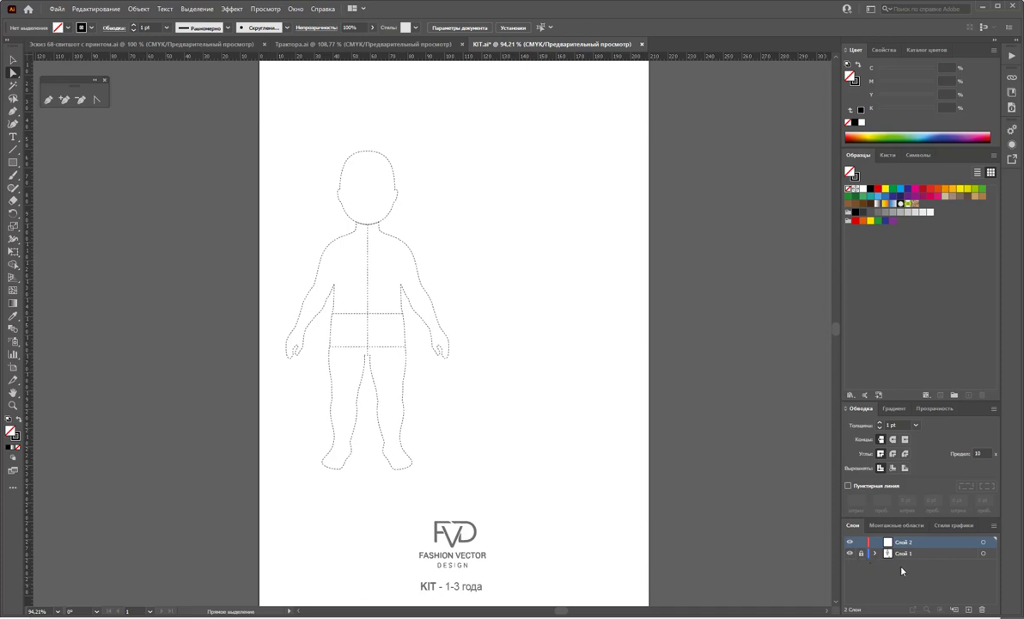
# Zoom in to about 150% on the croquis waist
pyautogui.click(48, 100)
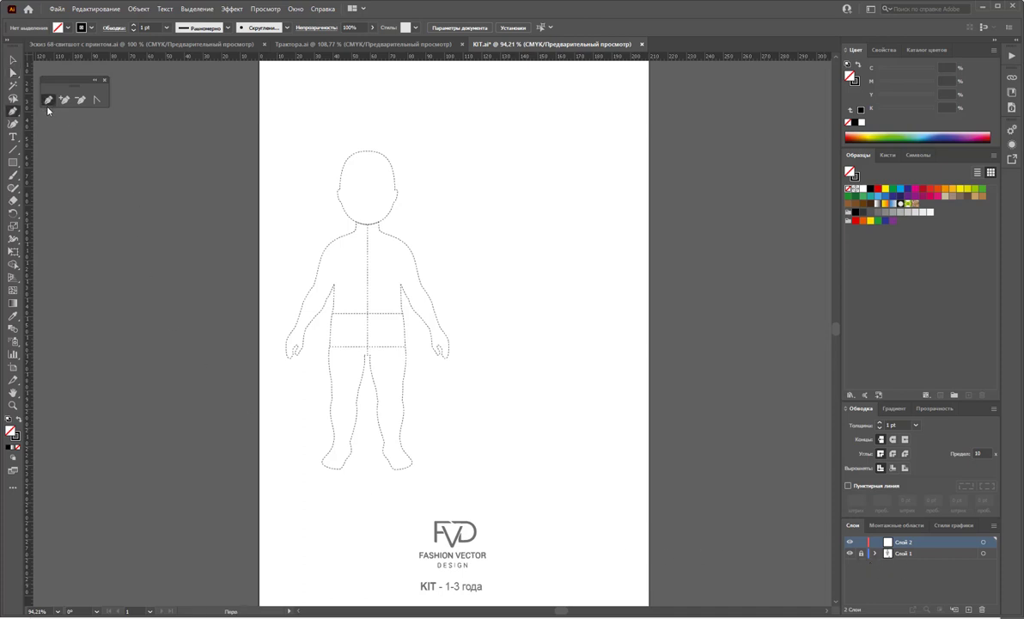
pyautogui.click(13, 404)
pyautogui.click(368, 384)
pyautogui.click(396, 384)
pyautogui.scroll(1, 432, 344)
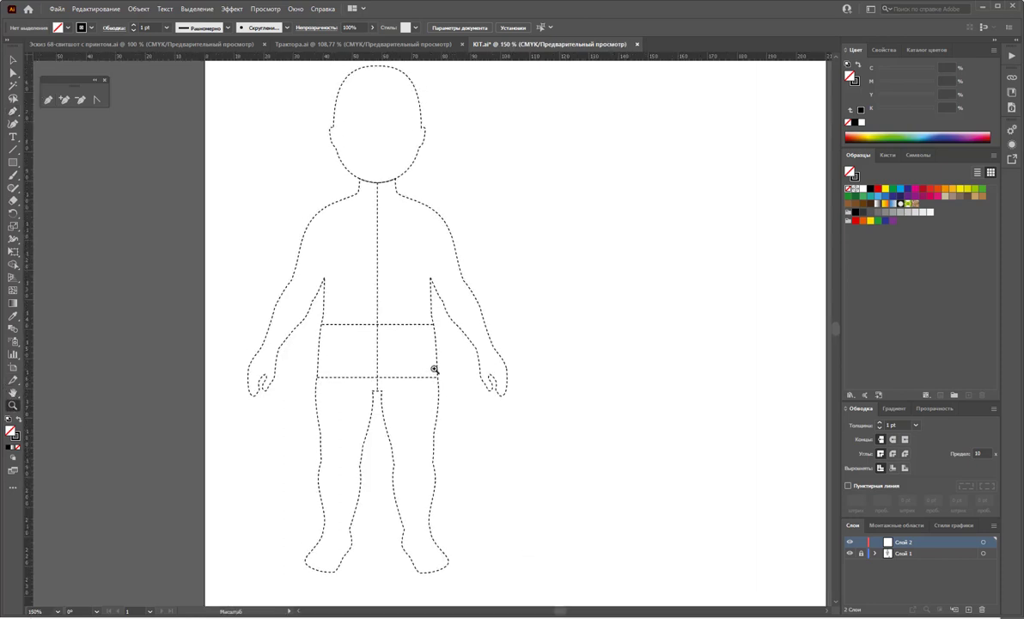
pyautogui.scroll(1, 434, 378)
pyautogui.scroll(-1, 428, 391)
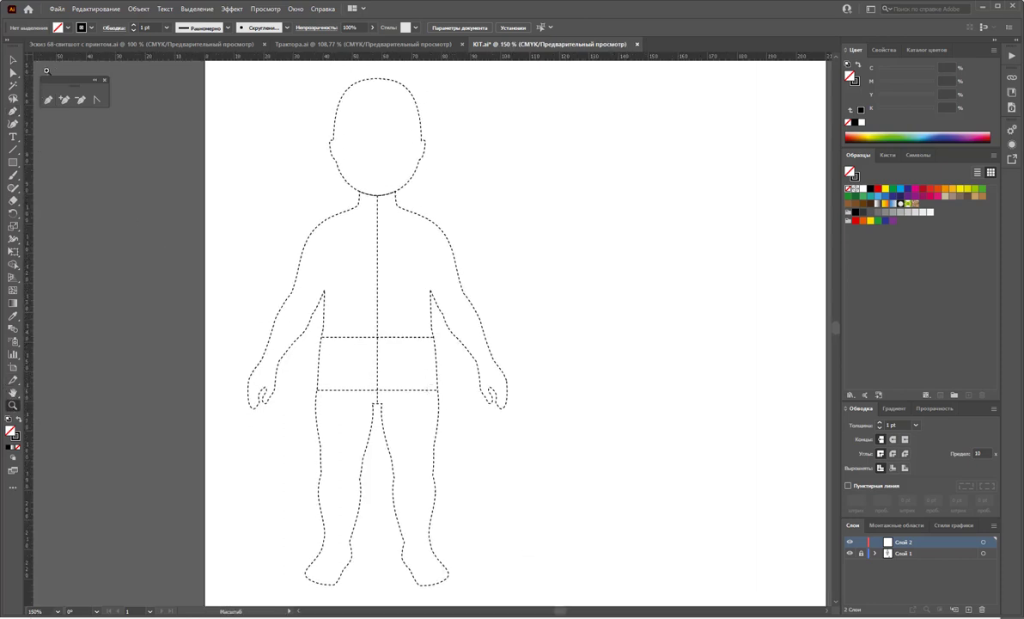
# Start a Pen path across the waist, then discard the unfinished path
pyautogui.click(49, 101)
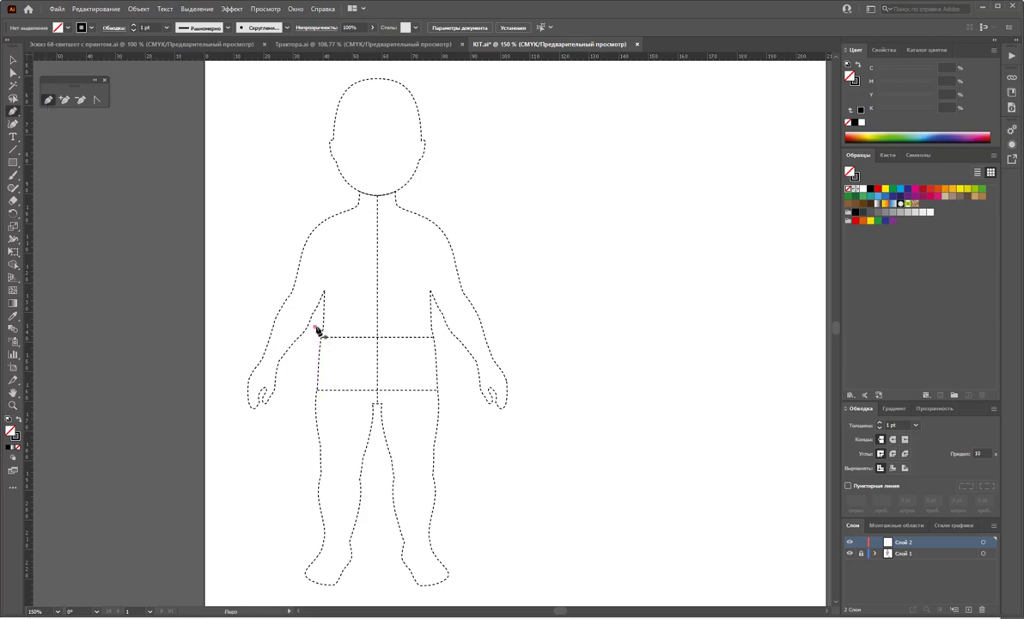
pyautogui.moveTo(314, 327); pyautogui.dragTo(438, 327)
pyautogui.click(439, 328)
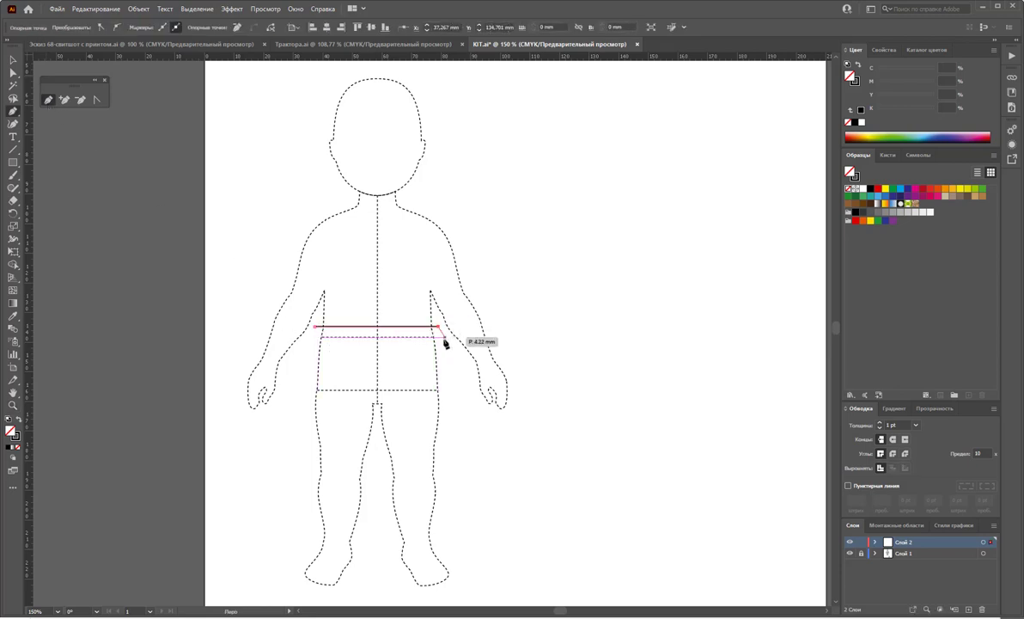
pyautogui.click(439, 342)
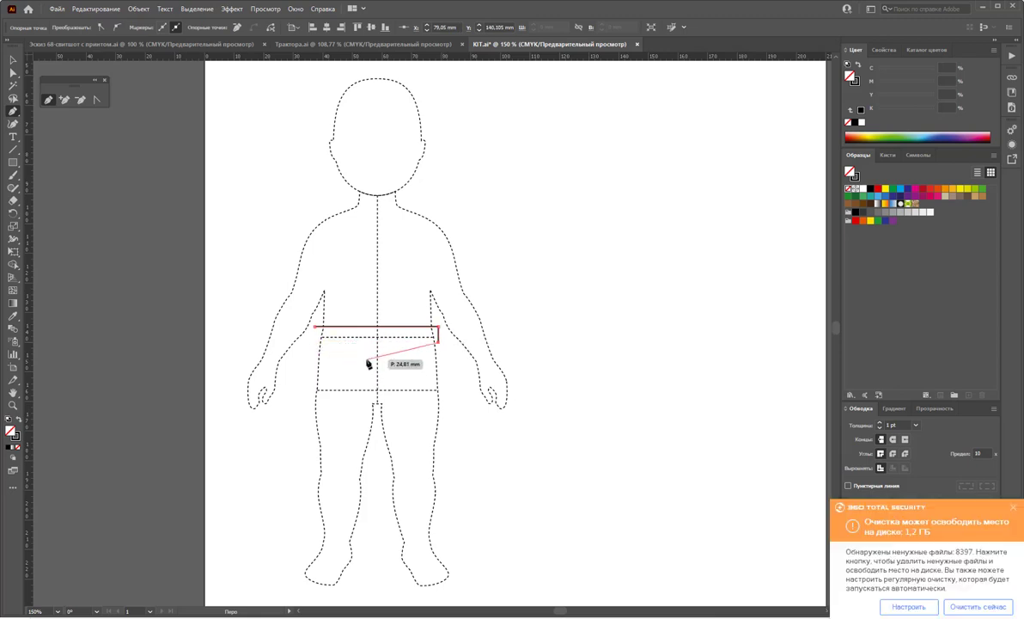
pyautogui.keyDown('ctrl'); pyautogui.click(418, 375); pyautogui.keyUp('ctrl')
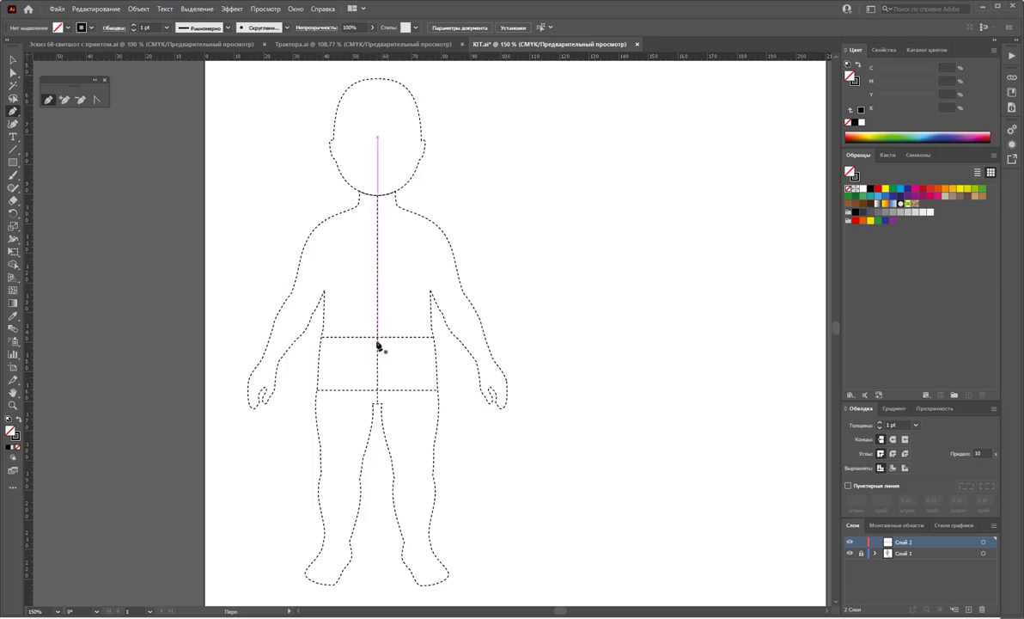
# Draw a closed waistband rectangle from the centre line to the waist's right side
pyautogui.click(379, 341)
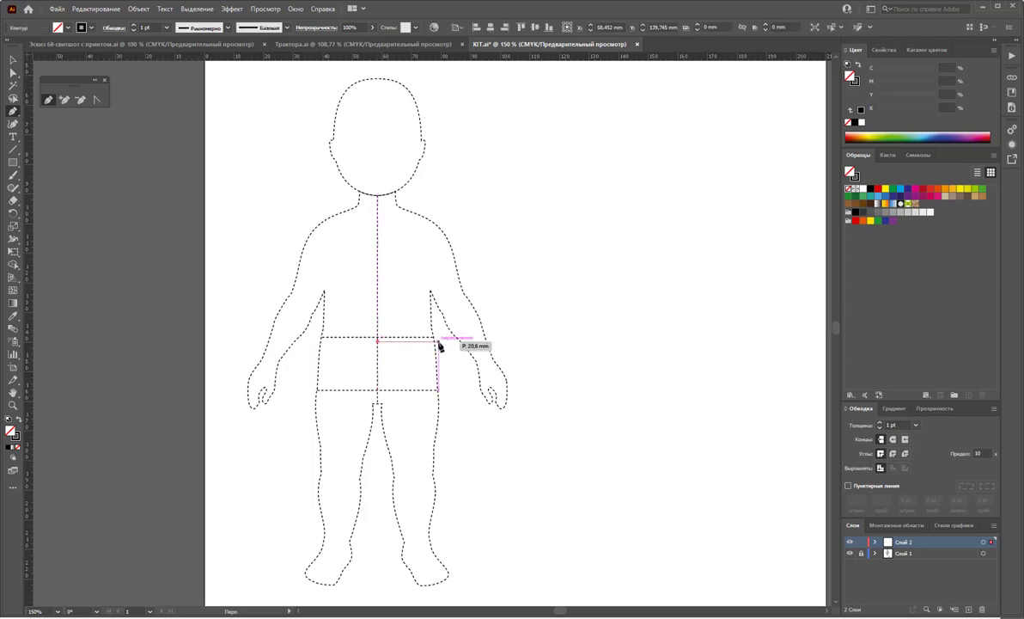
pyautogui.click(439, 342)
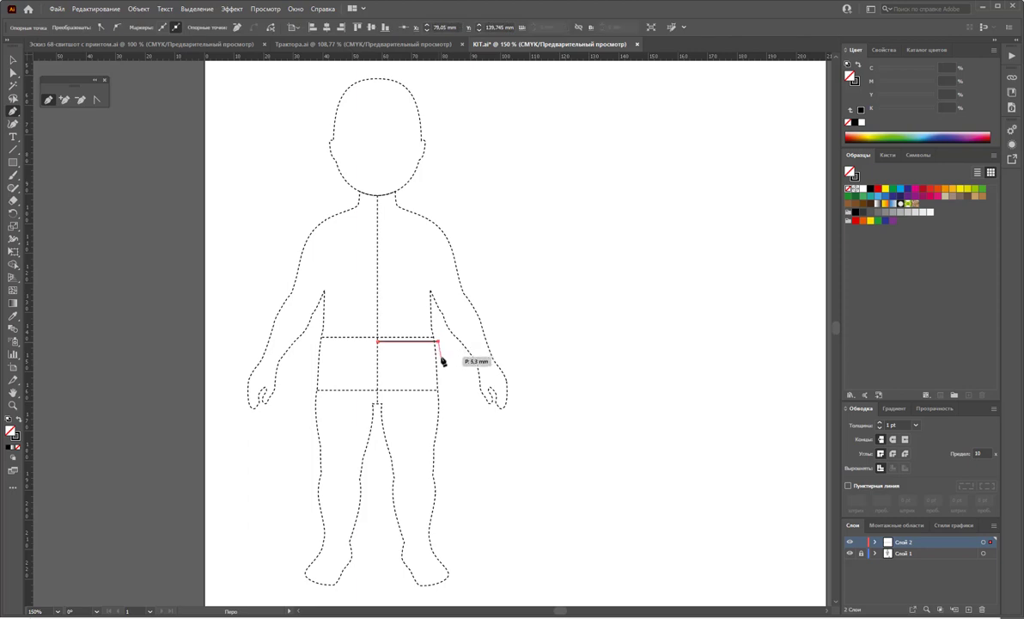
pyautogui.click(439, 356)
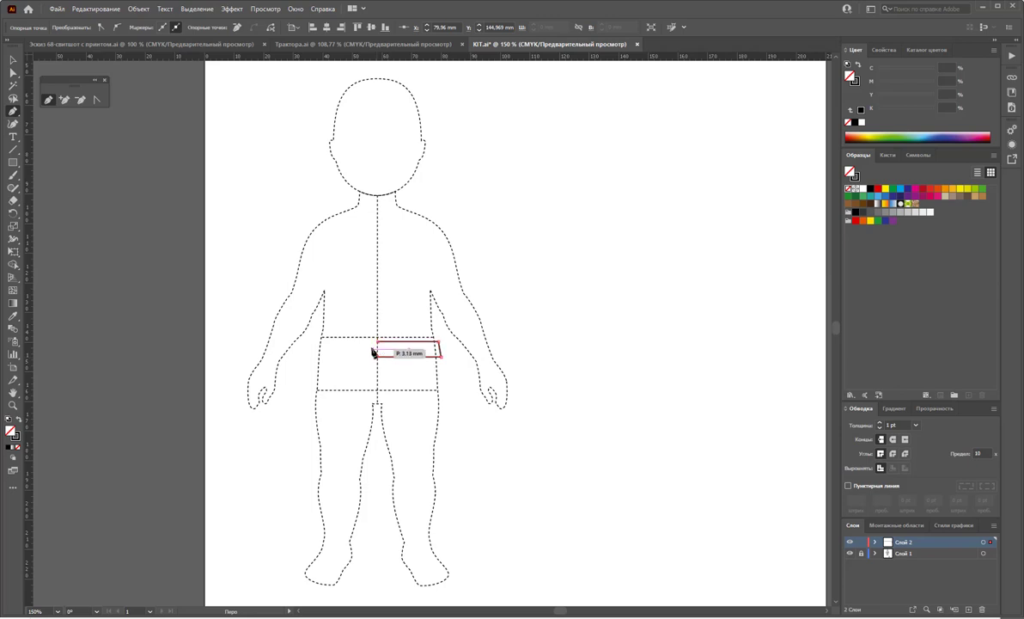
pyautogui.click(378, 356)
pyautogui.click(378, 343)
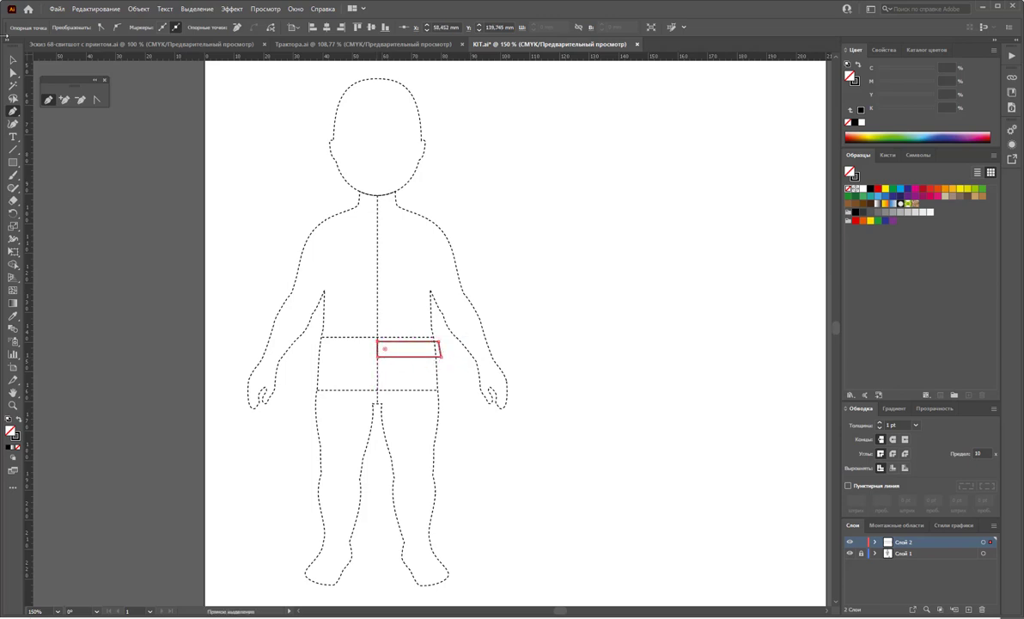
pyautogui.click(13, 60)
pyautogui.click(541, 255)
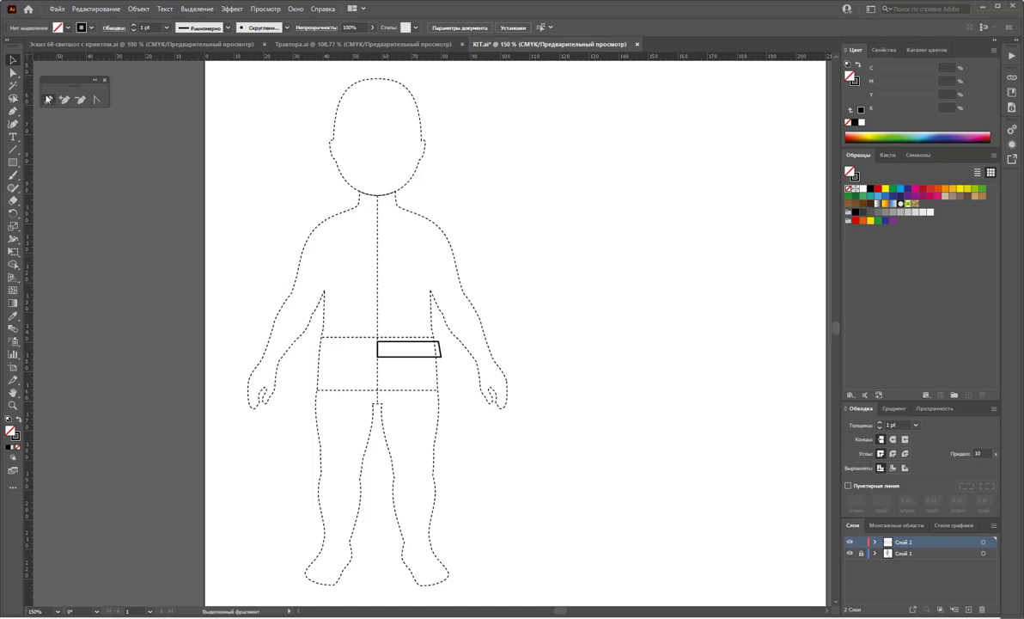
# Draw a closed trouser-leg outline from the waistband corner down to the ankle hem and back
pyautogui.click(48, 100)
pyautogui.click(440, 355)
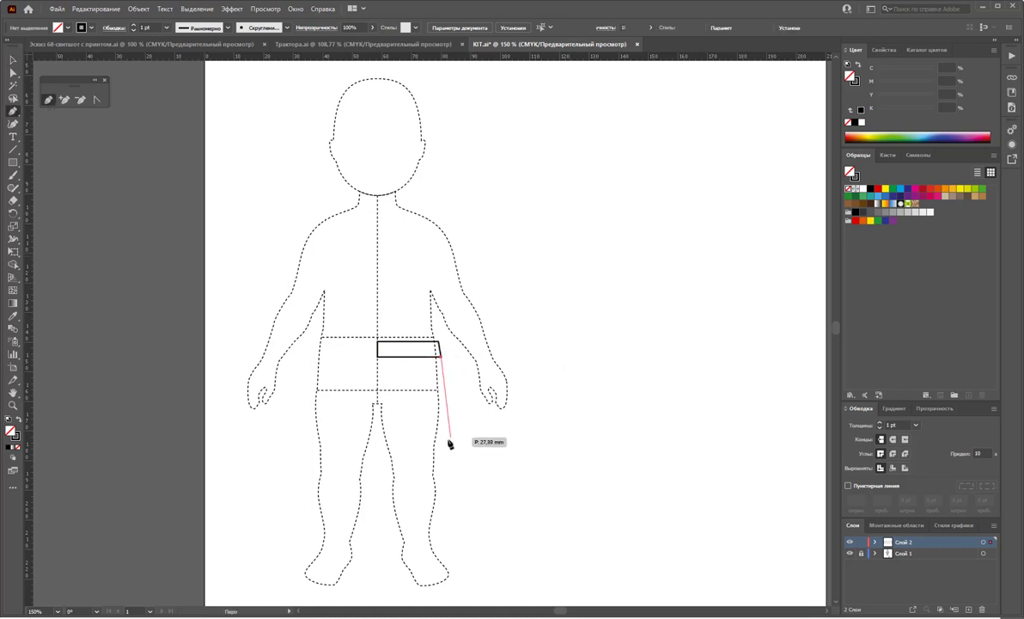
pyautogui.click(449, 413)
pyautogui.click(449, 449)
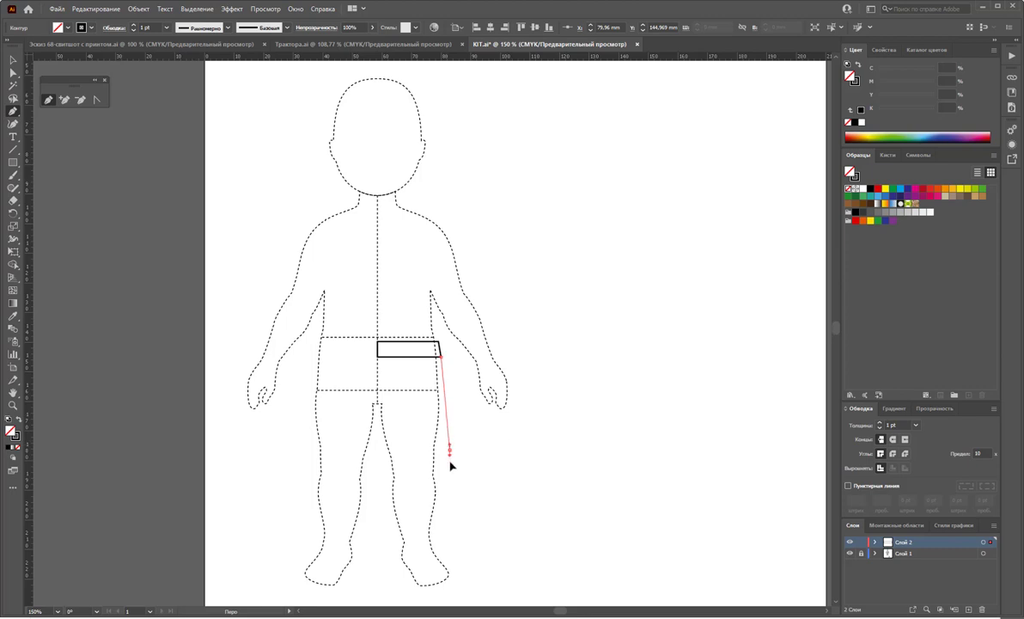
pyautogui.click(449, 486)
pyautogui.click(441, 548)
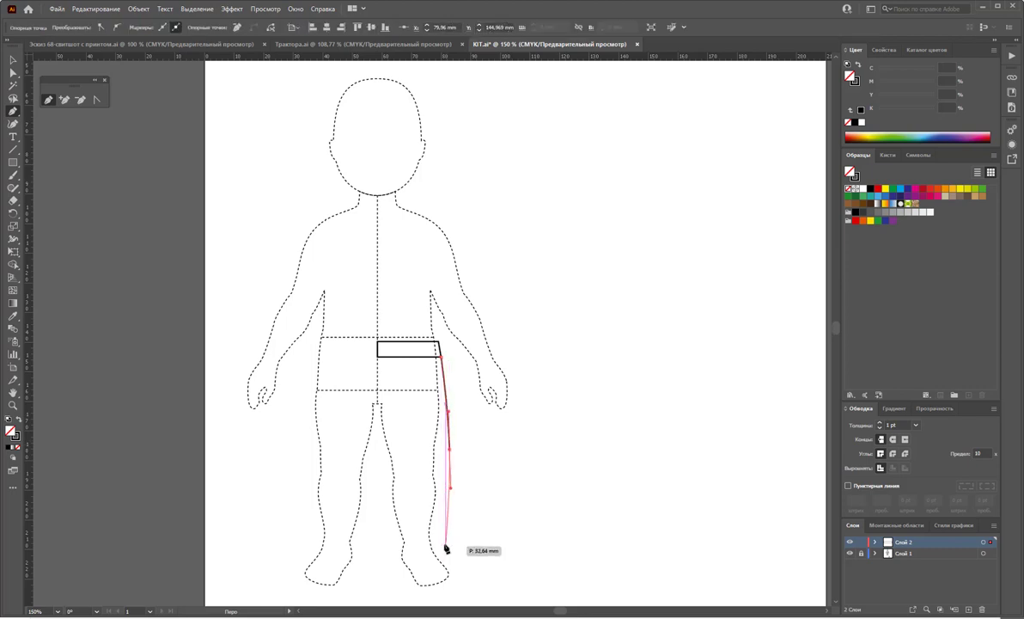
pyautogui.click(392, 547)
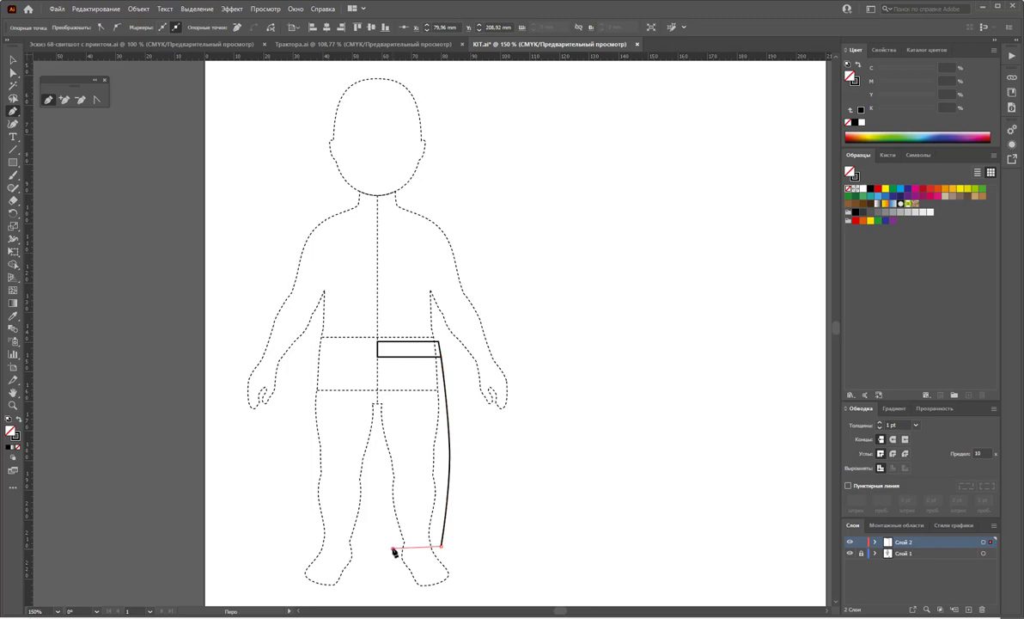
pyautogui.click(376, 403)
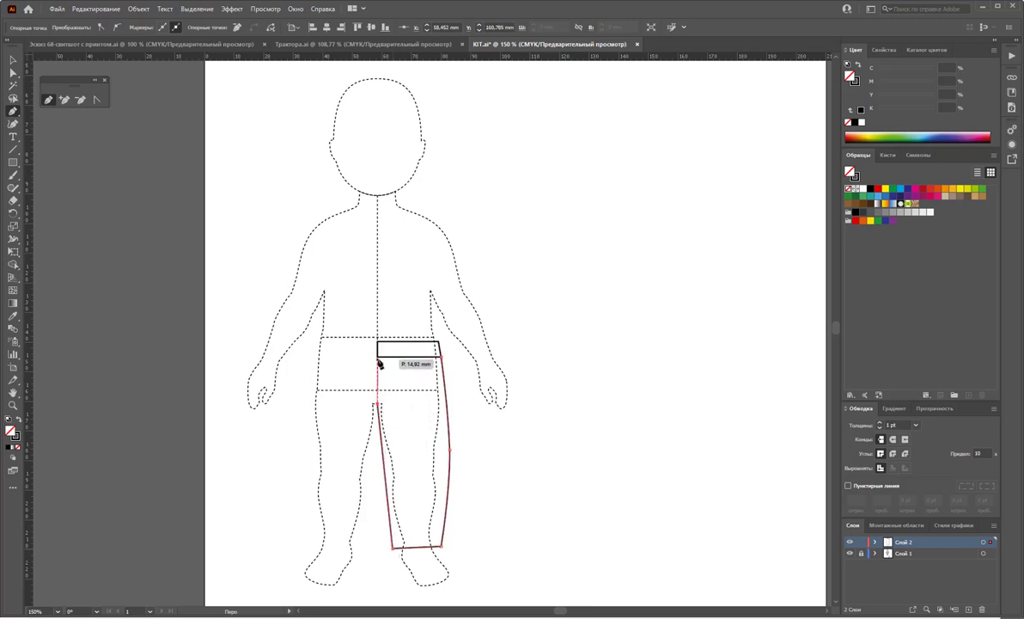
pyautogui.click(378, 356)
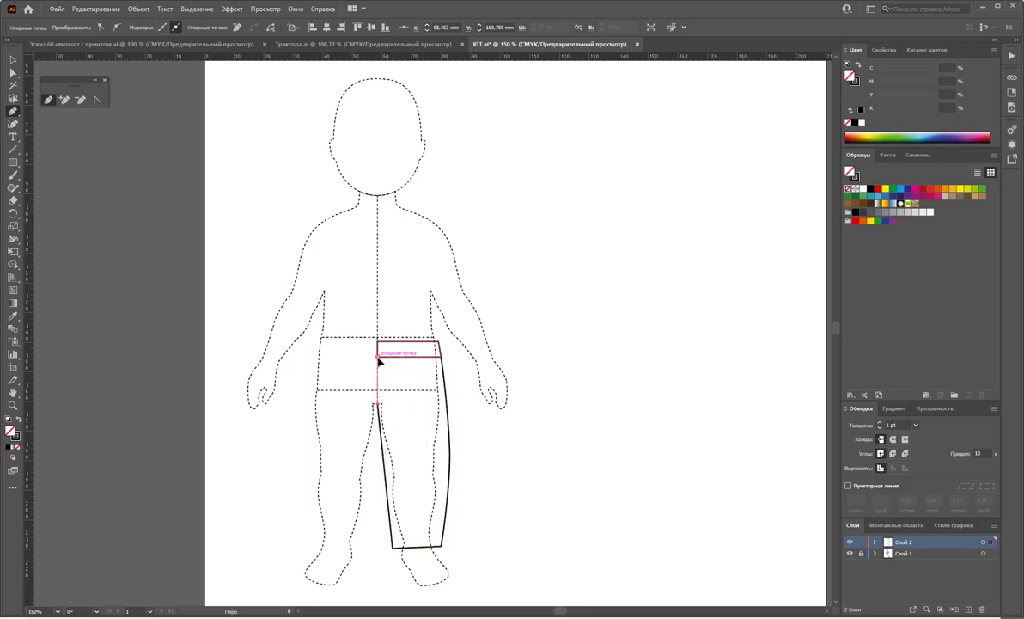
pyautogui.click(440, 356)
pyautogui.hotkey('ctrl', 'shift', 'a')
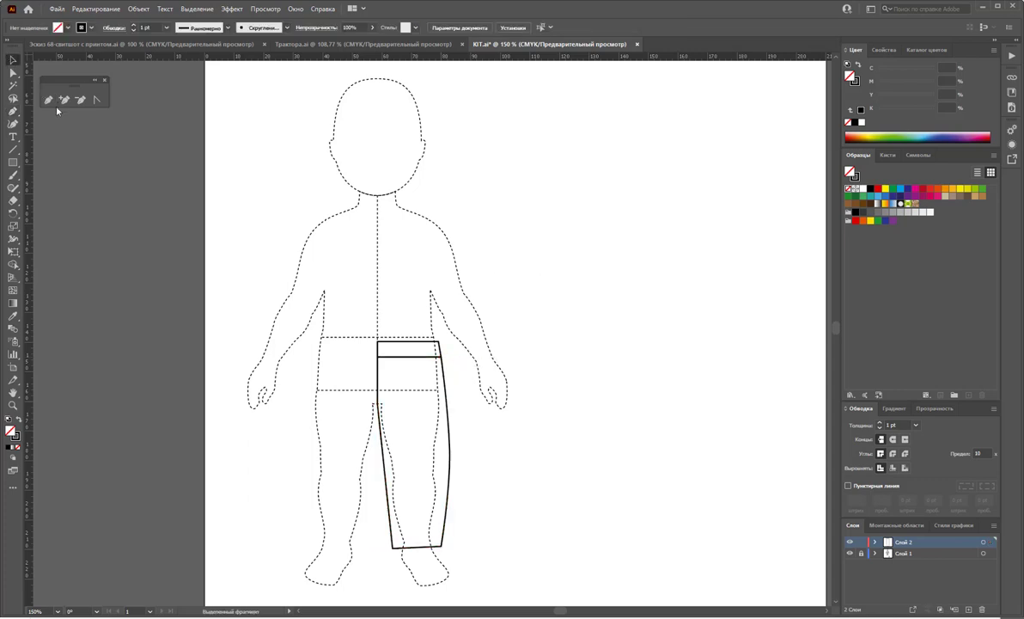
# Outline the right bib piece from the waistband corner up the chest to the centre line
pyautogui.click(439, 342)
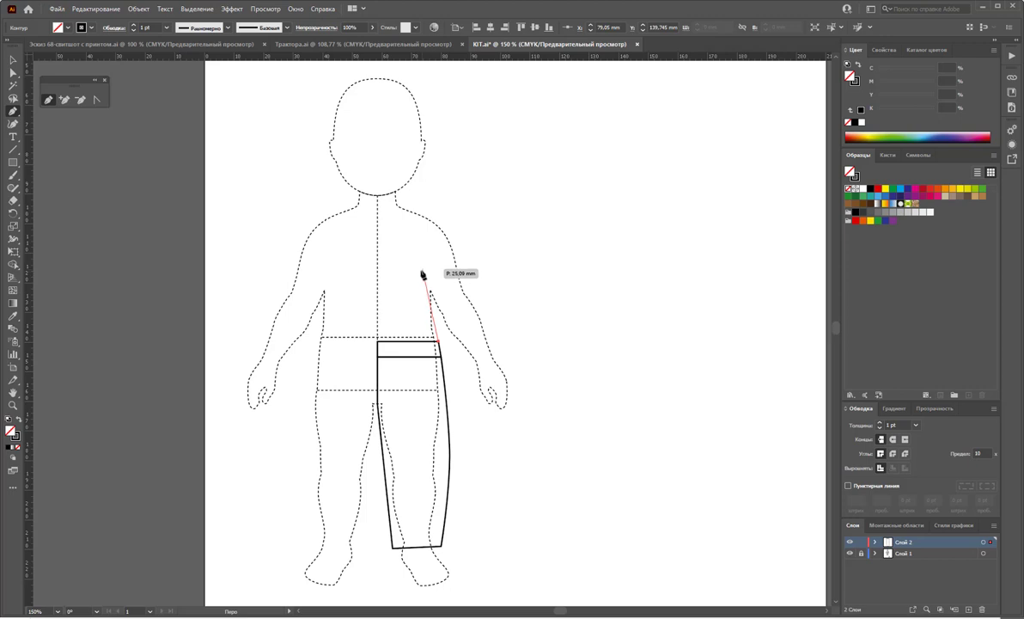
pyautogui.click(423, 267)
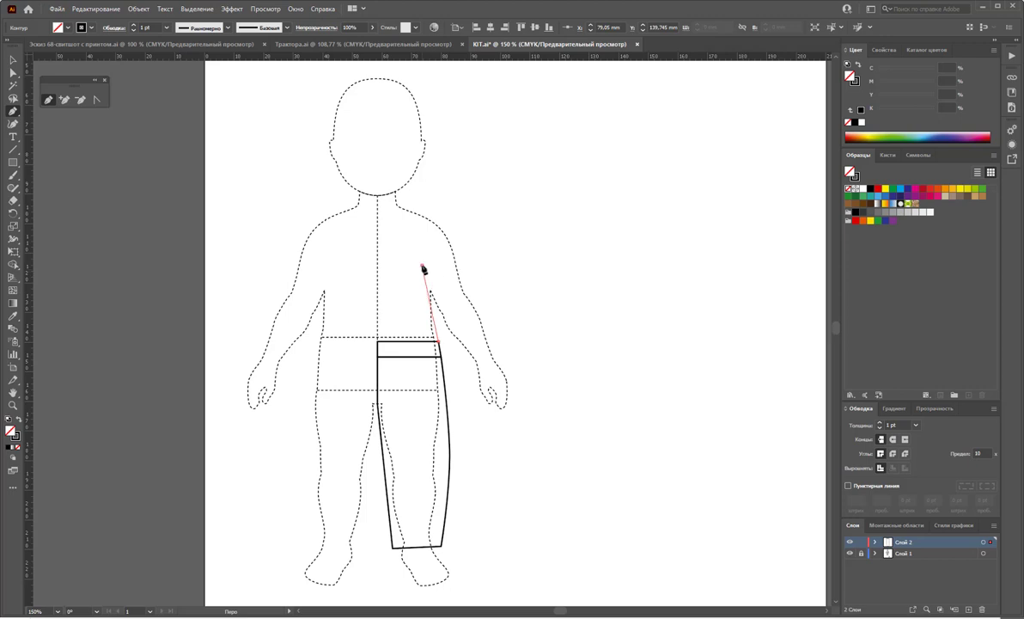
pyautogui.click(378, 267)
pyautogui.click(379, 341)
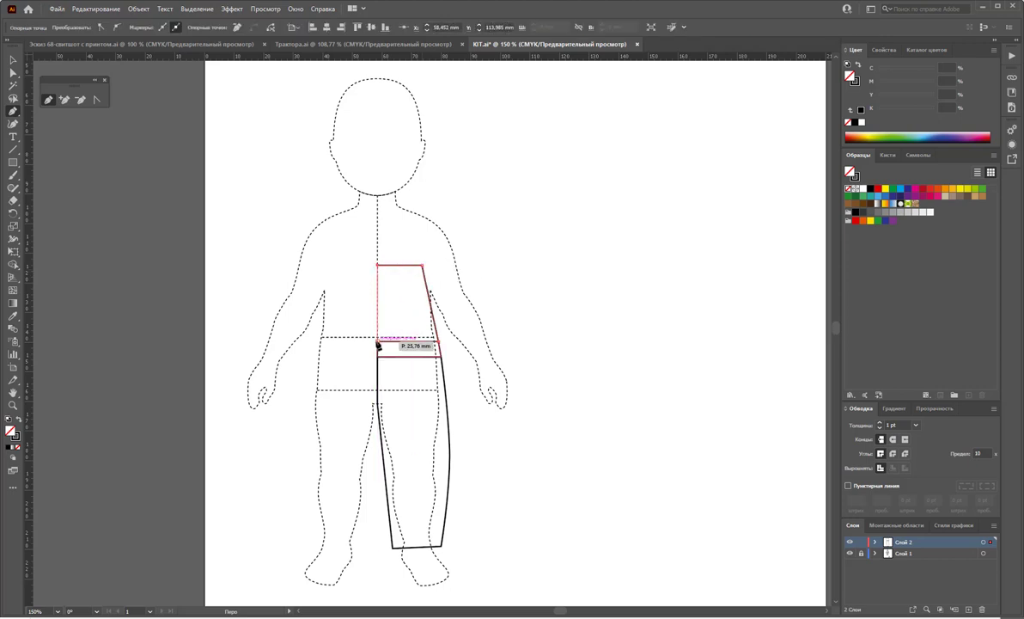
pyautogui.click(438, 341)
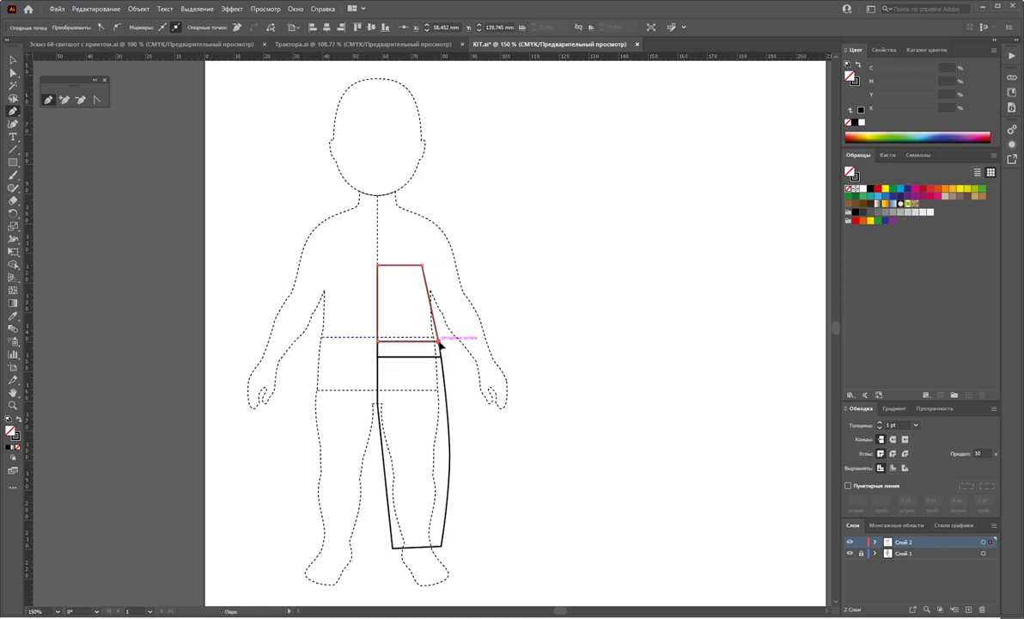
# Deselect the bib, then select and deselect all the overall pieces
pyautogui.press('v')
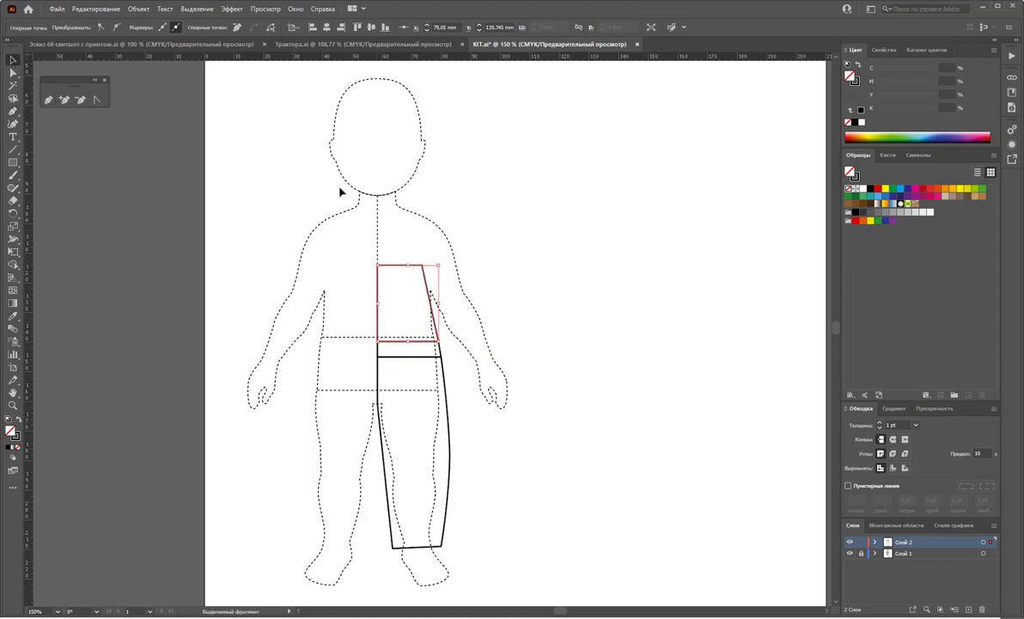
pyautogui.click(528, 270)
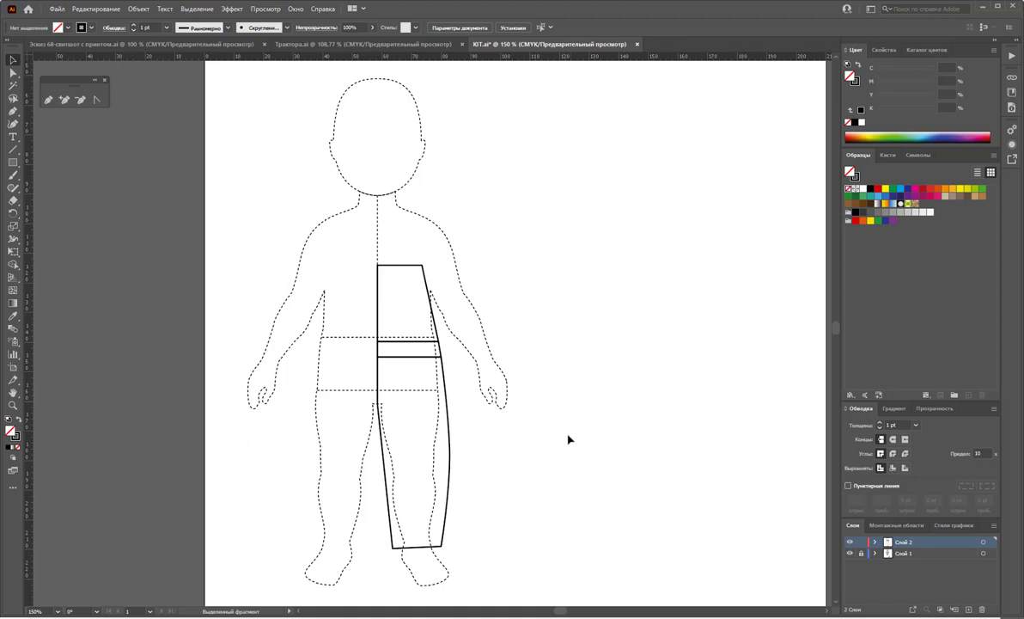
pyautogui.hotkey('ctrl', 'a')
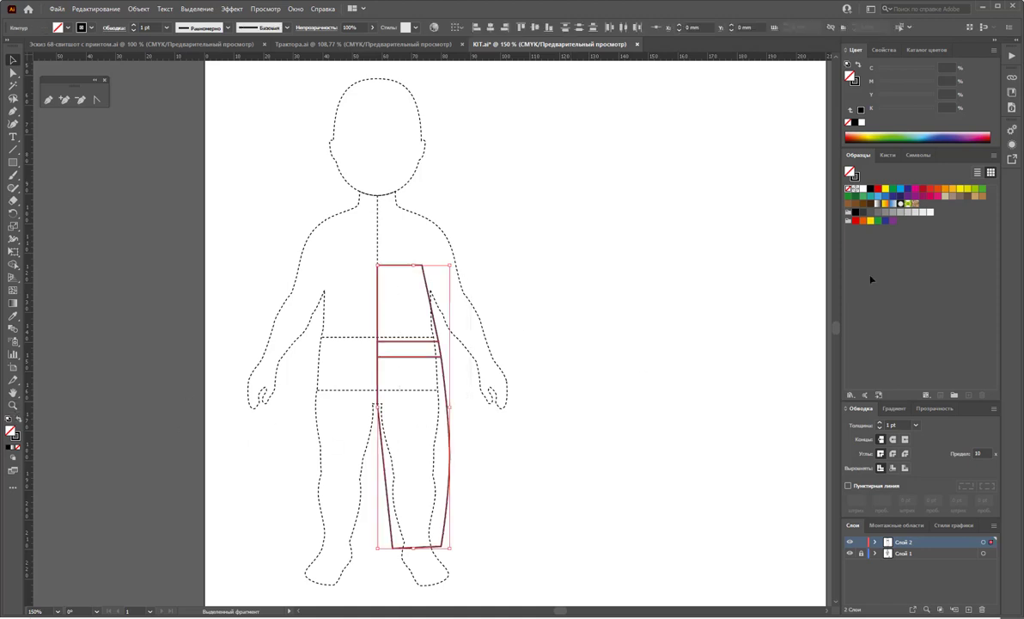
pyautogui.click(802, 179)
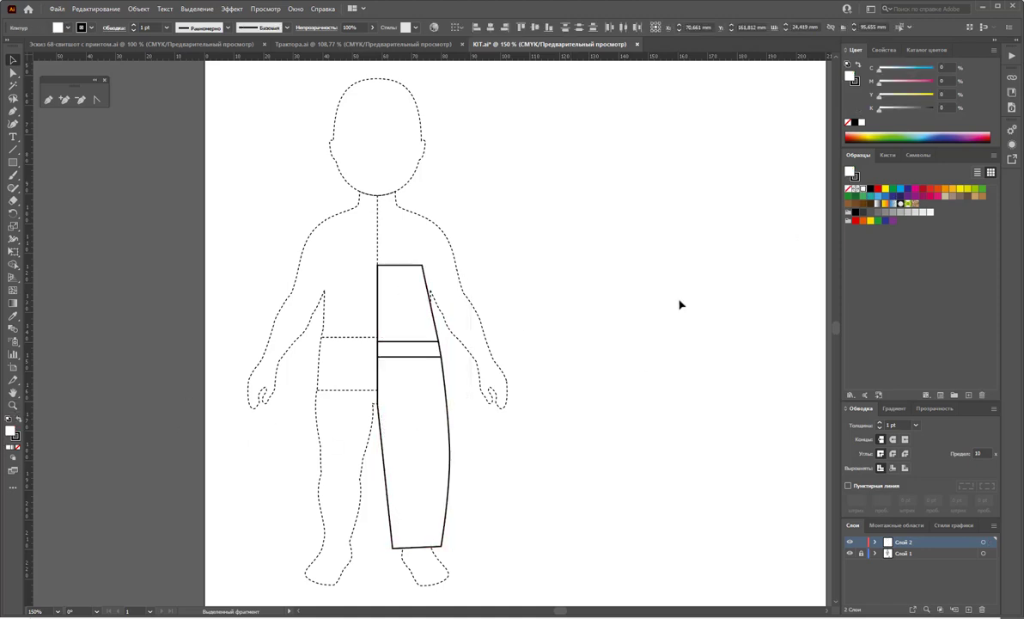
pyautogui.click(13, 404)
pyautogui.click(53, 103)
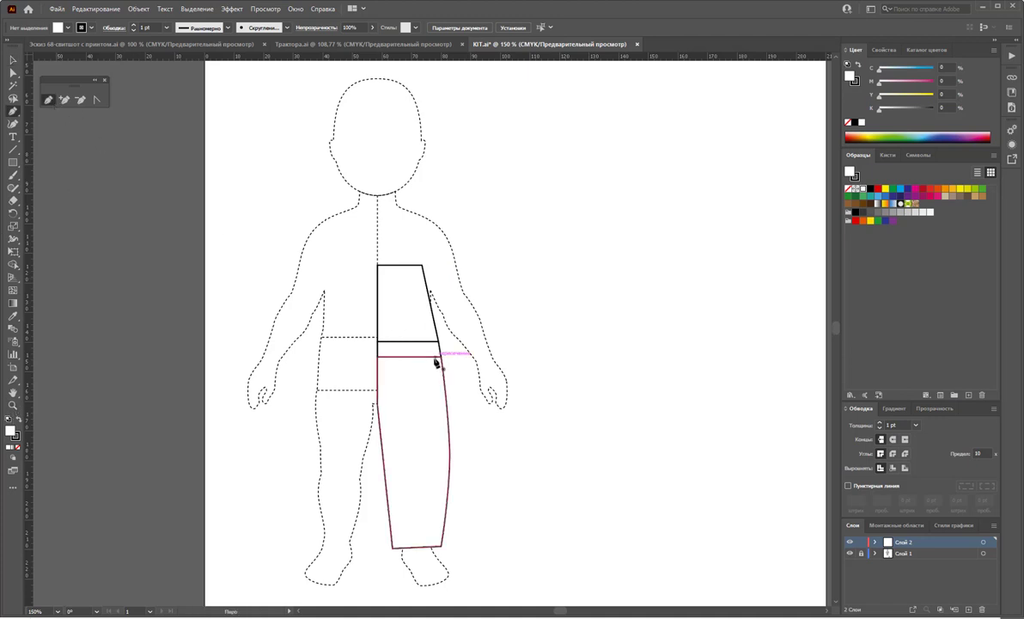
# Sketch the curved right-leg pocket and outline a strap from the bib top to the shoulder
pyautogui.moveTo(423, 355); pyautogui.dragTo(475, 421)
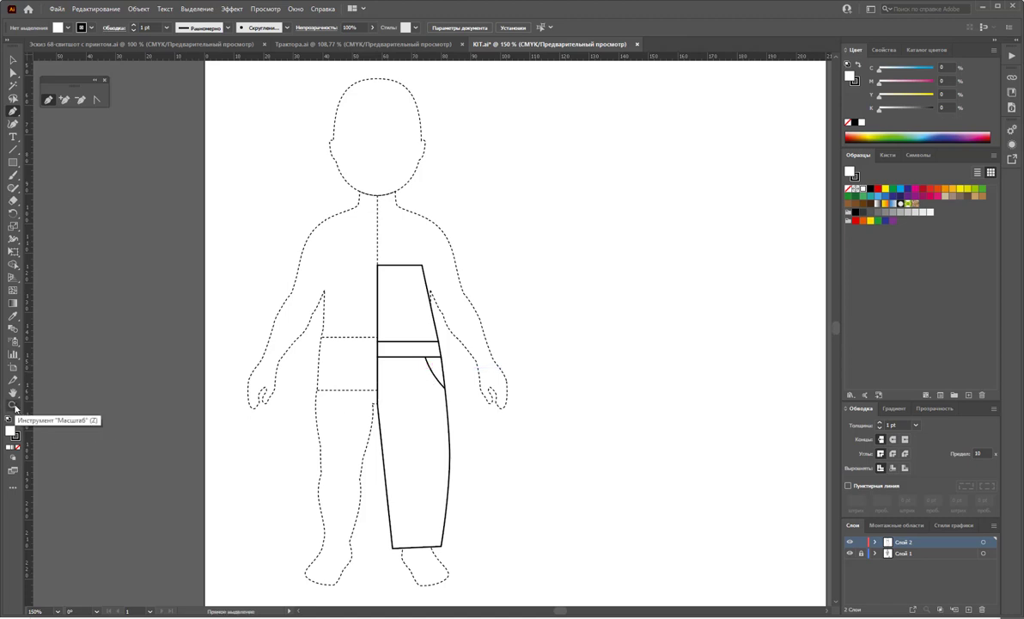
pyautogui.click(405, 266)
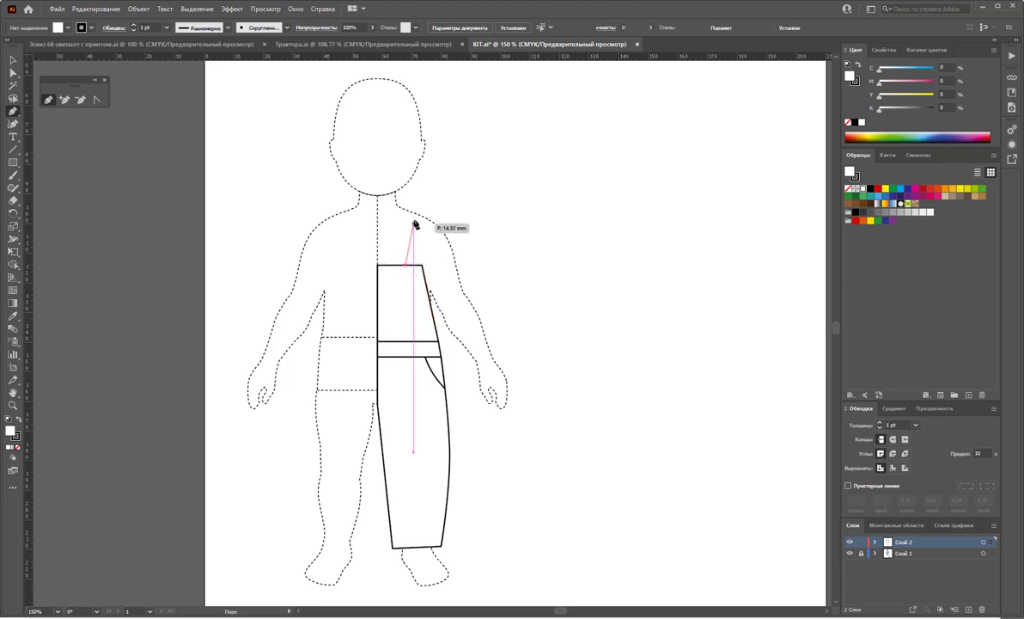
pyautogui.click(411, 211)
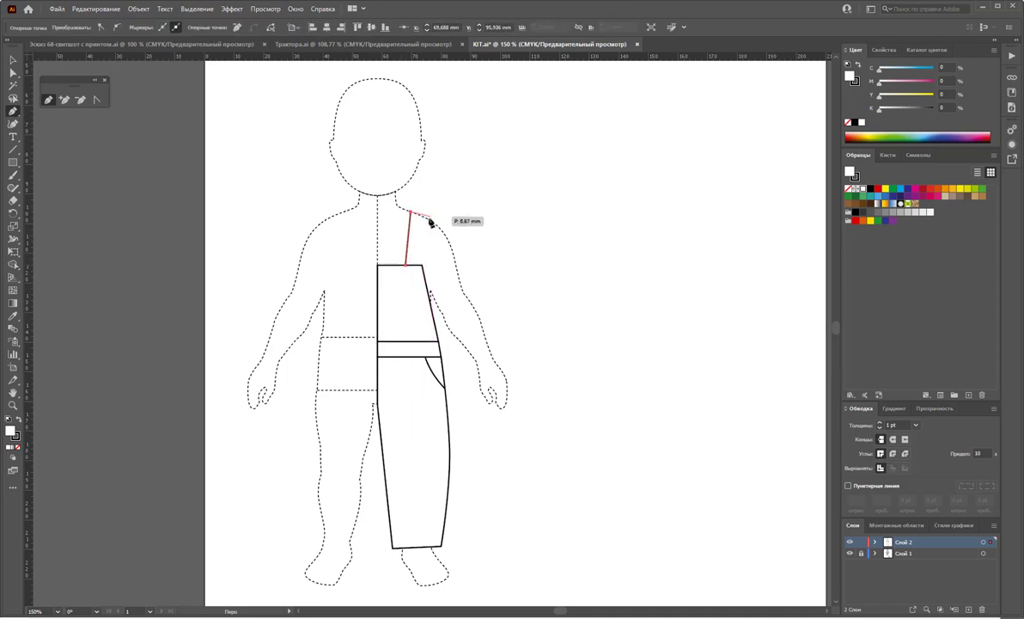
pyautogui.click(430, 220)
pyautogui.click(423, 265)
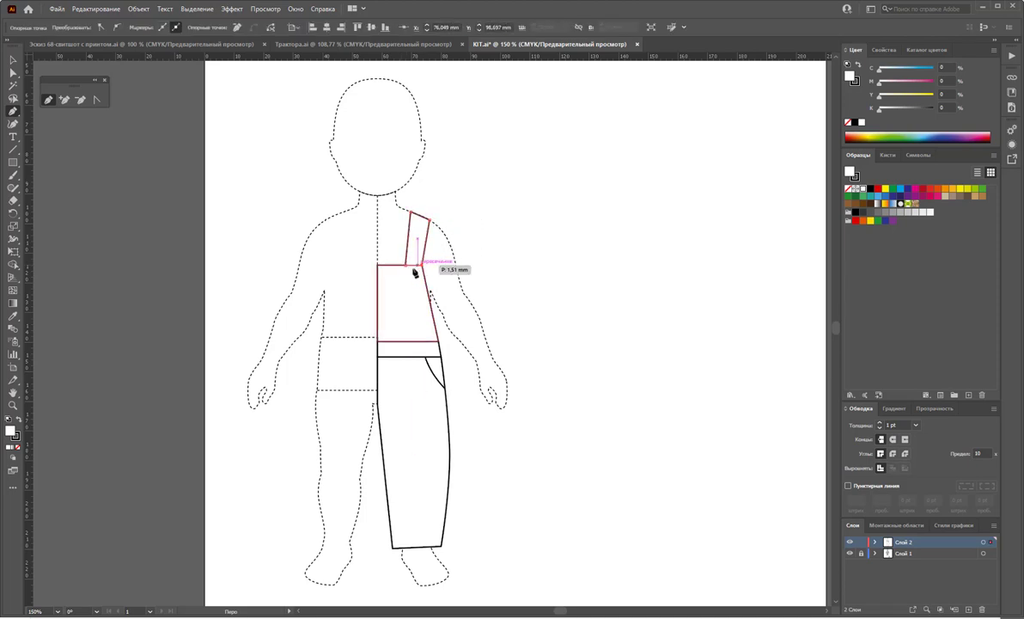
pyautogui.click(406, 265)
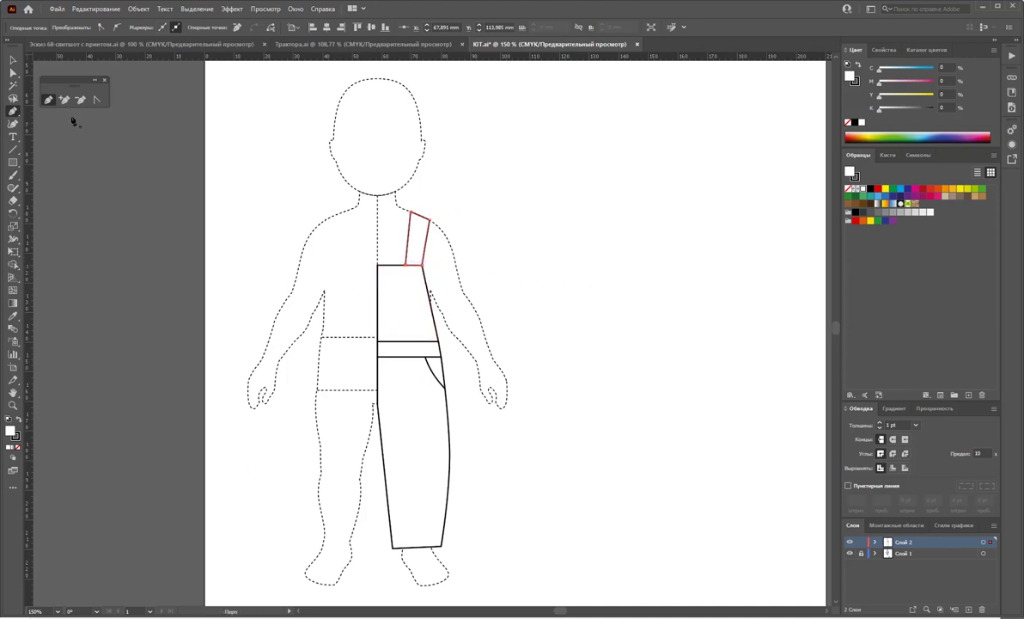
# Adjust the strap's top shoulder anchor with Direct Selection
pyautogui.press('a')
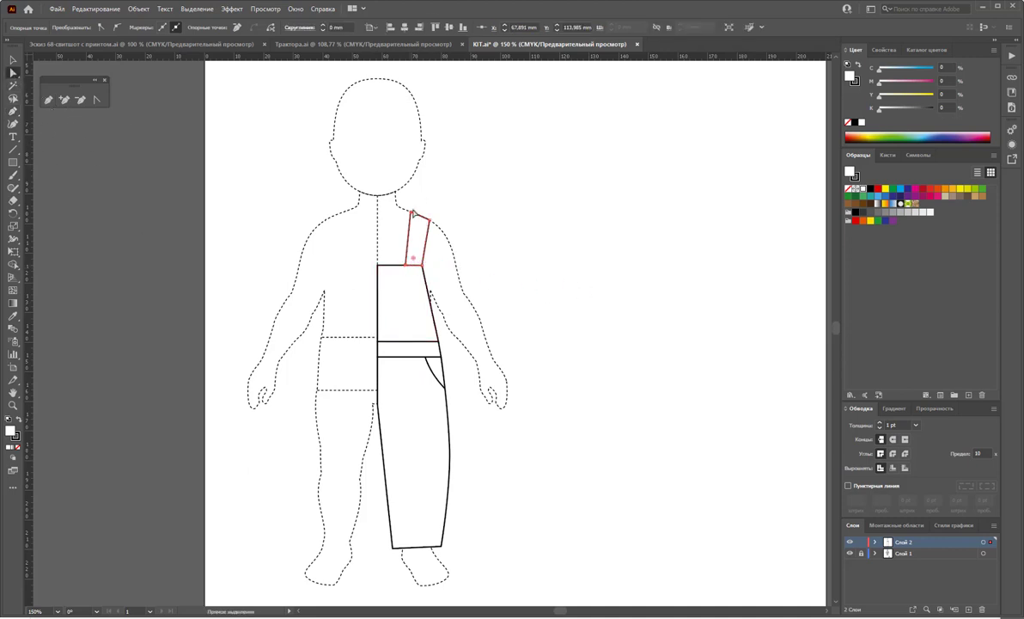
pyautogui.moveTo(413, 212); pyautogui.dragTo(415, 217)
pyautogui.click(457, 219)
# Select the right-half pieces and try a reflect, undoing the tilted result
pyautogui.click(428, 226)
pyautogui.click(506, 226)
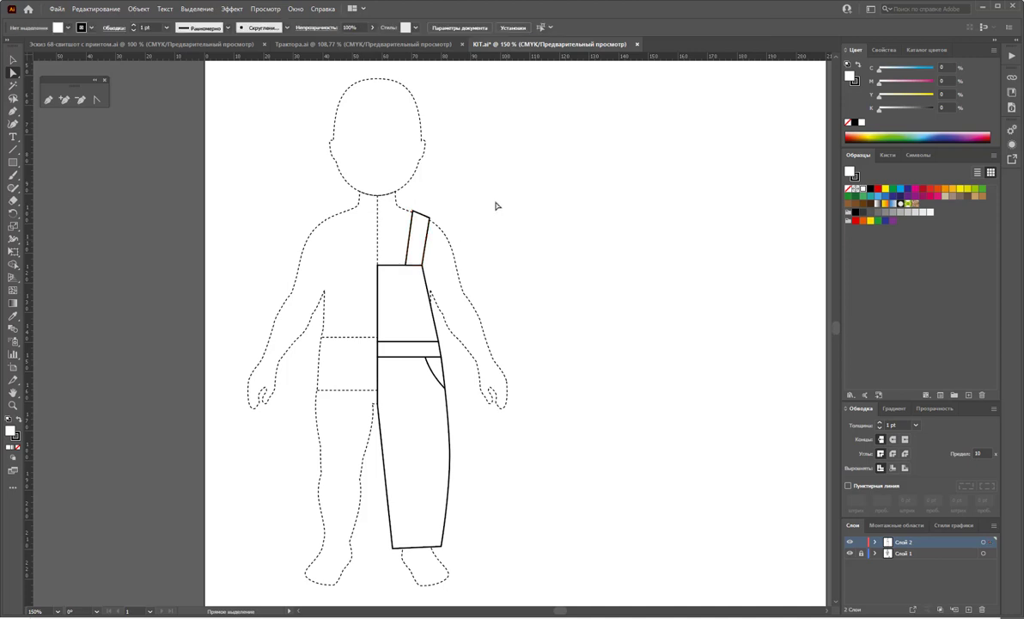
pyautogui.moveTo(507, 178); pyautogui.dragTo(354, 486)
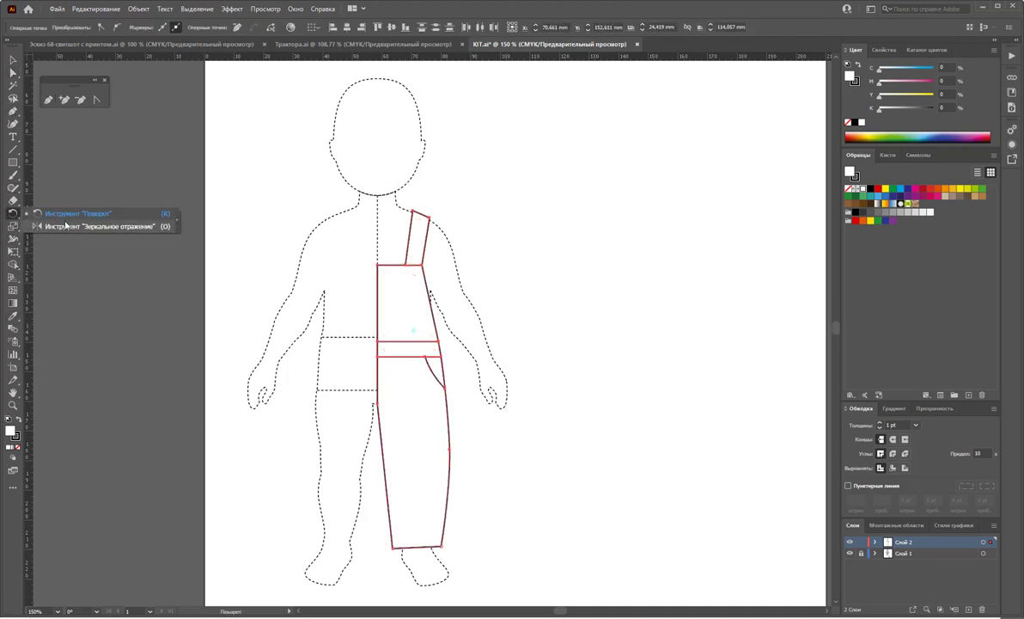
pyautogui.moveTo(14, 214); pyautogui.dragTo(86, 211)
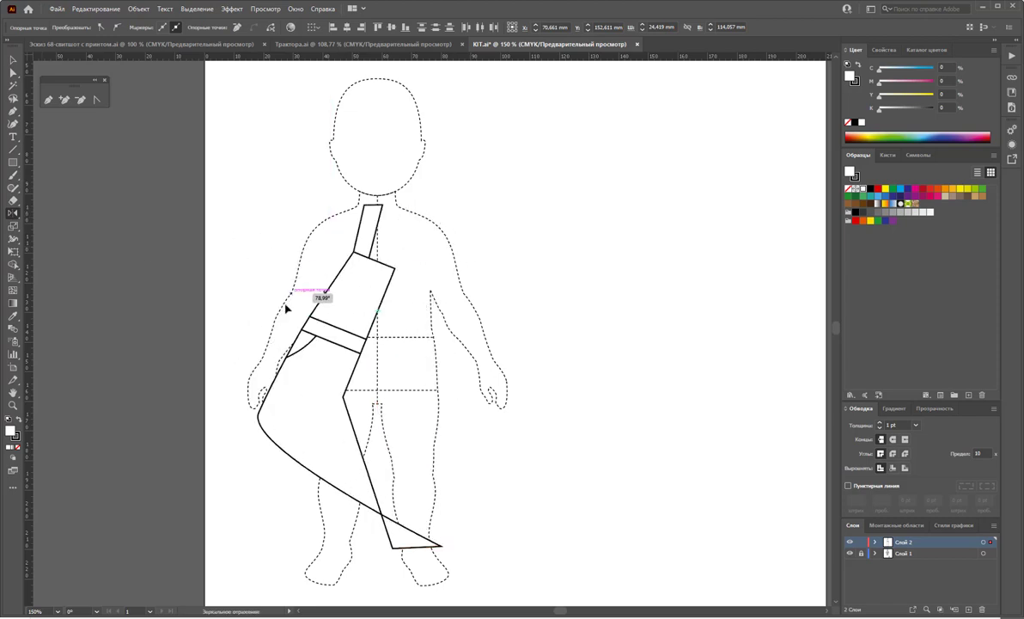
pyautogui.moveTo(400, 320); pyautogui.dragTo(286, 311)
pyautogui.hotkey('ctrl', 'z')
# Reflect a copy of the right-half pieces across the centre line and nudge it into place
pyautogui.click(13, 59)
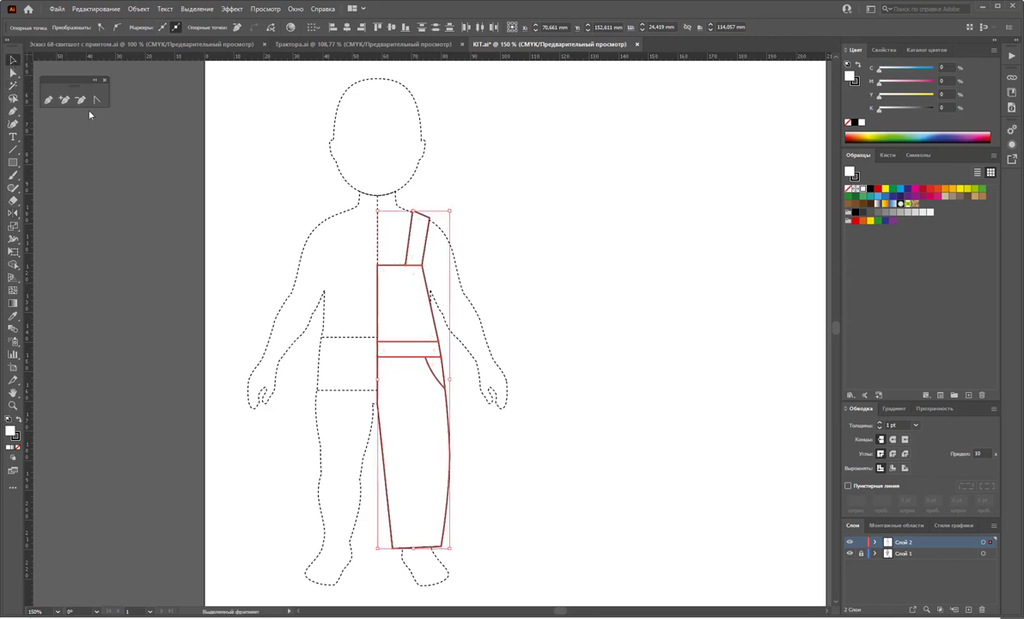
pyautogui.click(610, 187)
pyautogui.moveTo(565, 152); pyautogui.dragTo(379, 526)
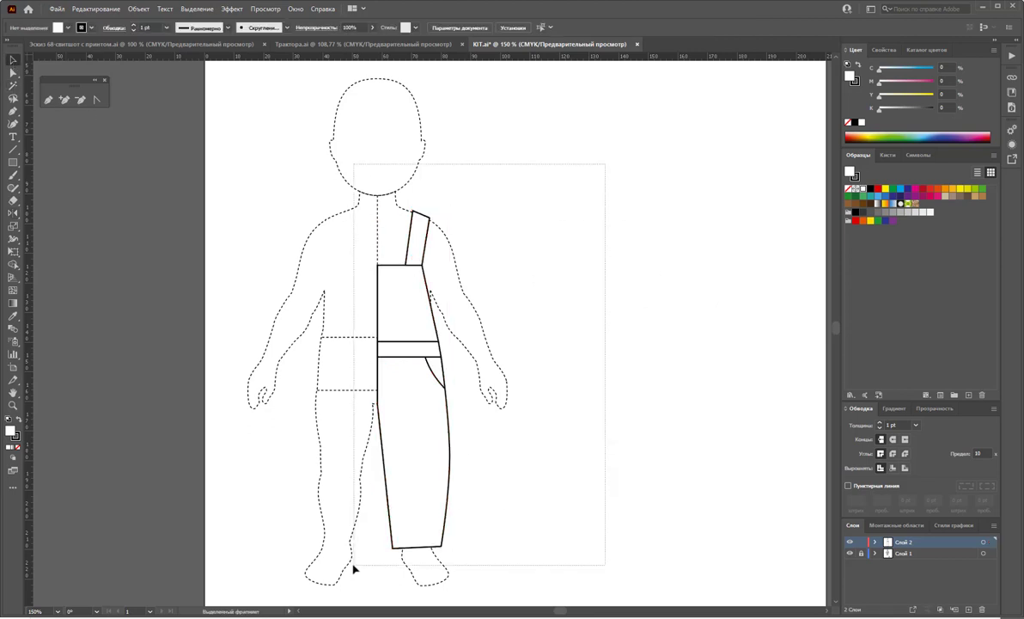
pyautogui.click(13, 214)
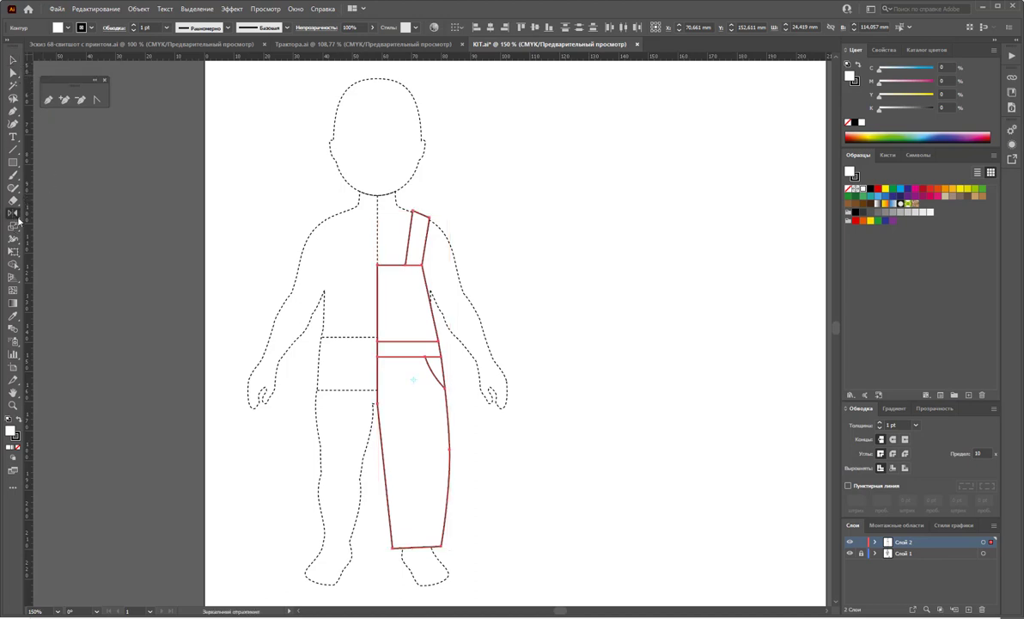
pyautogui.click(375, 318)
pyautogui.moveTo(402, 228); pyautogui.dragTo(258, 283)
pyautogui.press('Right')
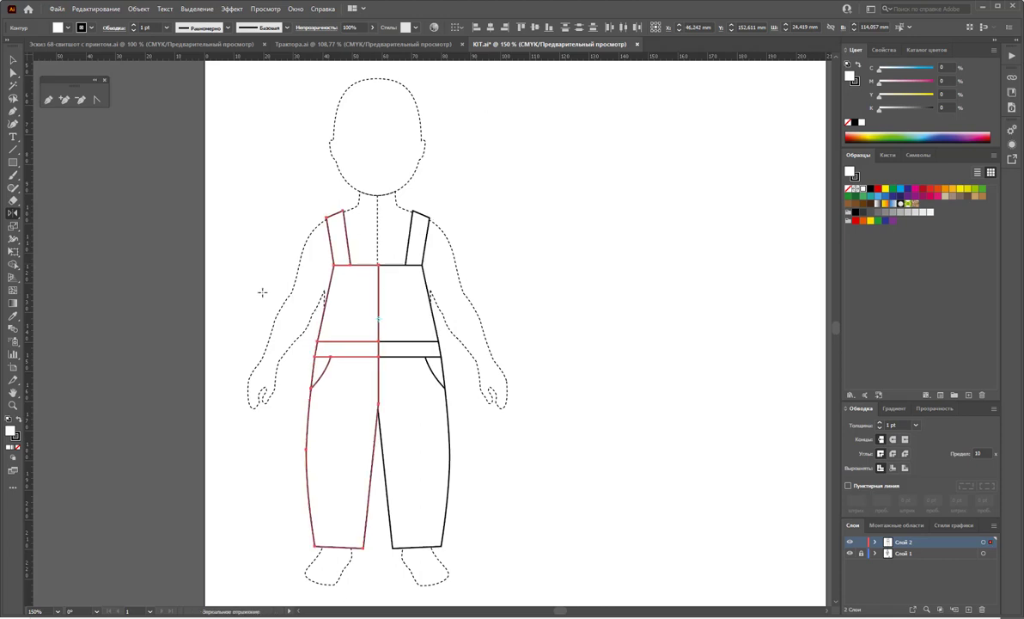
# Unite the two bib halves into one piece with Pathfinder
pyautogui.click(13, 60)
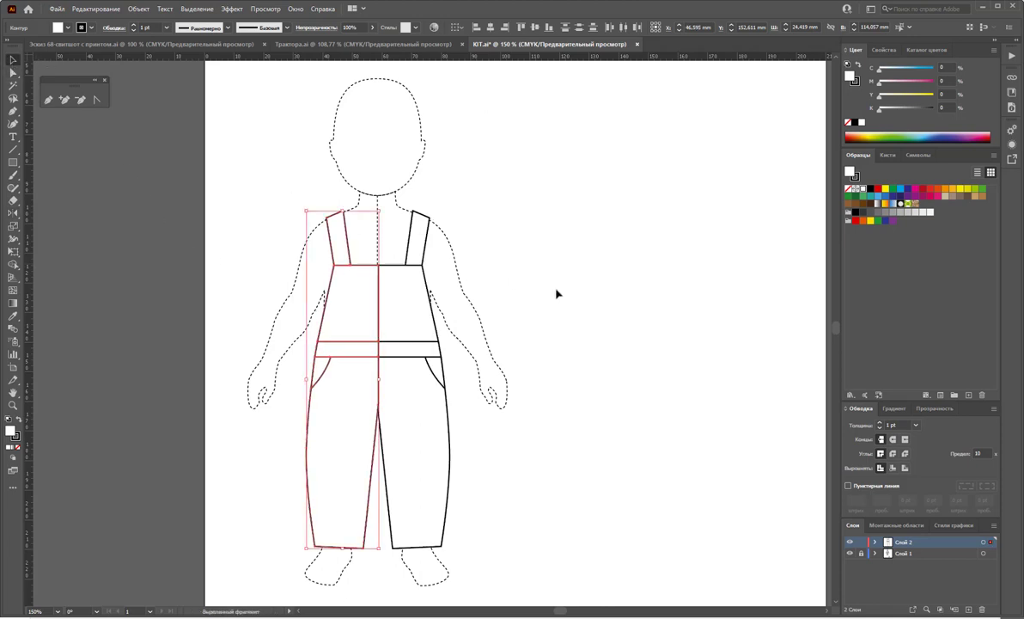
pyautogui.moveTo(413, 246); pyautogui.dragTo(329, 317)
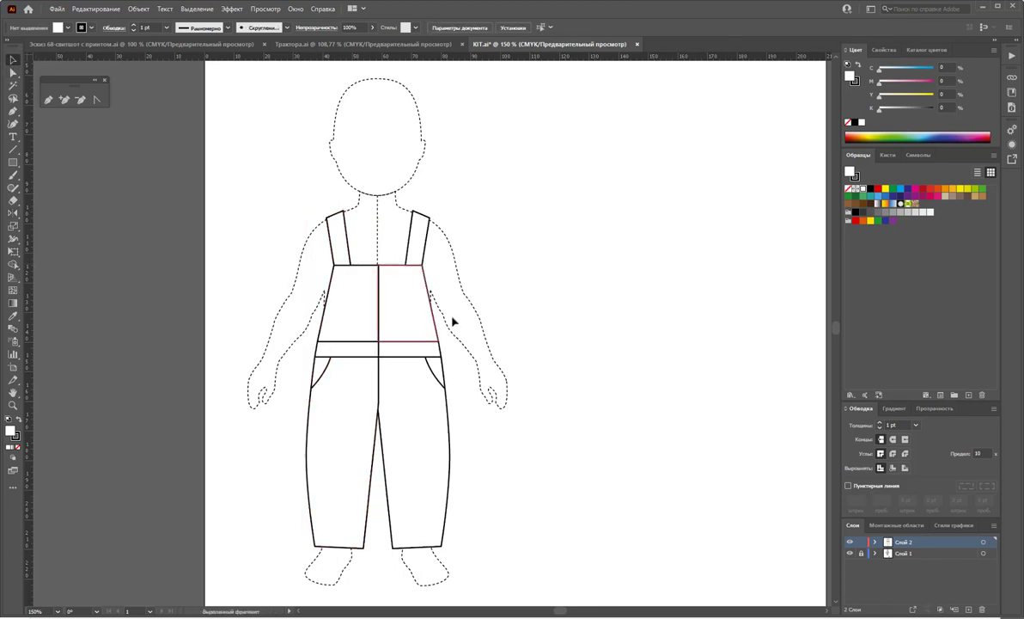
pyautogui.click(294, 10)
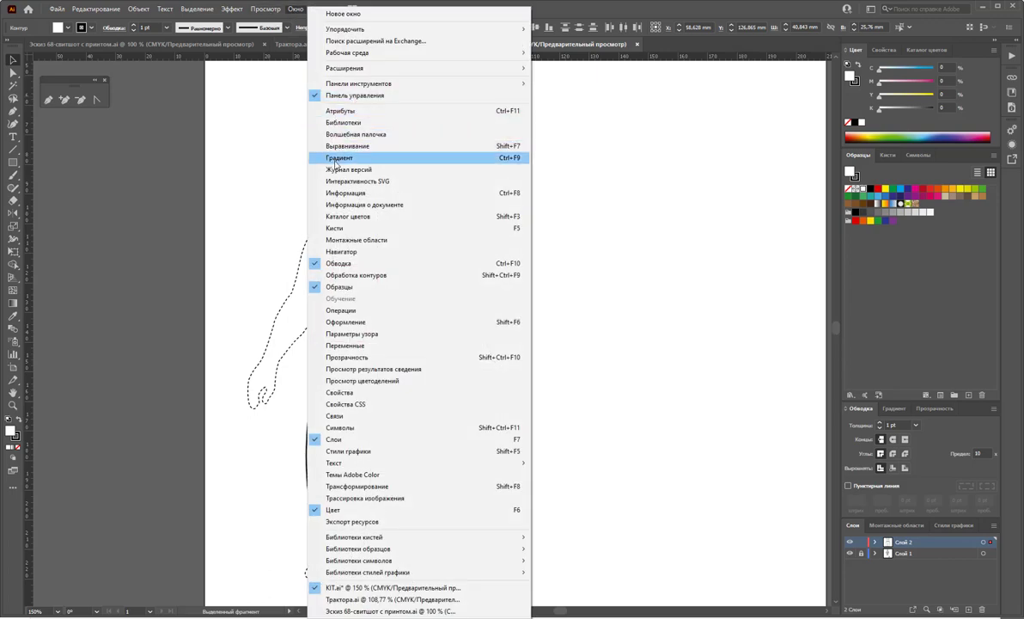
pyautogui.click(391, 275)
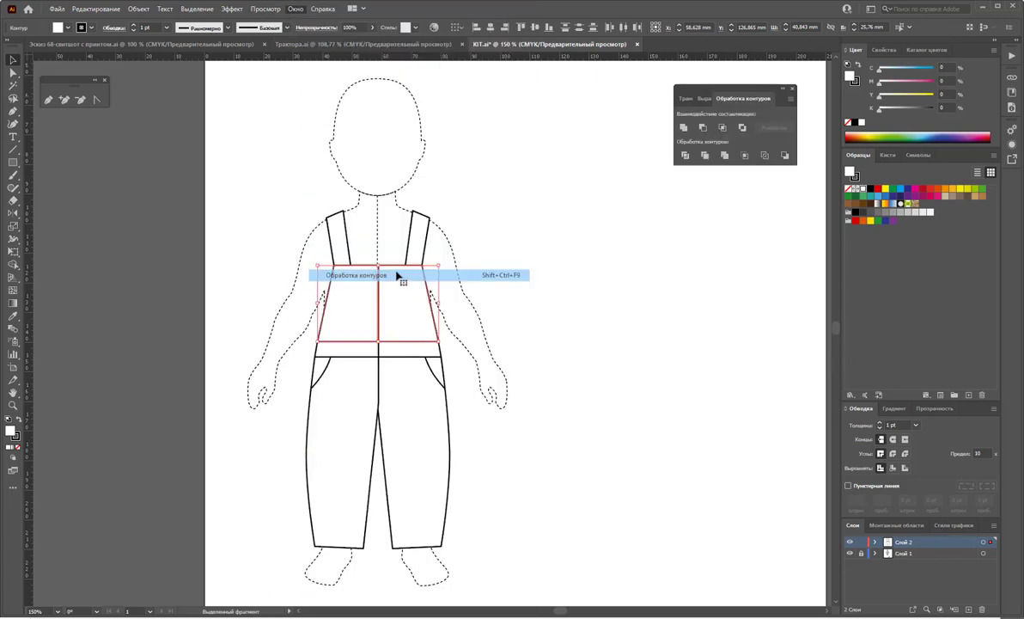
pyautogui.click(684, 128)
pyautogui.click(518, 415)
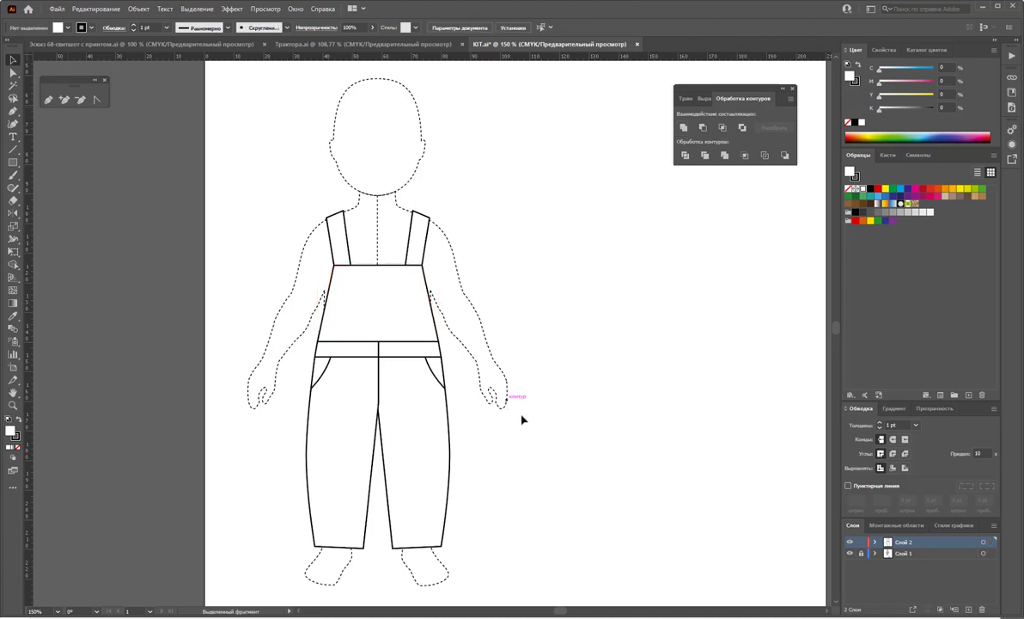
# Unite the two waistband halves into one piece
pyautogui.click(359, 353)
pyautogui.click(684, 128)
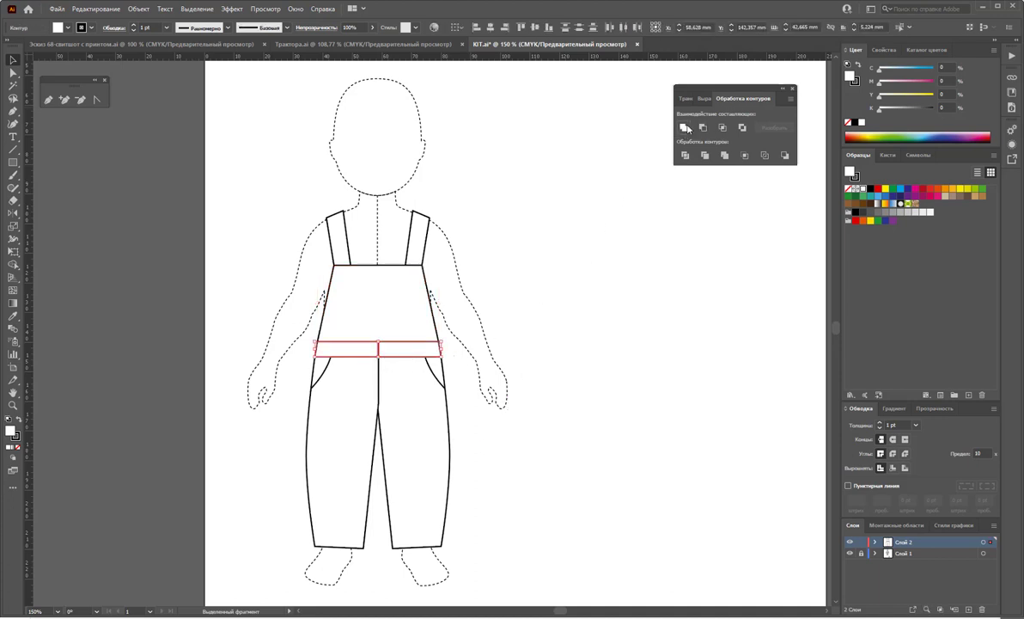
pyautogui.click(527, 310)
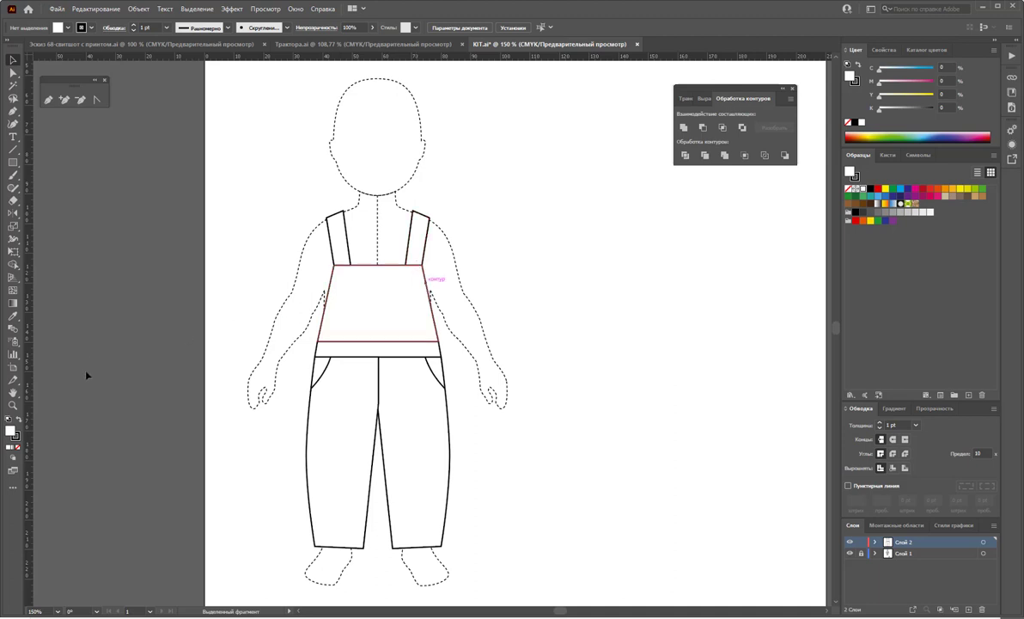
# Zoom in on the bib and draw a 6.08 mm button circle beside it
pyautogui.press('z')
pyautogui.click(376, 329)
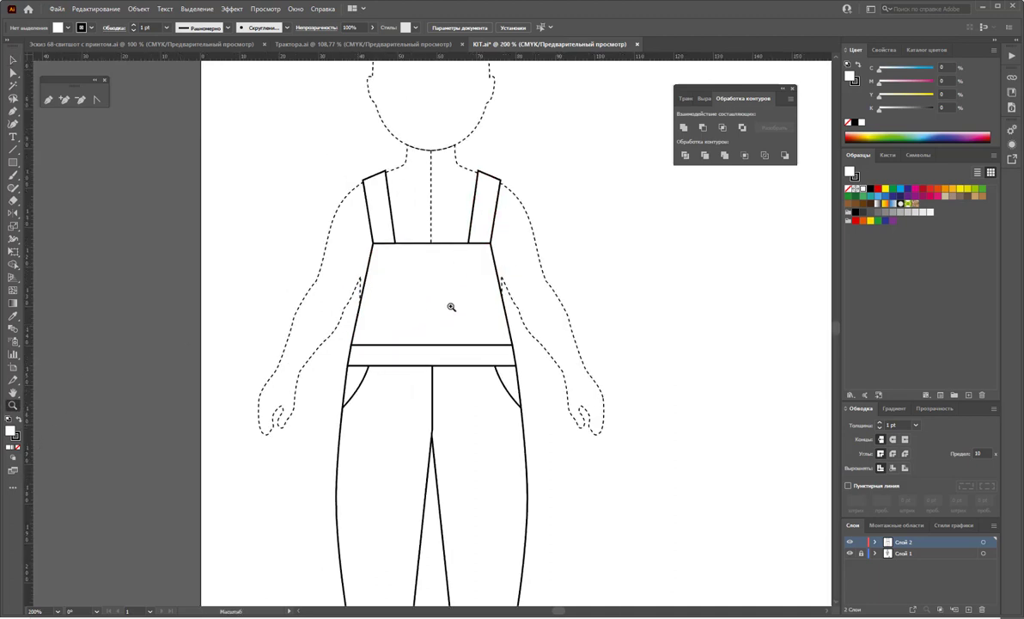
pyautogui.click(453, 302)
pyautogui.click(454, 304)
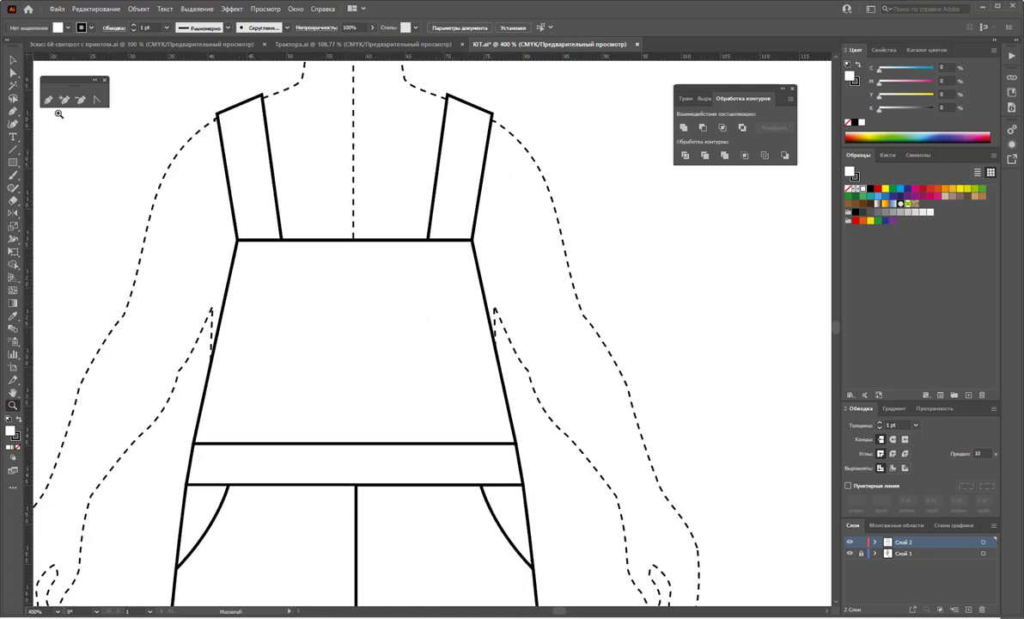
pyautogui.rightClick(12, 162)
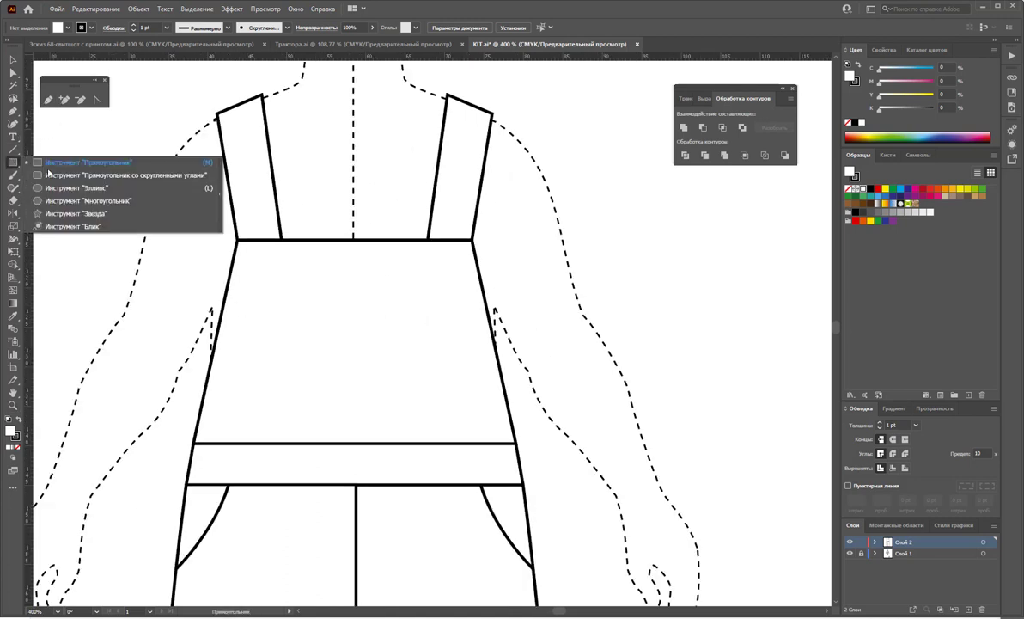
pyautogui.click(63, 188)
pyautogui.moveTo(594, 233); pyautogui.dragTo(645, 283)
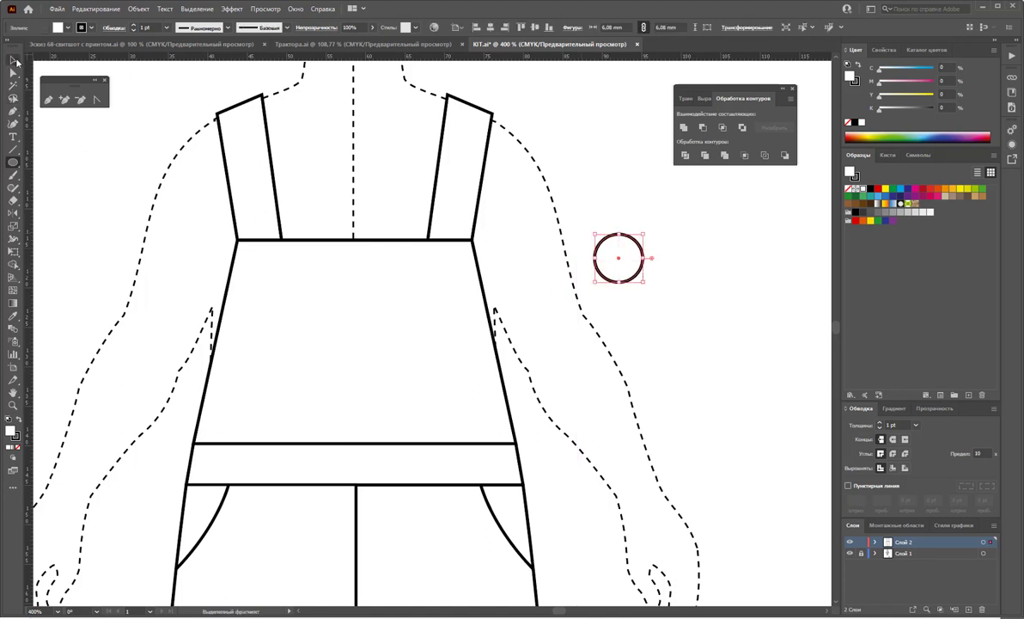
pyautogui.click(13, 61)
# Add four small buttonhole circles centred inside the button circle
pyautogui.click(13, 161)
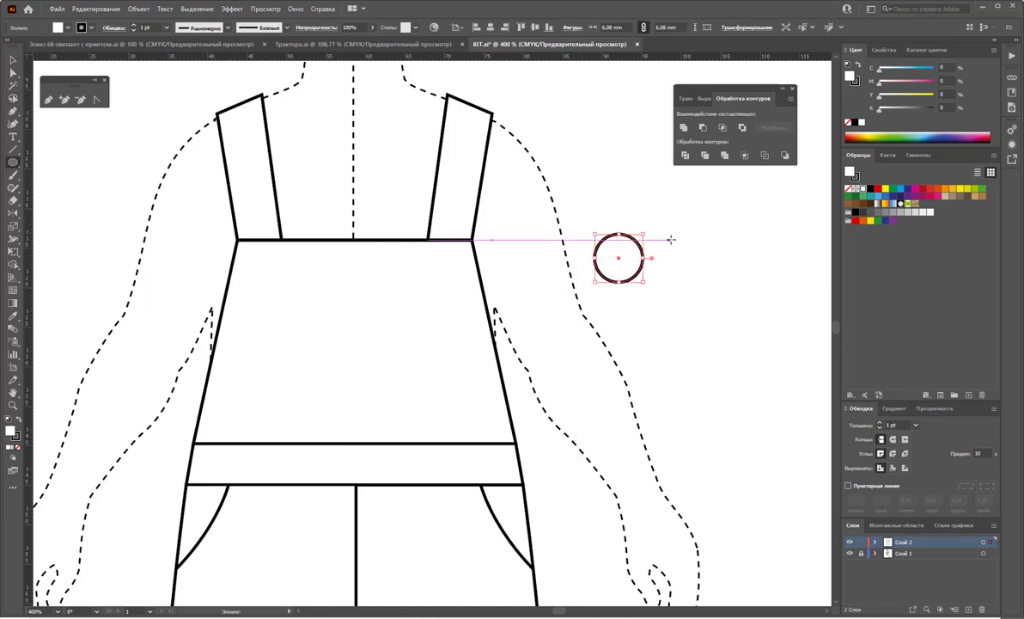
pyautogui.moveTo(674, 241); pyautogui.dragTo(656, 248)
pyautogui.click(13, 60)
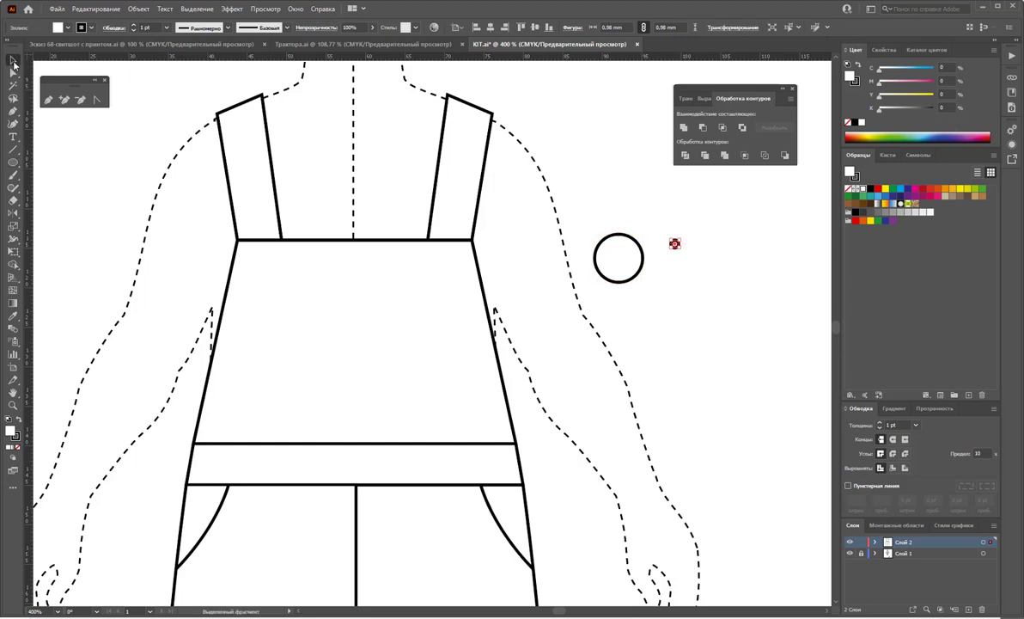
pyautogui.click(683, 253)
pyautogui.moveTo(678, 248)
pyautogui.mouseDown()
pyautogui.moveTo(698, 248)
pyautogui.moveTo(678, 246)
pyautogui.moveTo(685, 268)
pyautogui.mouseUp()
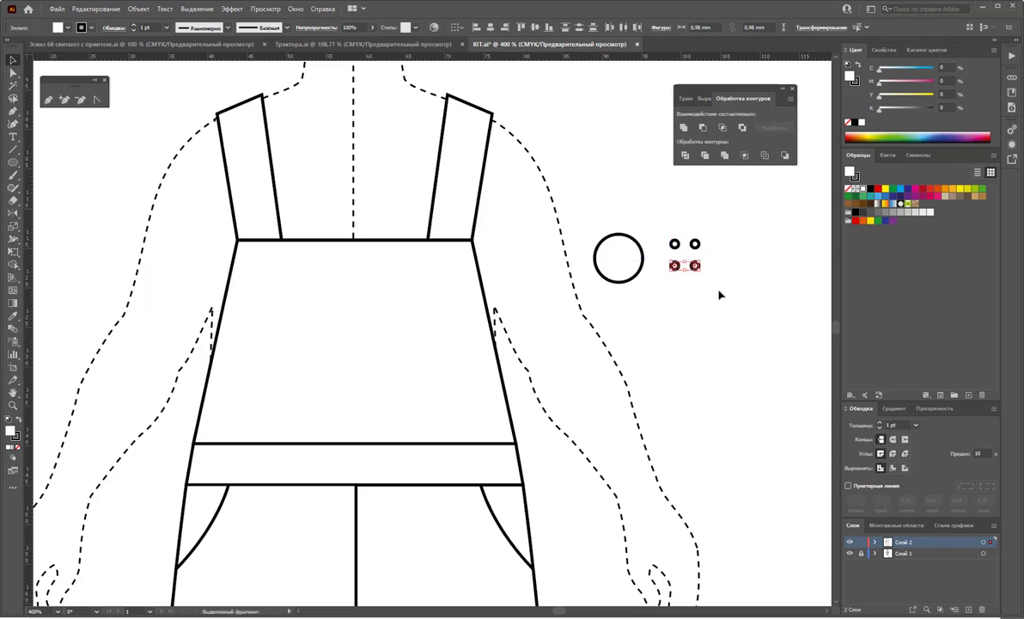
pyautogui.click(717, 290)
pyautogui.moveTo(664, 230)
pyautogui.mouseDown()
pyautogui.moveTo(703, 272)
pyautogui.moveTo(605, 258)
pyautogui.mouseUp()
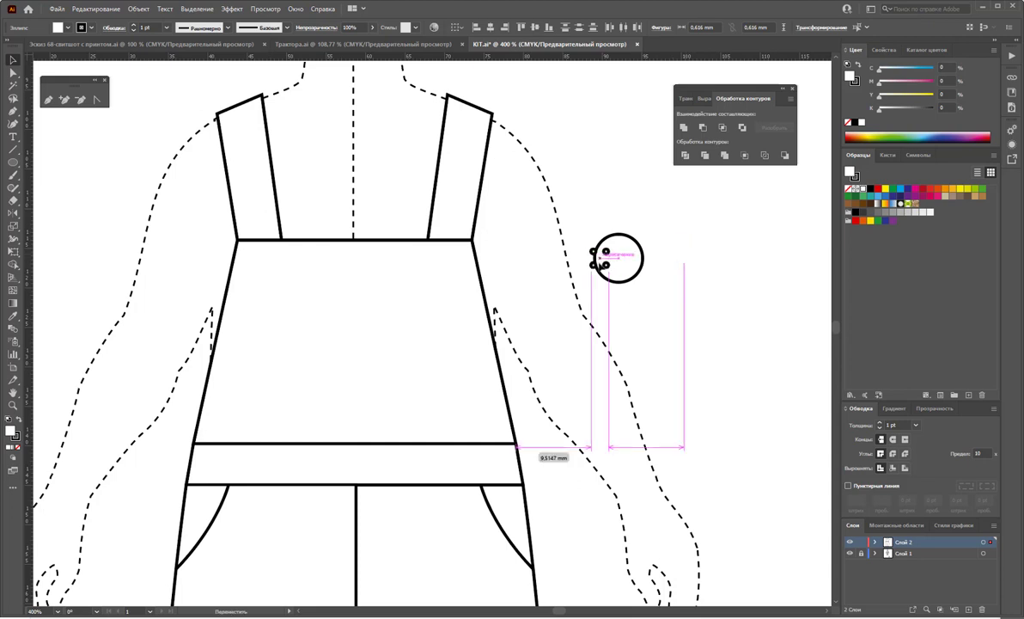
pyautogui.moveTo(606, 252); pyautogui.dragTo(623, 251)
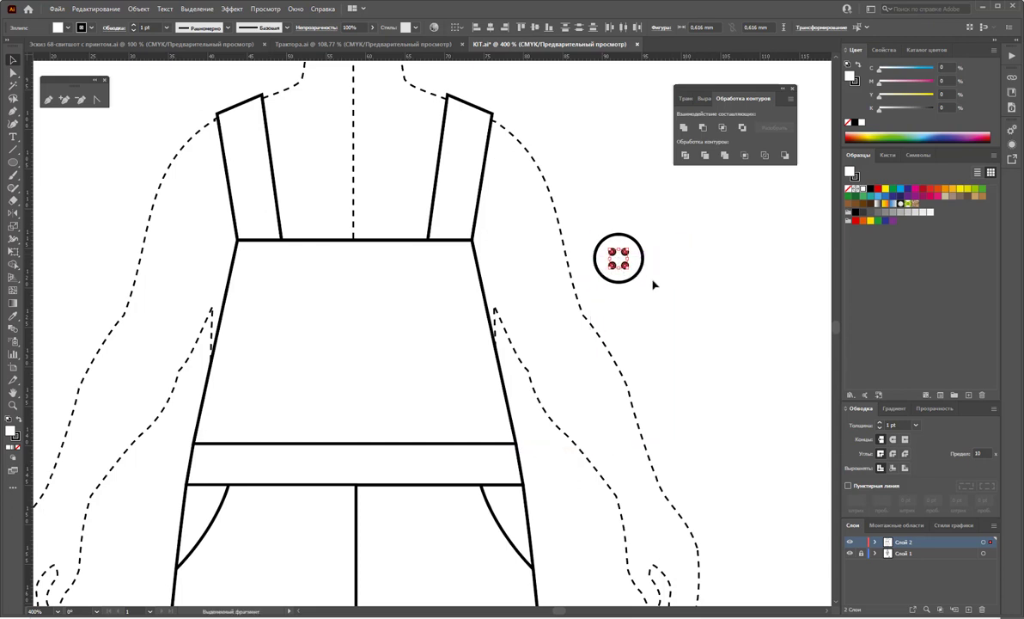
# Group the button circle and holes and give them a 0.5 pt outline
pyautogui.moveTo(651, 292); pyautogui.dragTo(551, 216)
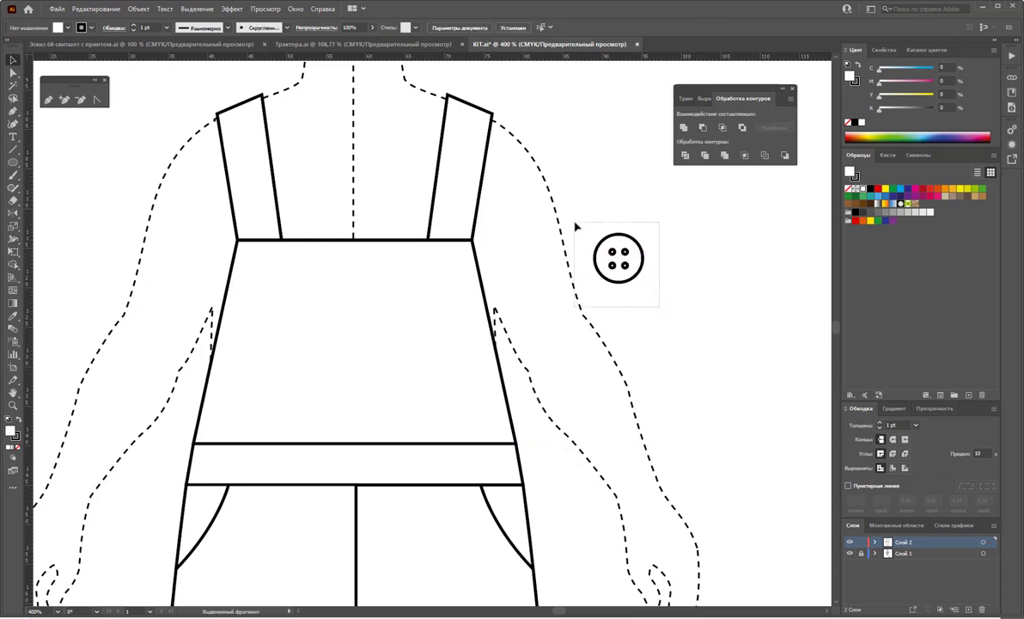
pyautogui.rightClick(640, 258)
pyautogui.click(657, 296)
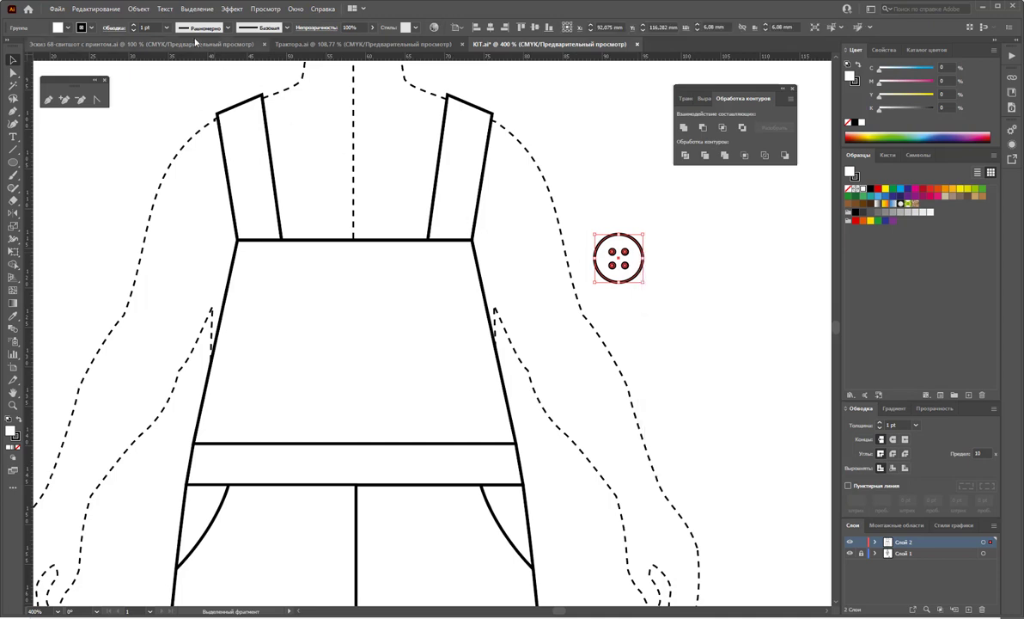
pyautogui.click(166, 27)
pyautogui.click(181, 60)
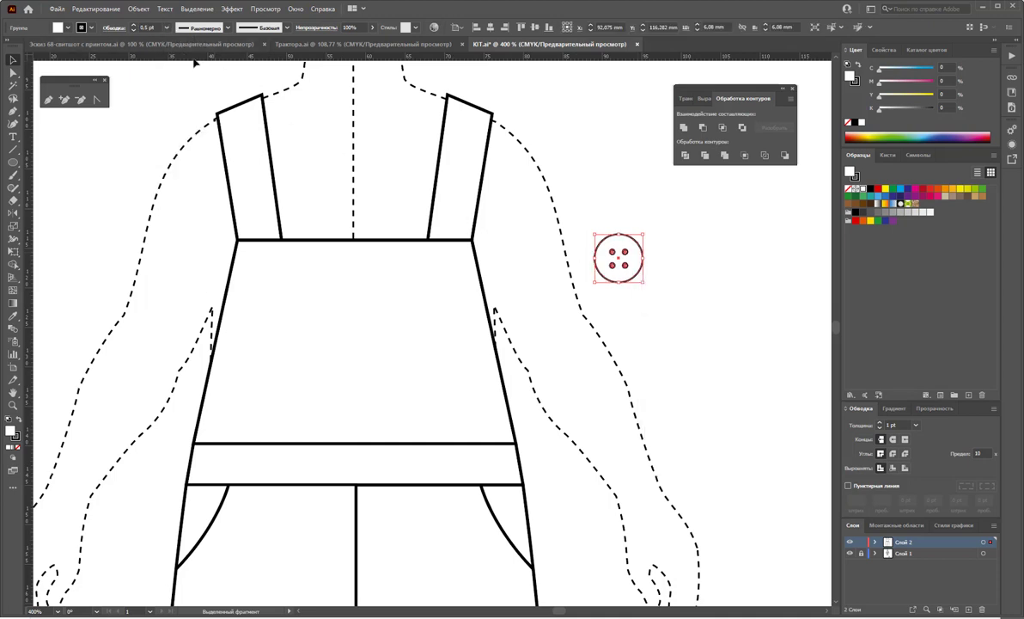
# Shrink the button and place a copy at the bib's top-right corner
pyautogui.moveTo(641, 282)
pyautogui.mouseDown()
pyautogui.moveTo(613, 254)
pyautogui.moveTo(269, 267)
pyautogui.moveTo(279, 275)
pyautogui.mouseUp()
pyautogui.click(629, 259)
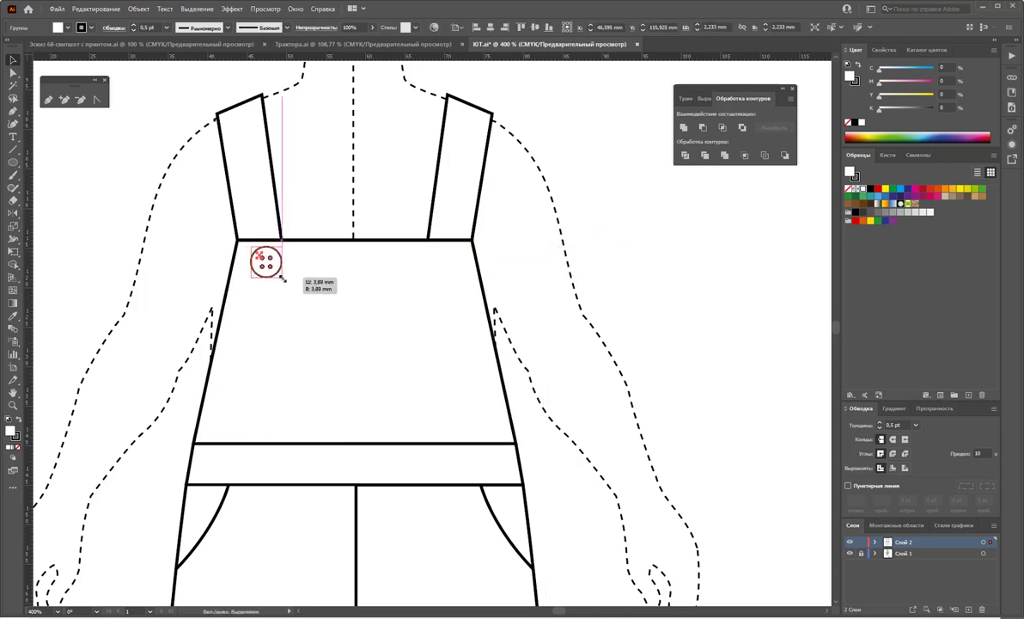
pyautogui.click(624, 275)
pyautogui.moveTo(272, 266); pyautogui.dragTo(460, 267)
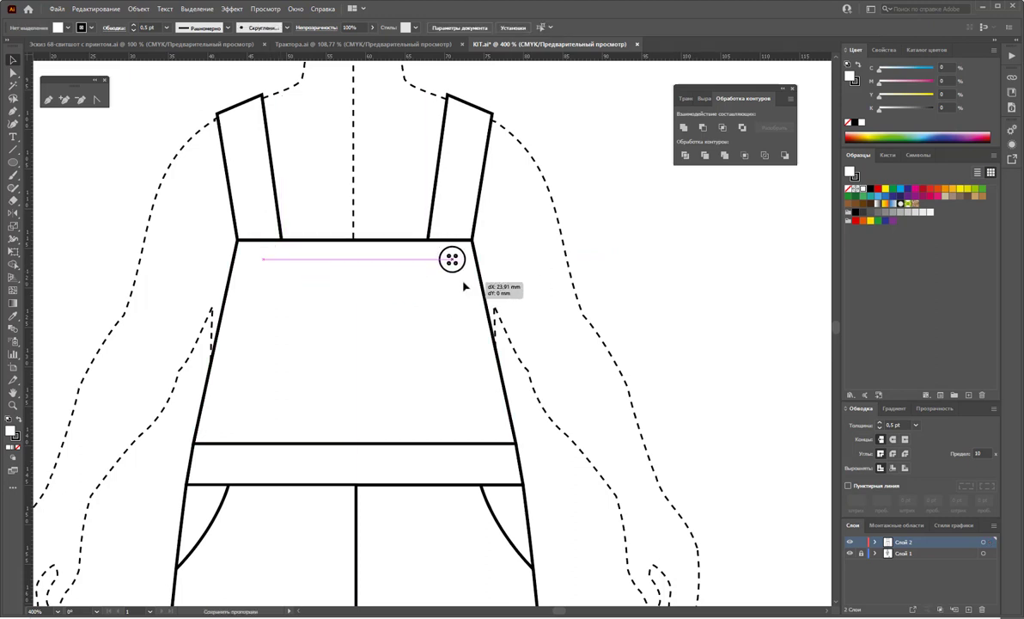
pyautogui.click(641, 292)
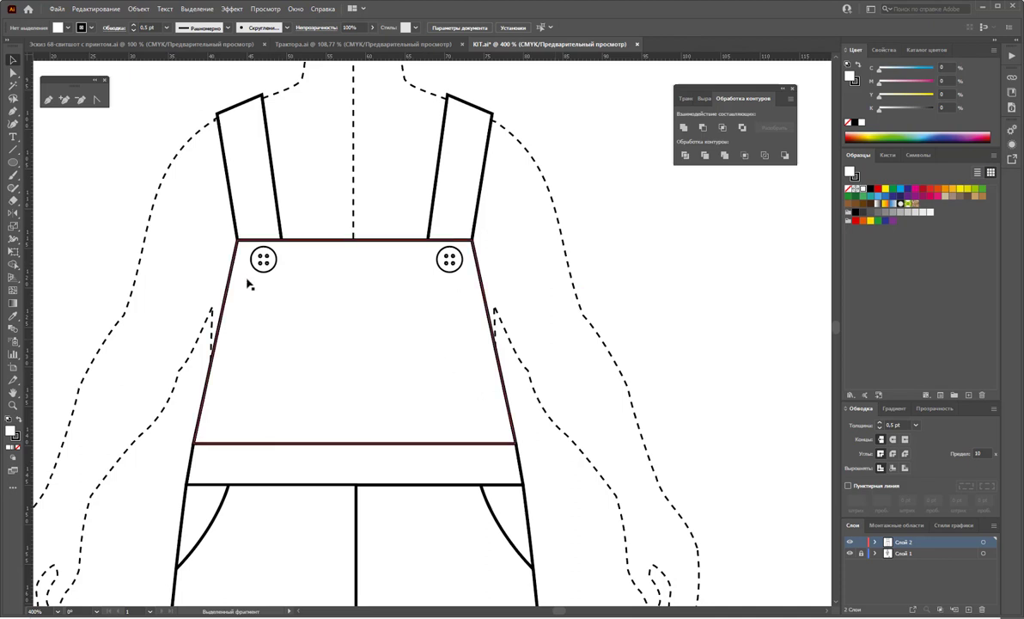
# Draw stitch lines along the waistband's top and bottom edges
pyautogui.click(48, 100)
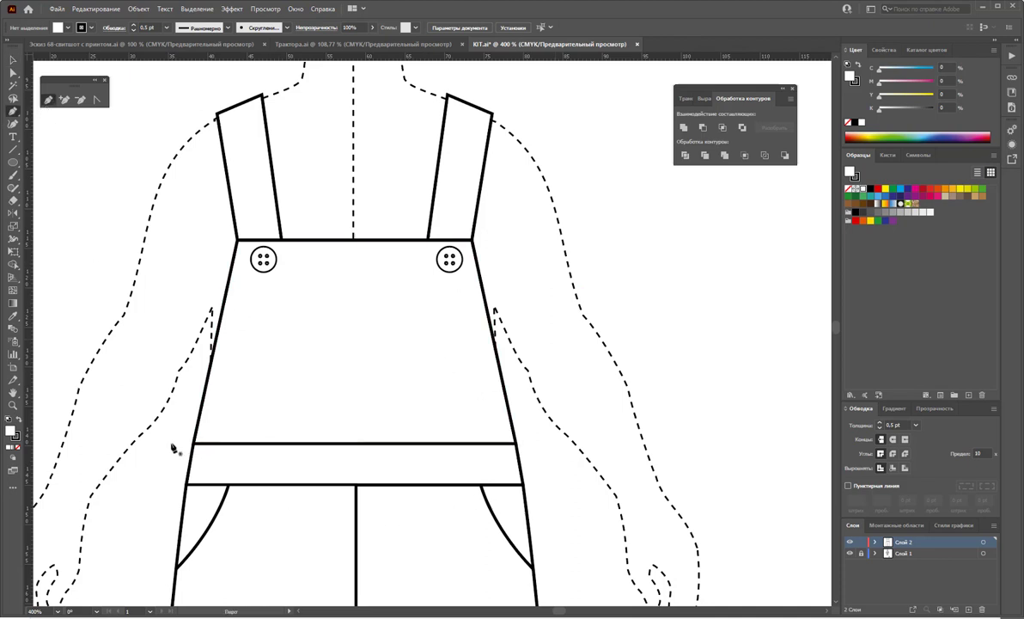
pyautogui.moveTo(173, 448); pyautogui.dragTo(515, 458)
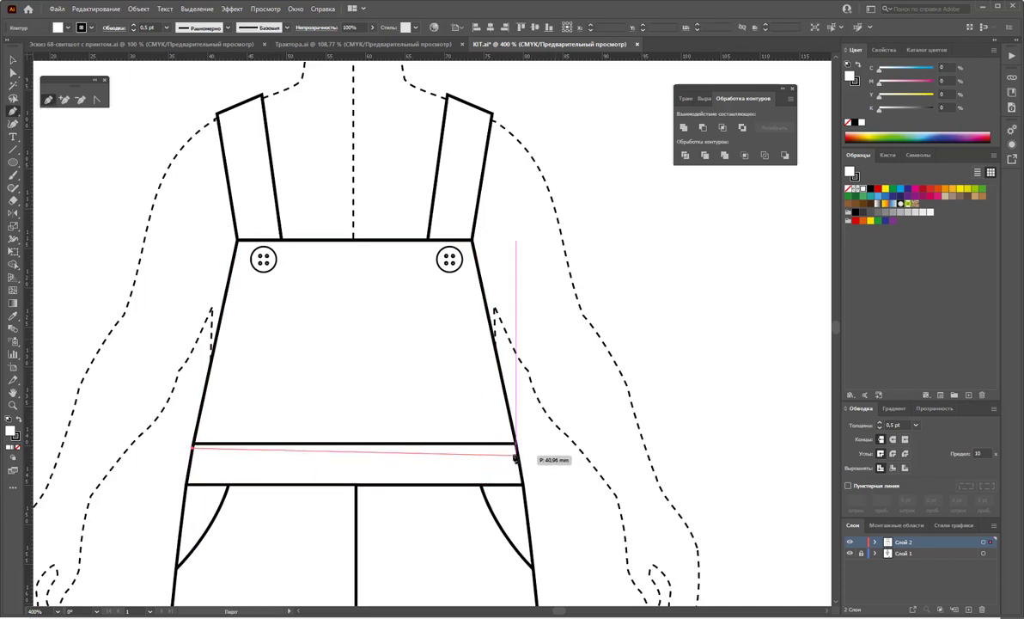
pyautogui.moveTo(516, 458); pyautogui.dragTo(516, 448)
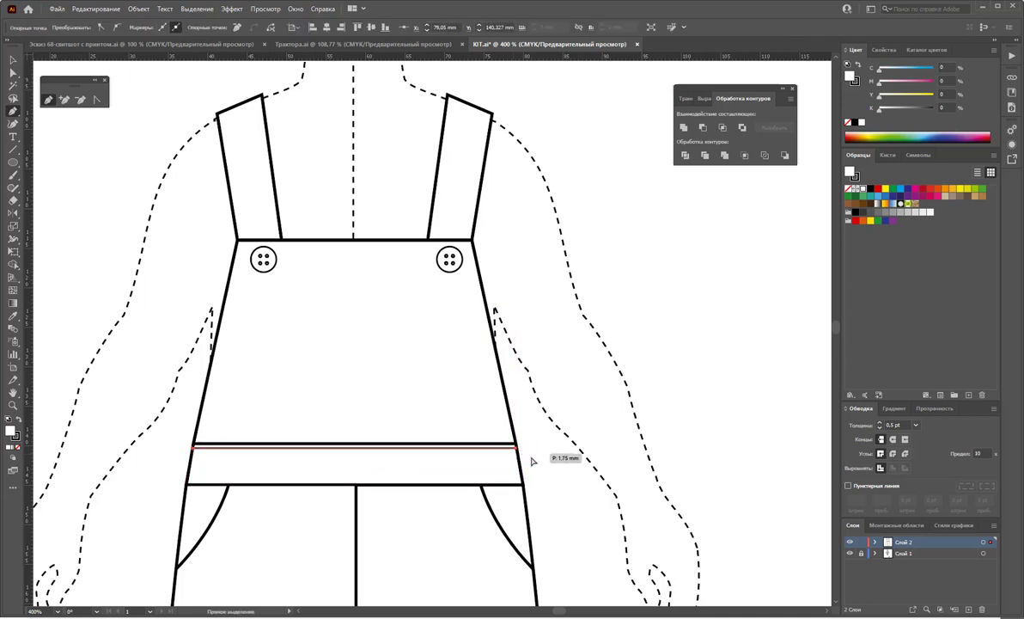
pyautogui.keyDown('ctrl'); pyautogui.click(532, 462); pyautogui.keyUp('ctrl')
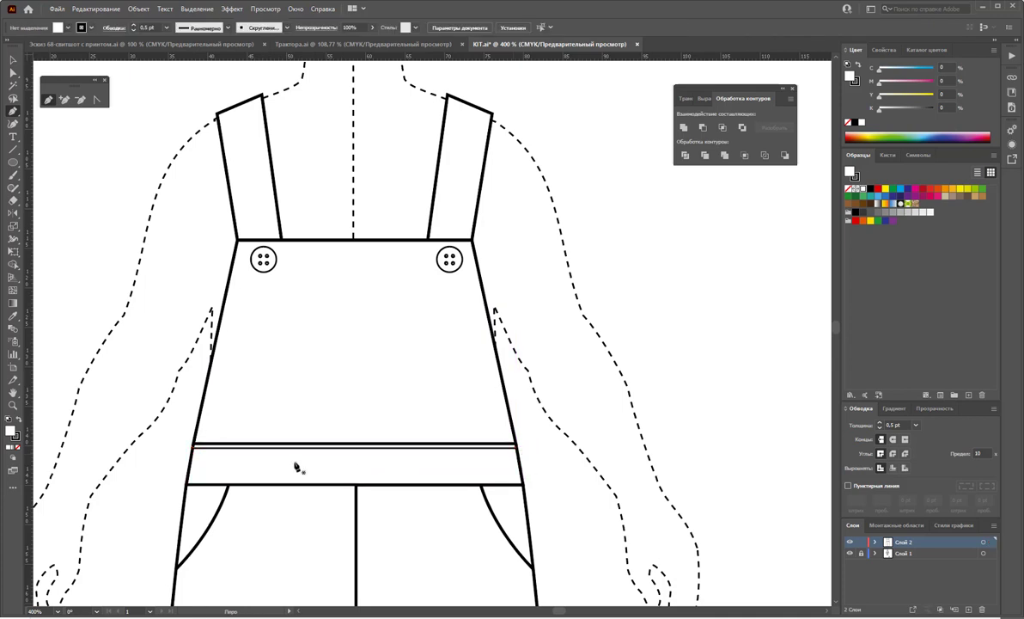
pyautogui.click(187, 478)
pyautogui.click(521, 478)
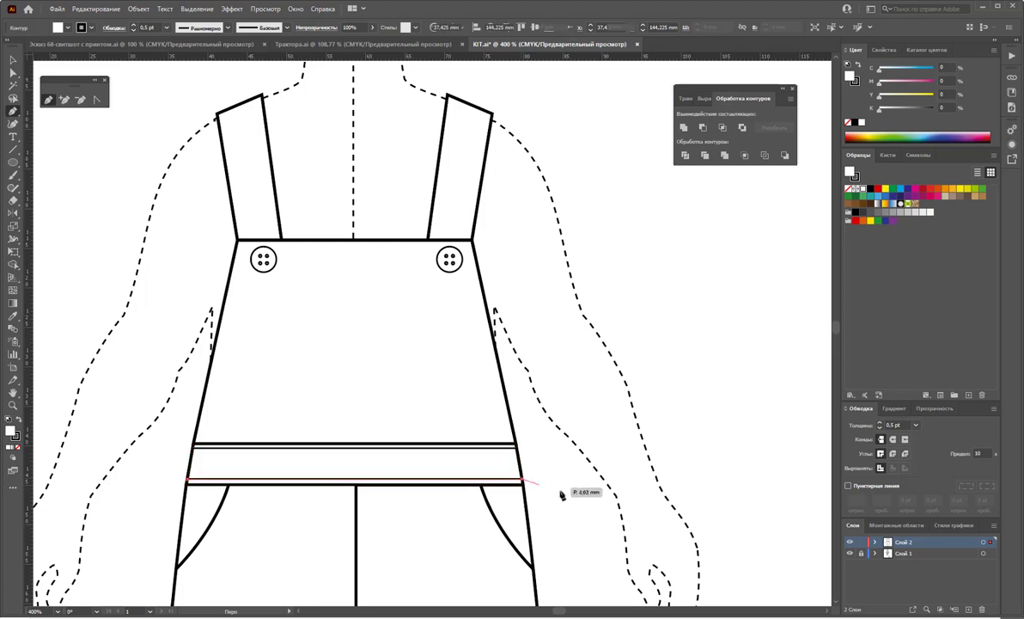
pyautogui.press('Escape')
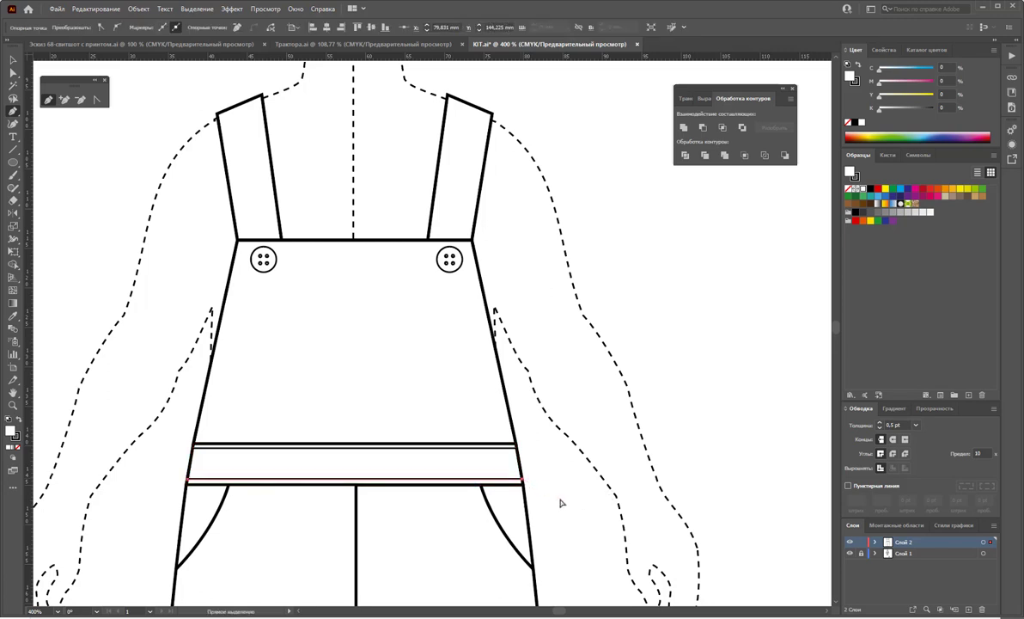
pyautogui.keyDown('ctrl'); pyautogui.click(561, 500); pyautogui.keyUp('ctrl')
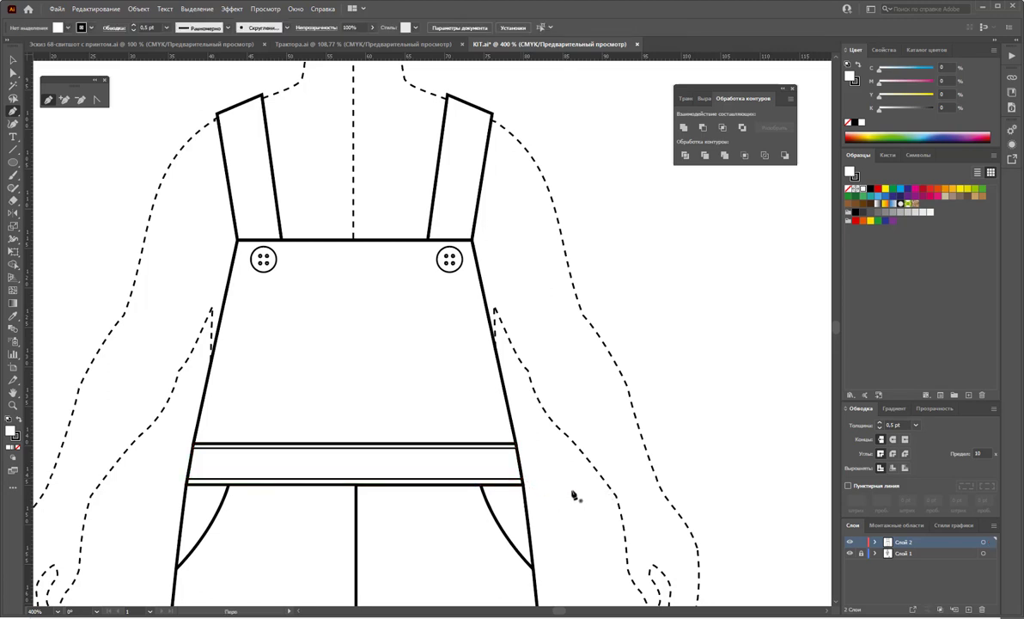
# Trace an inner seam around the bib from bottom-left over the top to bottom-right
pyautogui.click(197, 443)
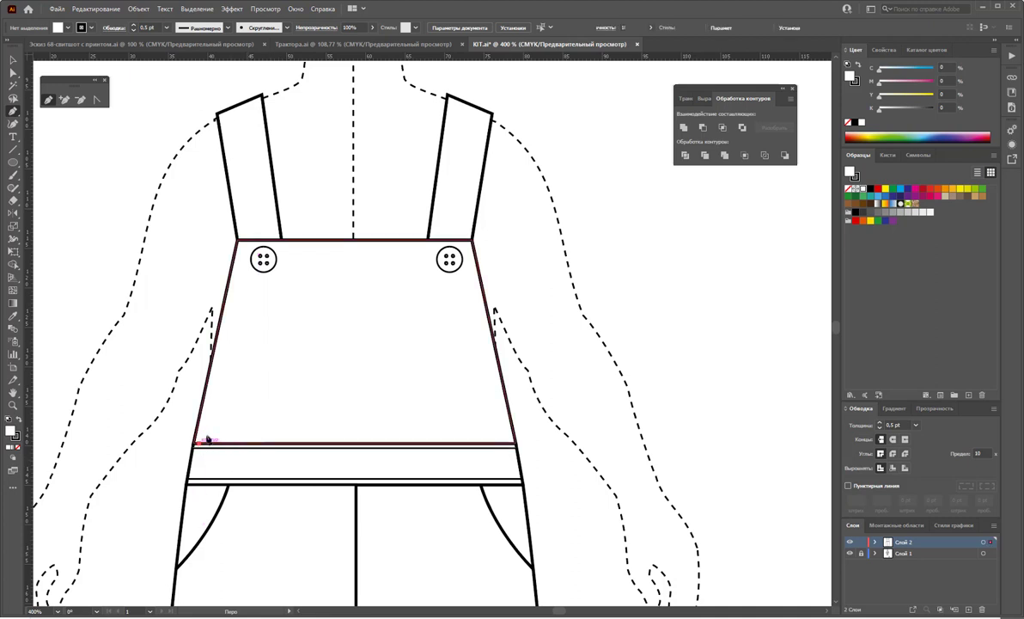
pyautogui.click(240, 243)
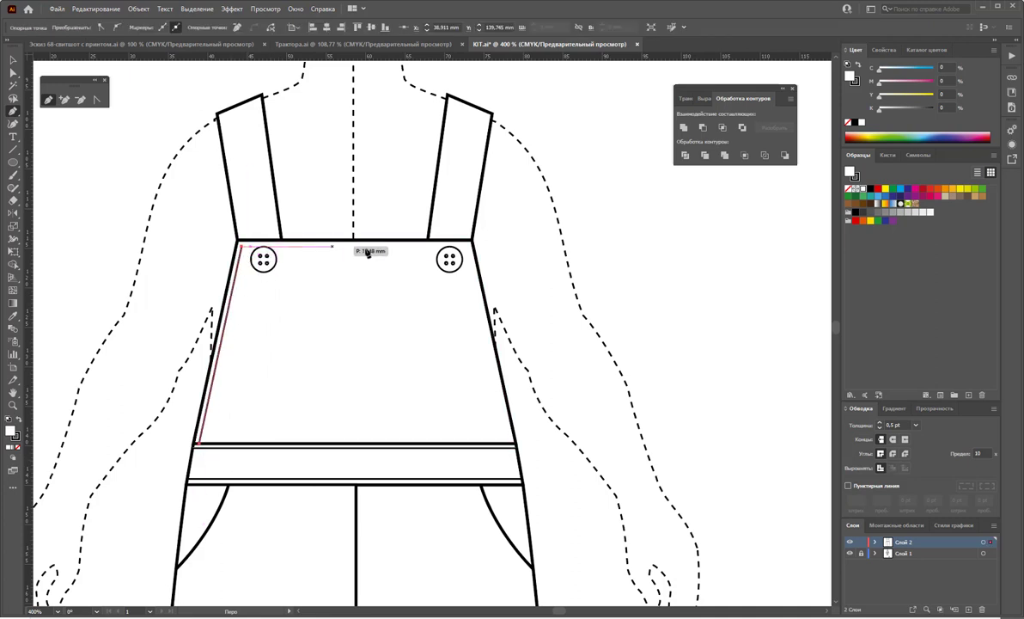
pyautogui.click(468, 246)
pyautogui.click(512, 445)
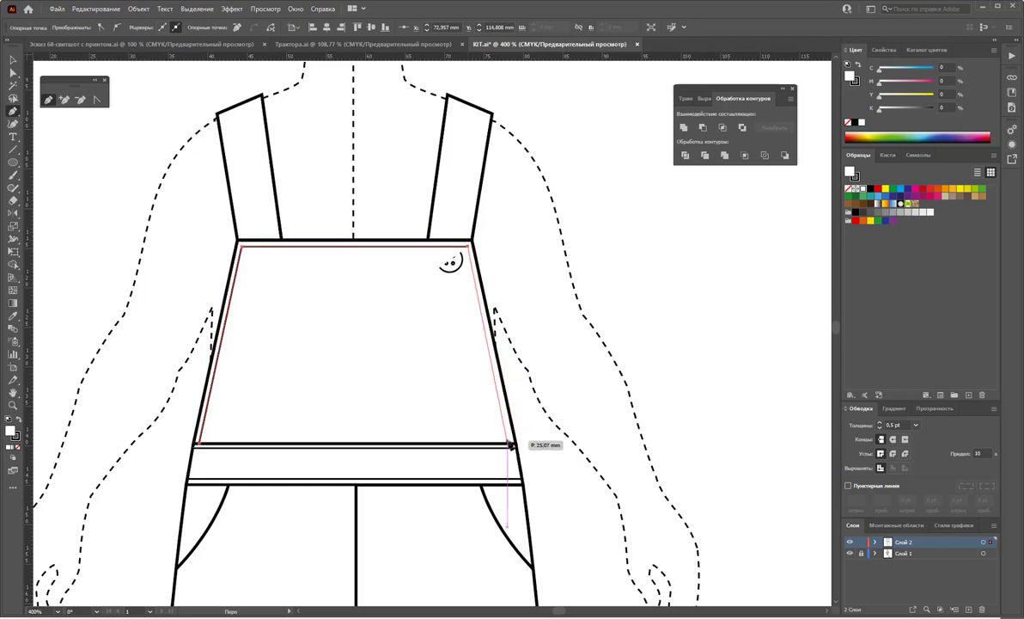
pyautogui.moveTo(513, 445); pyautogui.dragTo(547, 440)
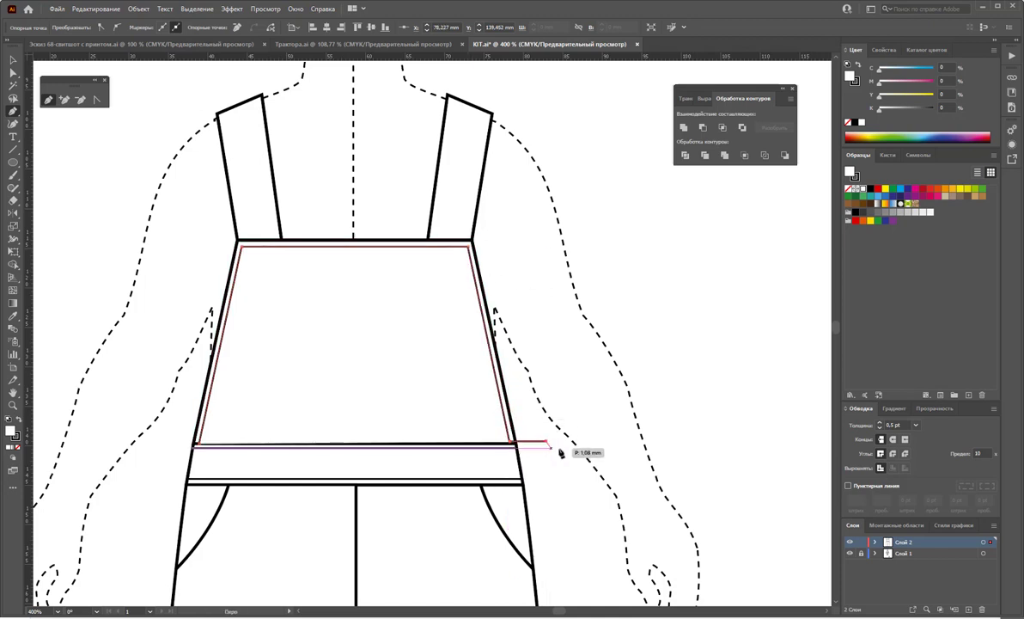
pyautogui.press('Escape')
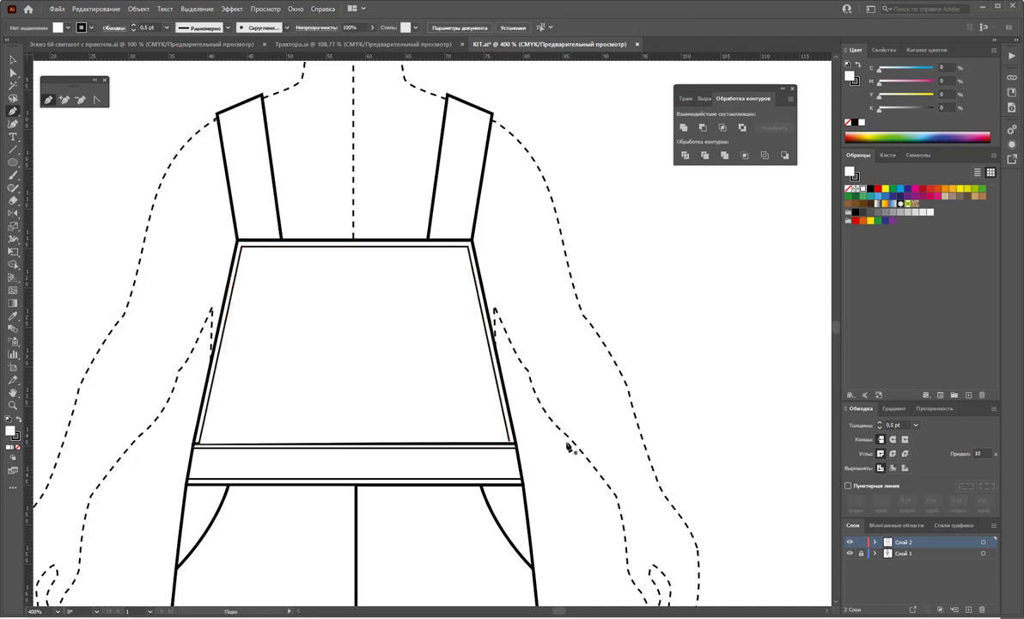
# Add second parallel seam curves along the right and left pockets
pyautogui.scroll(-2, 533, 456)
pyautogui.click(478, 447)
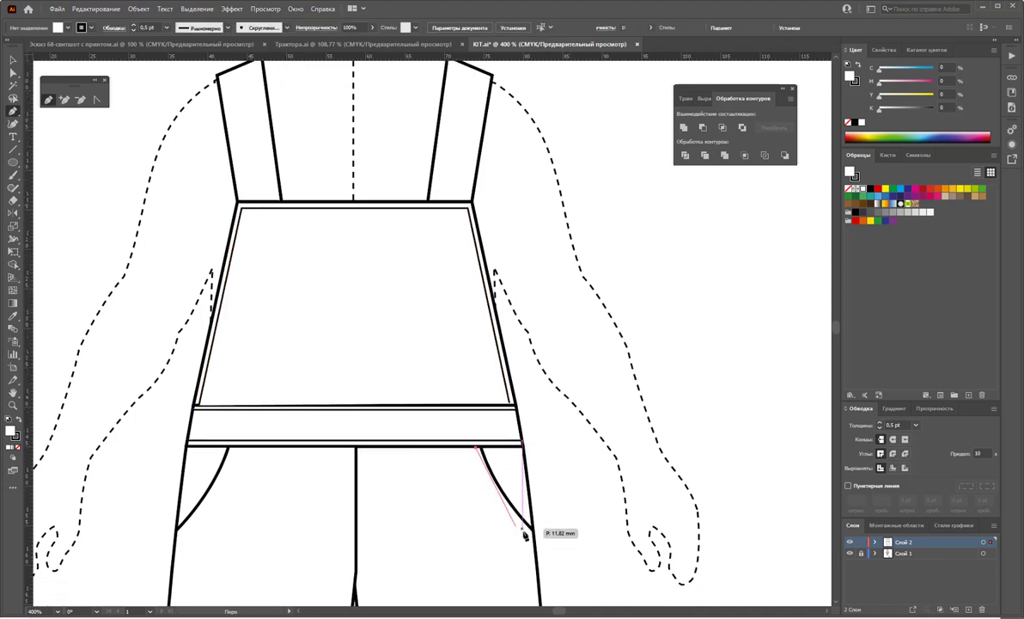
pyautogui.moveTo(533, 534); pyautogui.dragTo(584, 577)
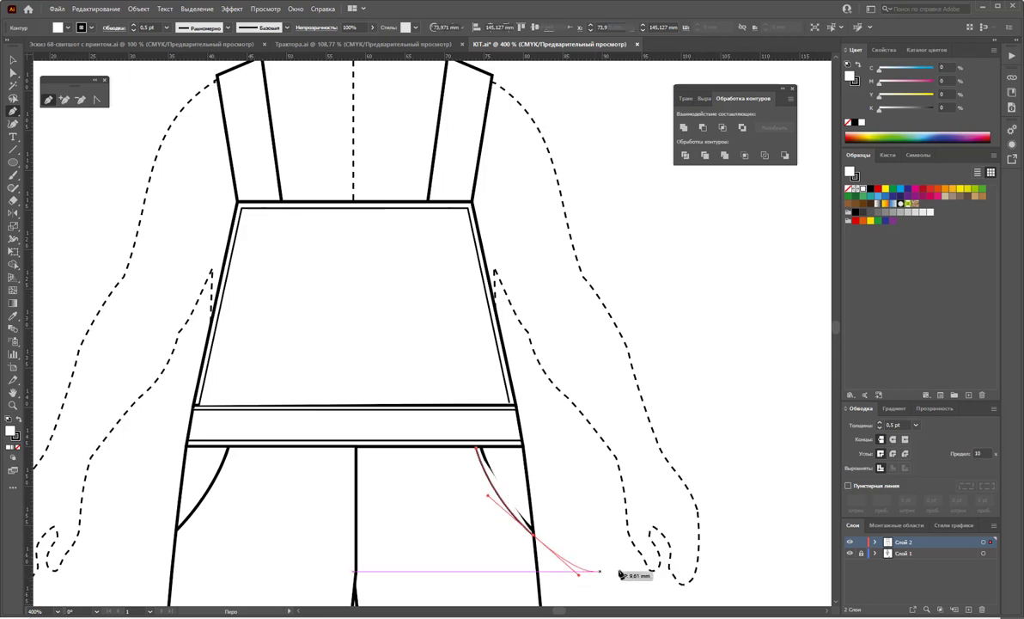
pyautogui.press('Escape')
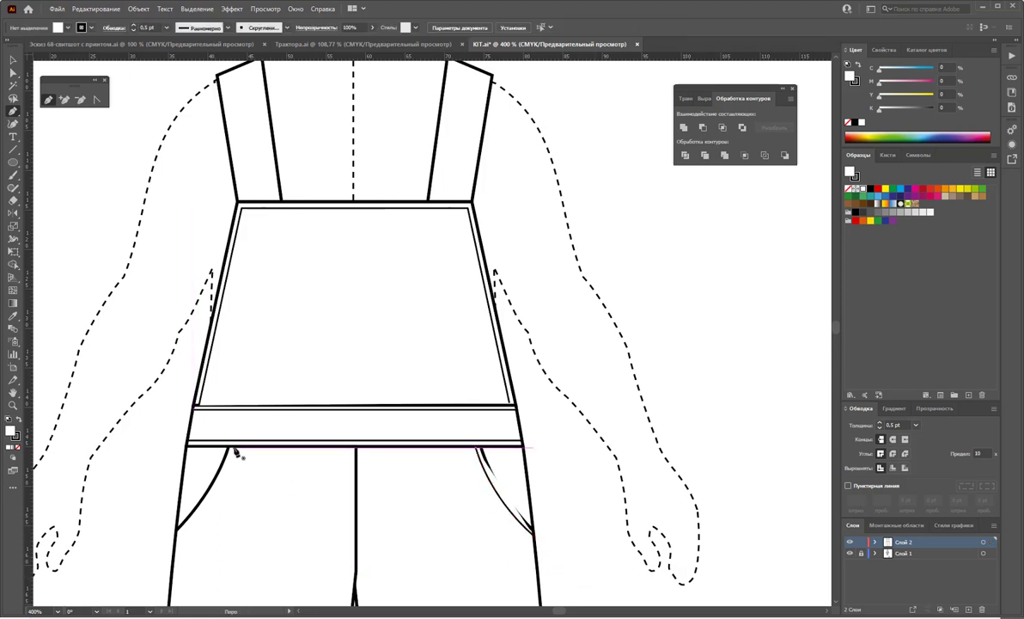
pyautogui.click(232, 448)
pyautogui.click(177, 533)
pyautogui.moveTo(176, 535); pyautogui.dragTo(126, 581)
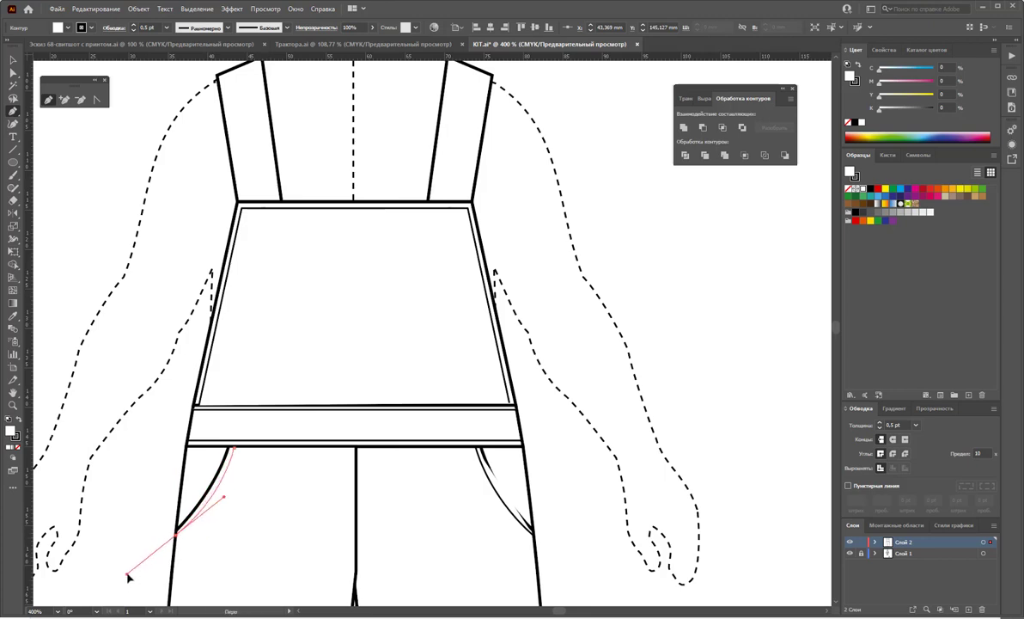
# Finish the left trouser leg outline and scroll down to its hem
pyautogui.keyDown('ctrl'); pyautogui.click(233, 554); pyautogui.keyUp('ctrl')
pyautogui.scroll(-1, 250, 515)
pyautogui.scroll(-5, 254, 501)
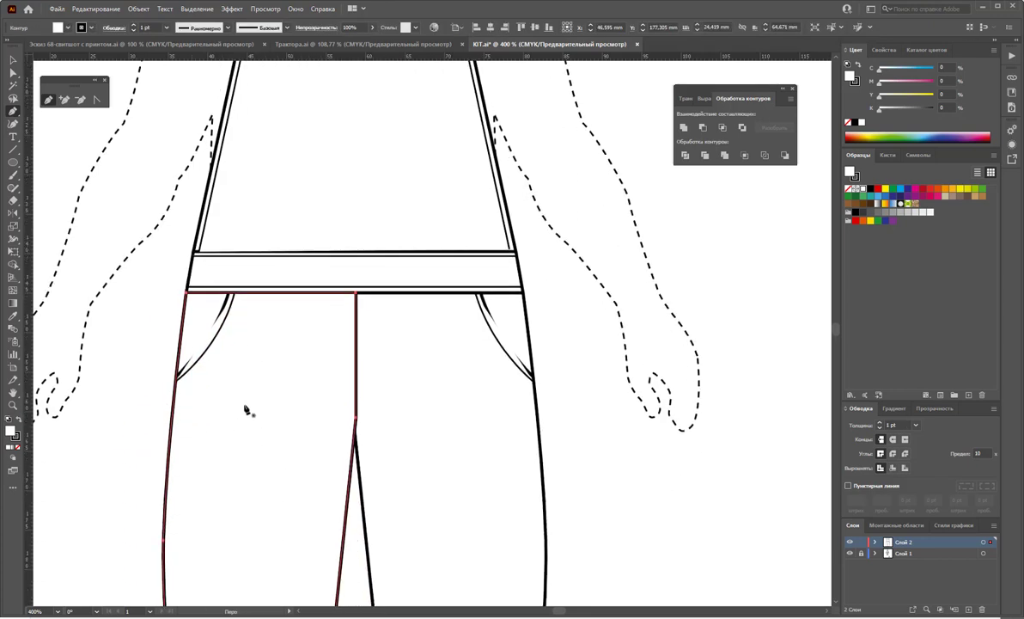
pyautogui.scroll(-5, 245, 412)
pyautogui.scroll(-5, 471, 286)
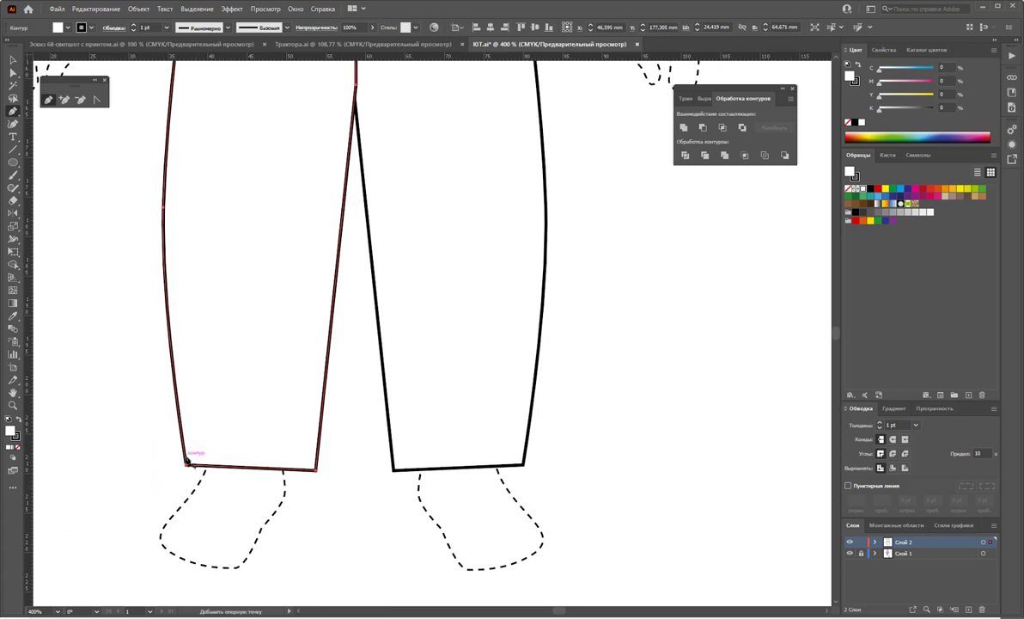
pyautogui.keyDown('ctrl'); pyautogui.click(186, 464); pyautogui.keyUp('ctrl')
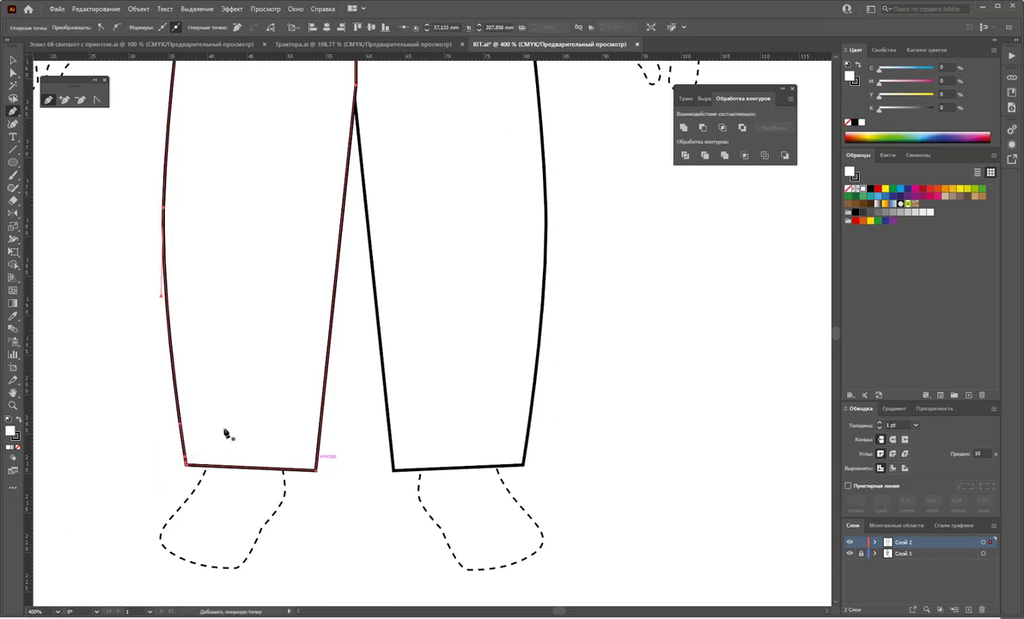
pyautogui.keyDown('ctrl'); pyautogui.click(80, 255); pyautogui.keyUp('ctrl')
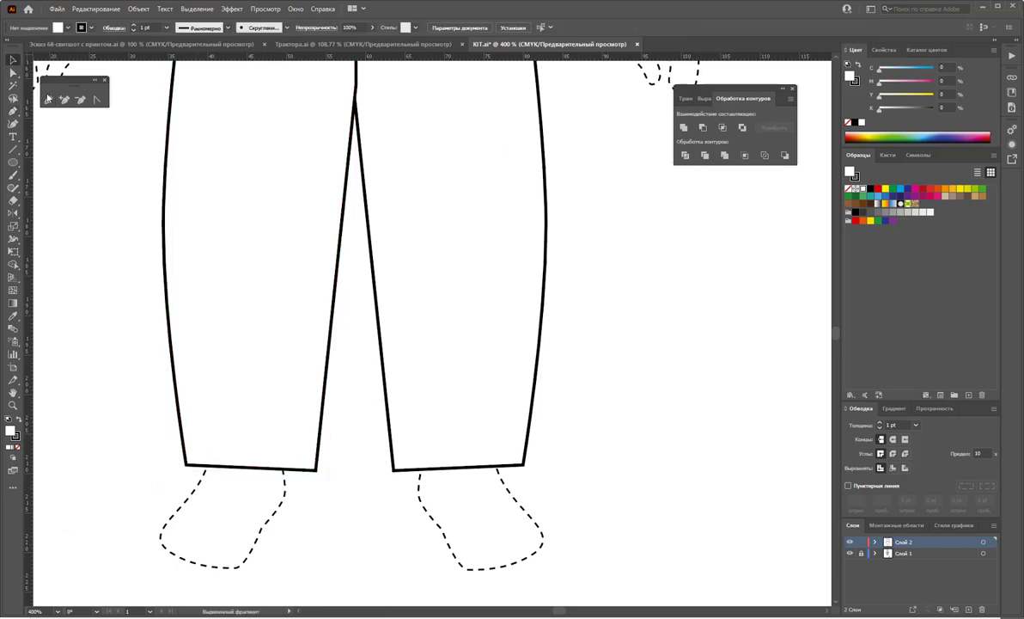
# Pencil two parallel hem lines across the bottom of the left leg
pyautogui.click(49, 99)
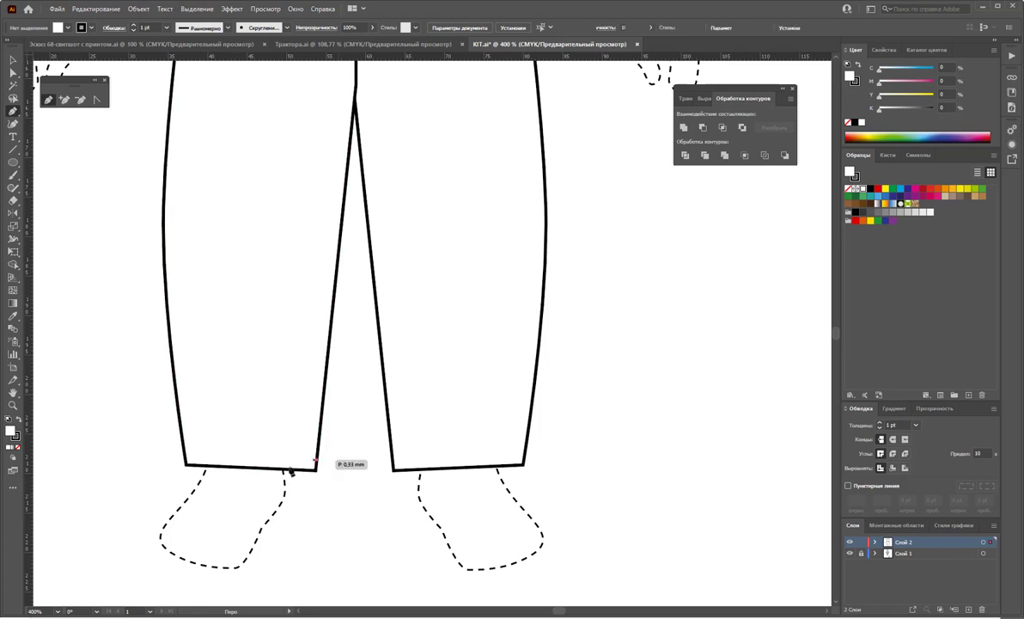
pyautogui.moveTo(314, 461); pyautogui.dragTo(188, 461)
pyautogui.keyDown('ctrl'); pyautogui.click(253, 488); pyautogui.keyUp('ctrl')
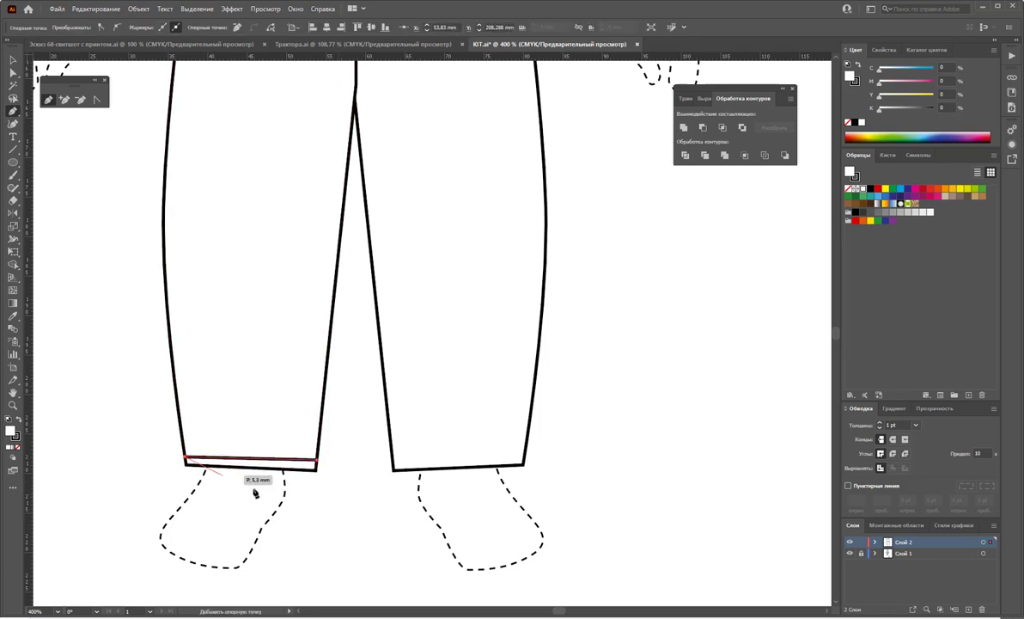
pyautogui.moveTo(320, 456); pyautogui.dragTo(186, 450)
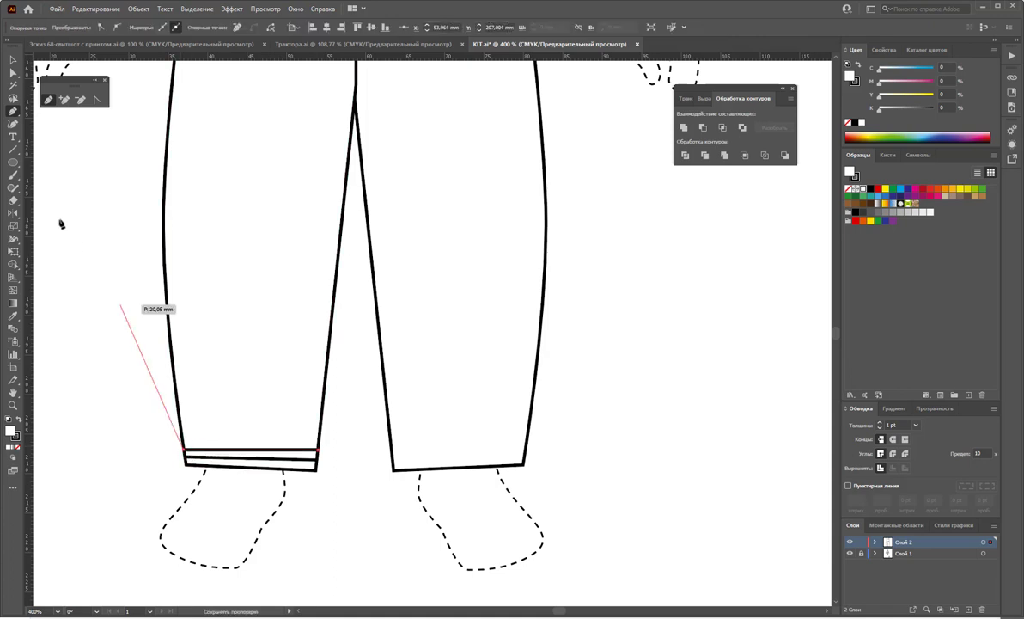
pyautogui.keyDown('ctrl'); pyautogui.click(135, 410); pyautogui.keyUp('ctrl')
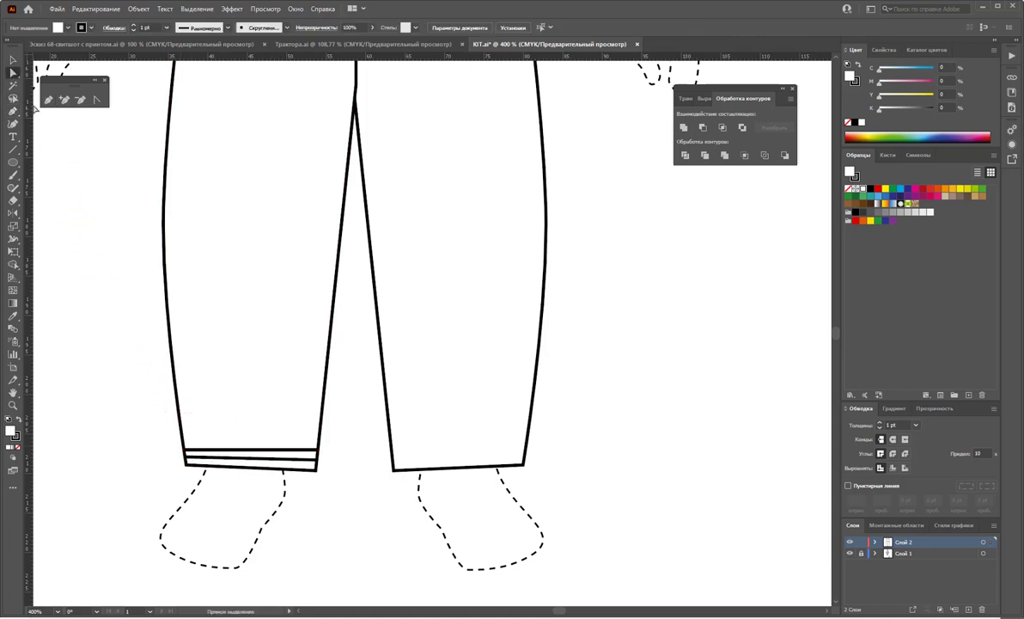
# Reflect a copy of both hem lines onto the right trouser leg
pyautogui.click(318, 448)
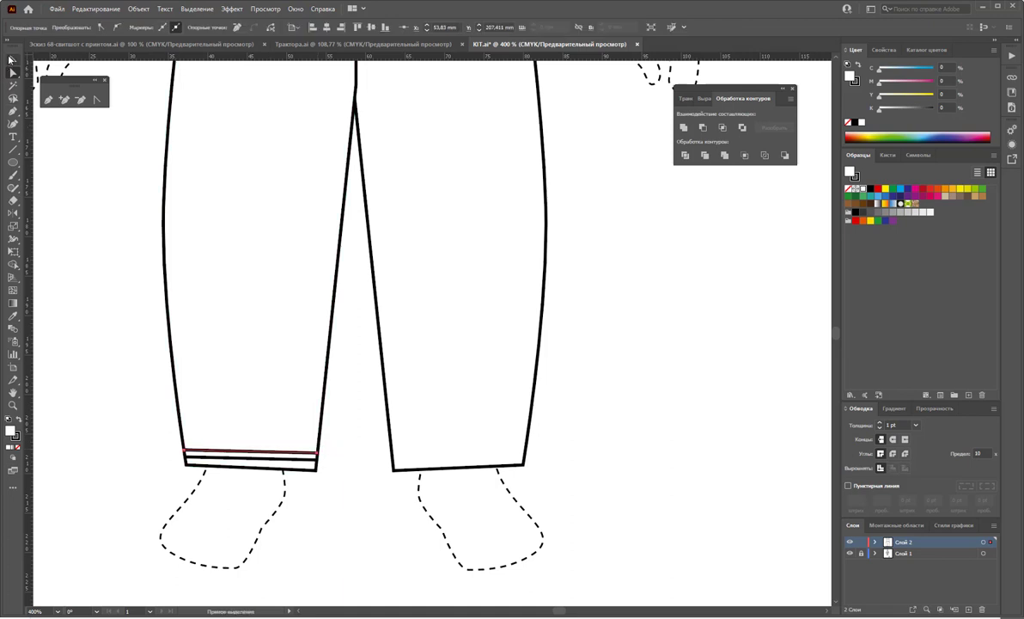
pyautogui.click(10, 59)
pyautogui.click(291, 462)
pyautogui.keyDown('shift'); pyautogui.click(288, 454); pyautogui.keyUp('shift')
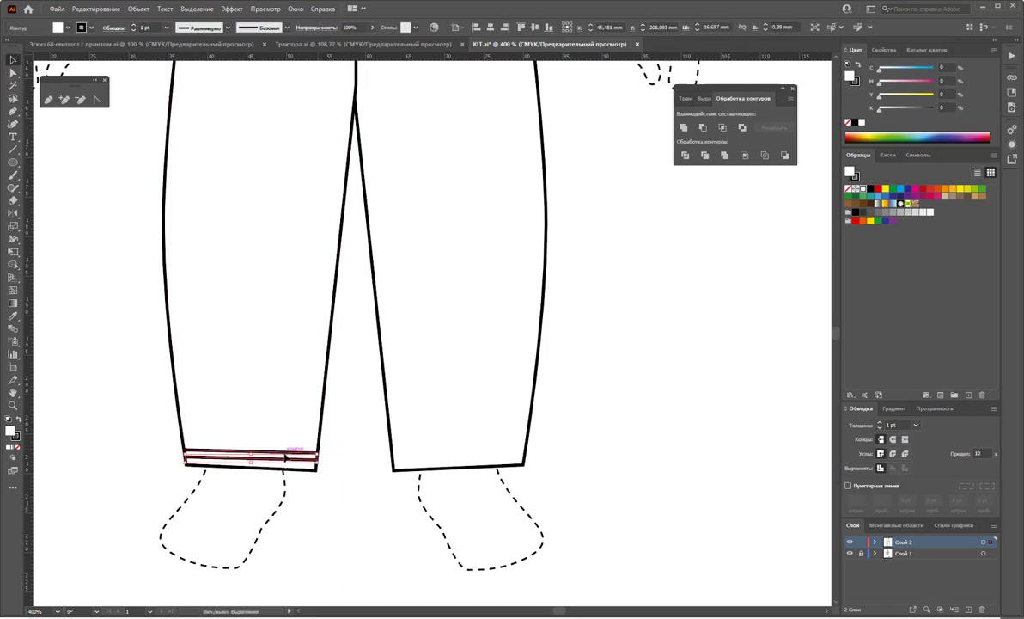
pyautogui.click(13, 213)
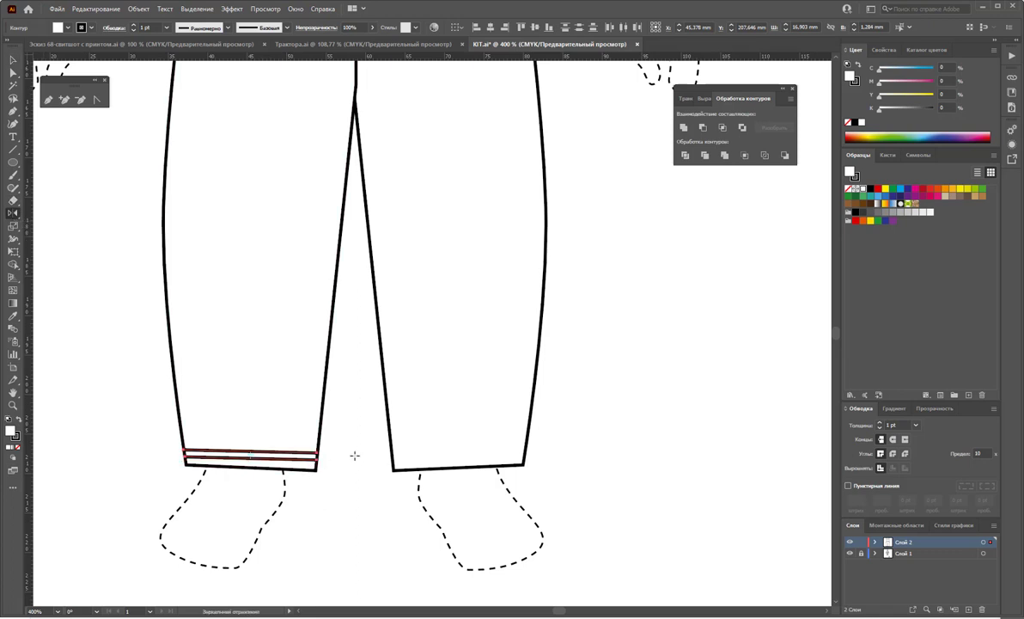
pyautogui.moveTo(313, 453); pyautogui.dragTo(490, 449)
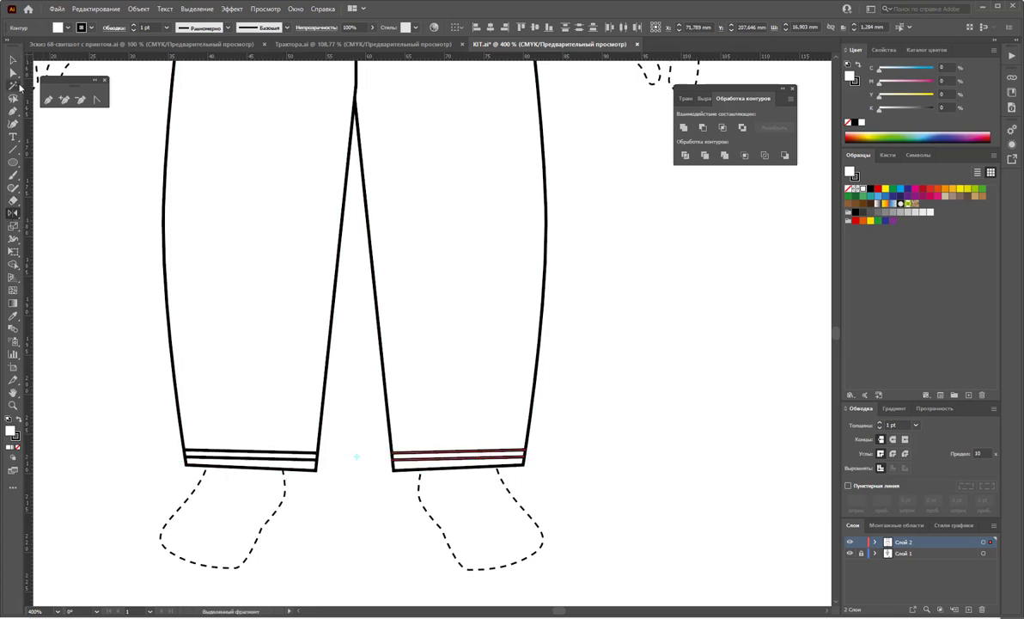
pyautogui.click(12, 60)
pyautogui.click(602, 306)
# Draw two stitch lines inside the left shoulder strap's edges, from shoulder to bib
pyautogui.scroll(10, 575, 292)
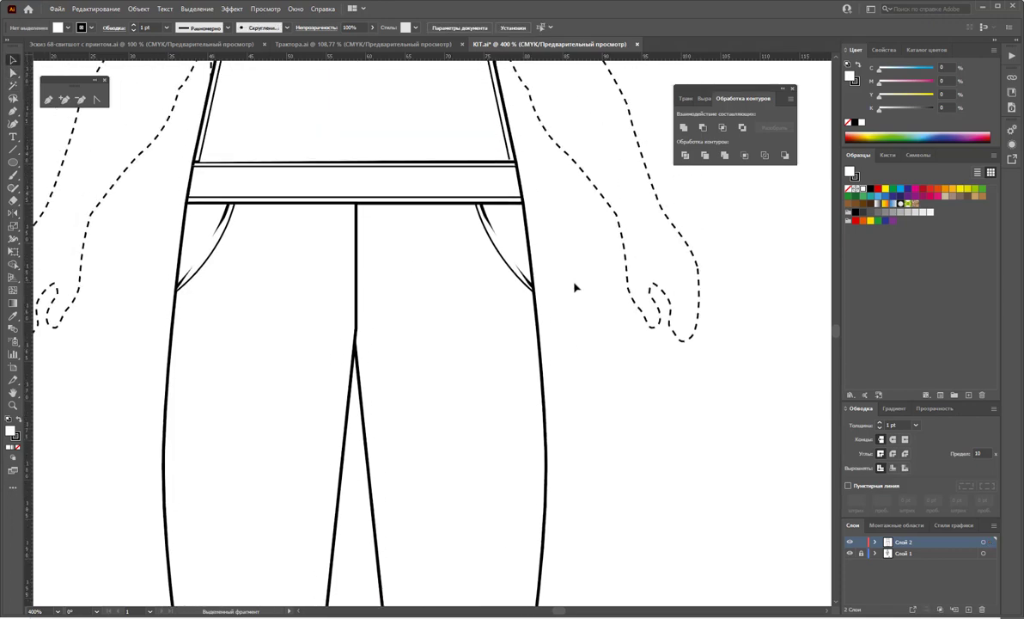
pyautogui.scroll(5, 569, 286)
pyautogui.scroll(1, 499, 255)
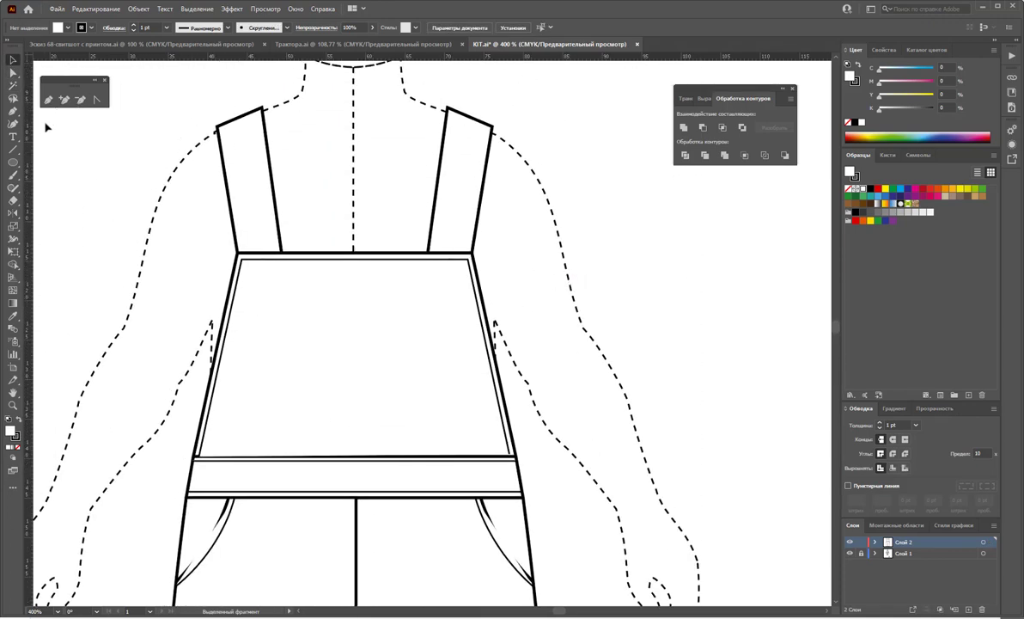
pyautogui.click(48, 99)
pyautogui.click(218, 127)
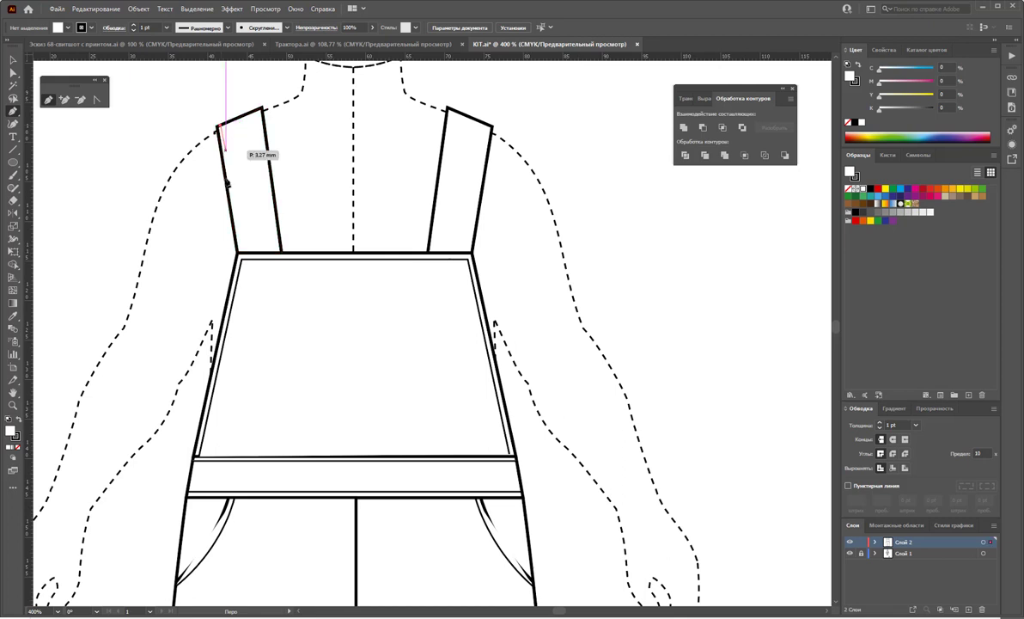
pyautogui.click(238, 252)
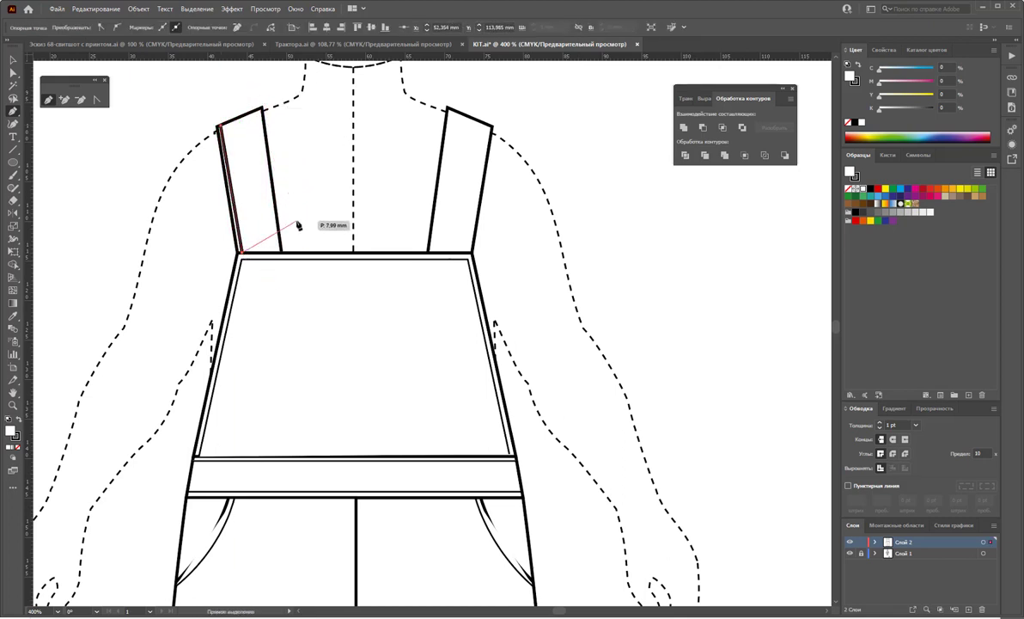
pyautogui.press('Escape')
pyautogui.click(261, 107)
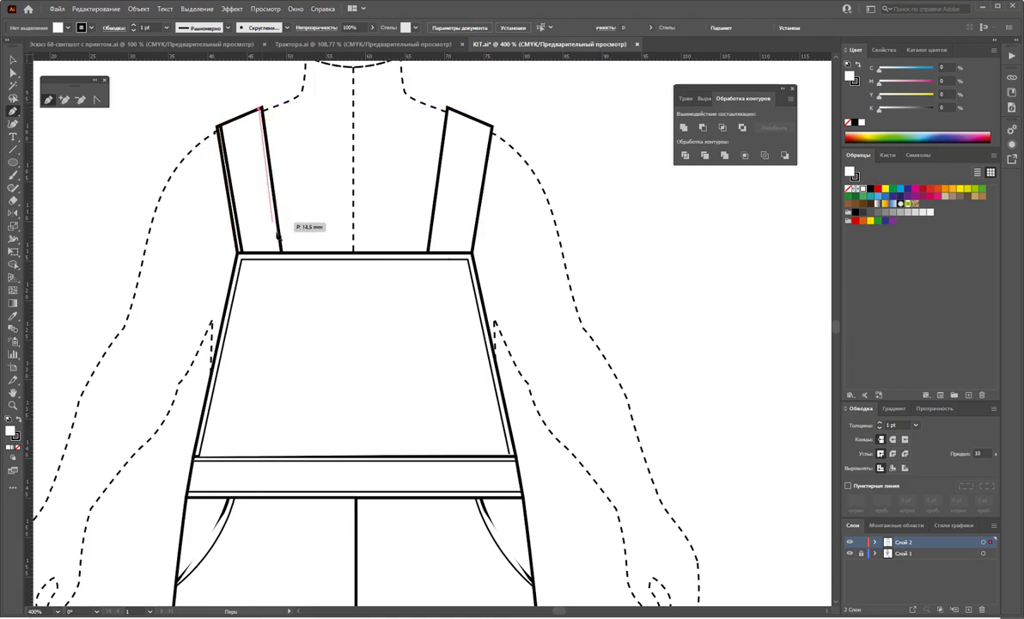
pyautogui.click(281, 252)
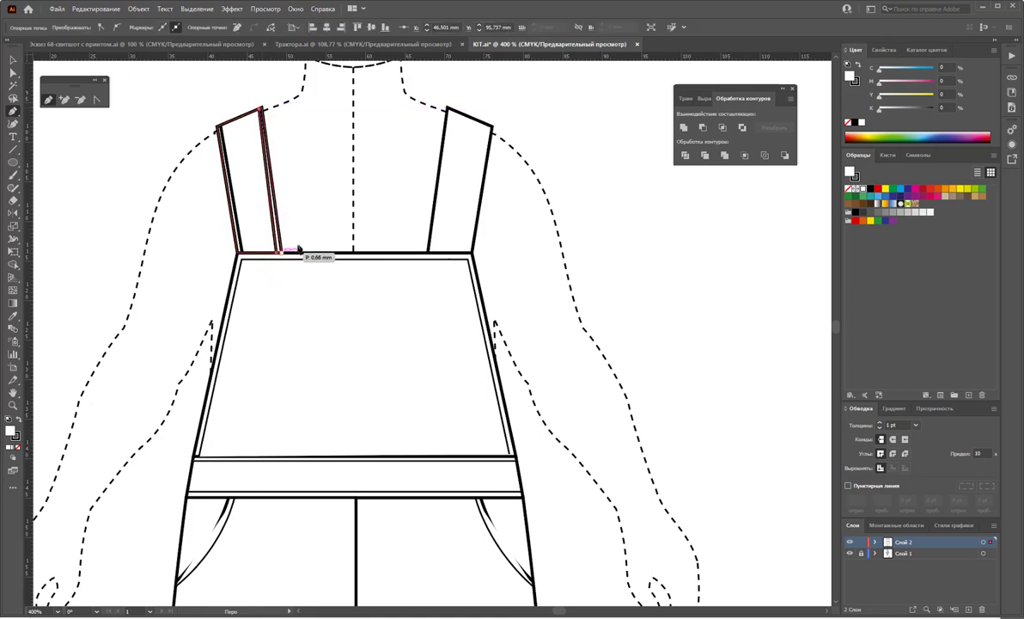
pyautogui.press('Escape')
# Draw two stitch lines along the right shoulder strap's edges, from shoulder to bib
pyautogui.click(448, 109)
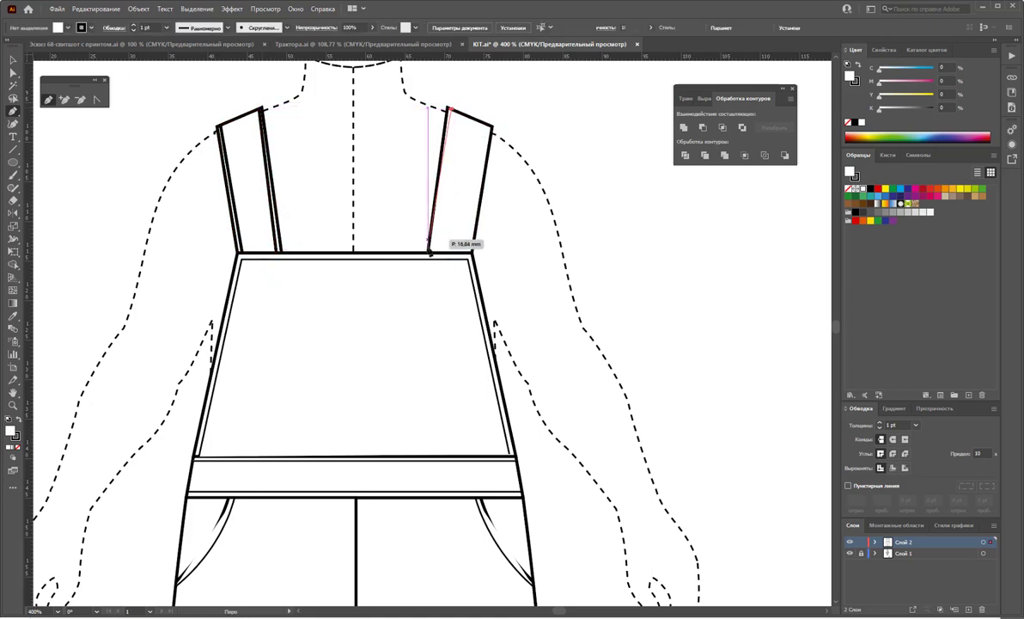
pyautogui.click(431, 252)
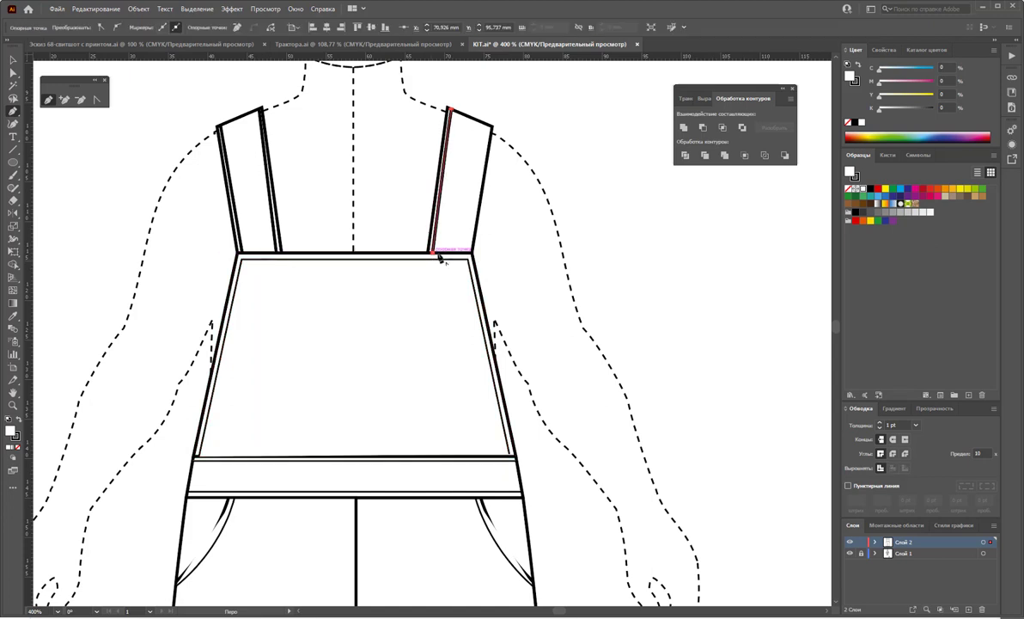
pyautogui.press('Escape')
pyautogui.click(488, 128)
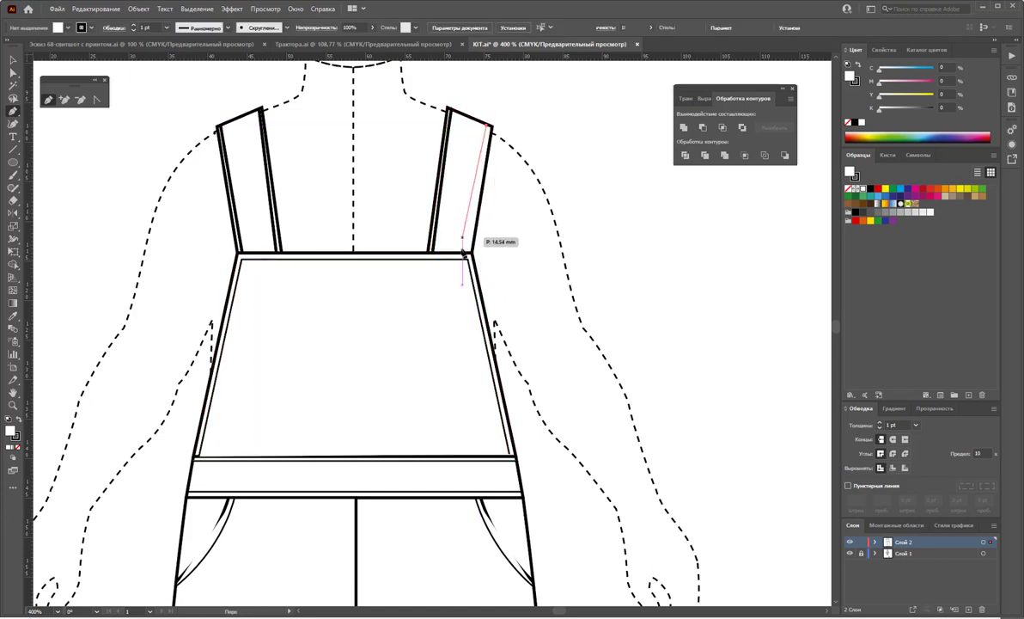
pyautogui.click(468, 255)
pyautogui.click(469, 257)
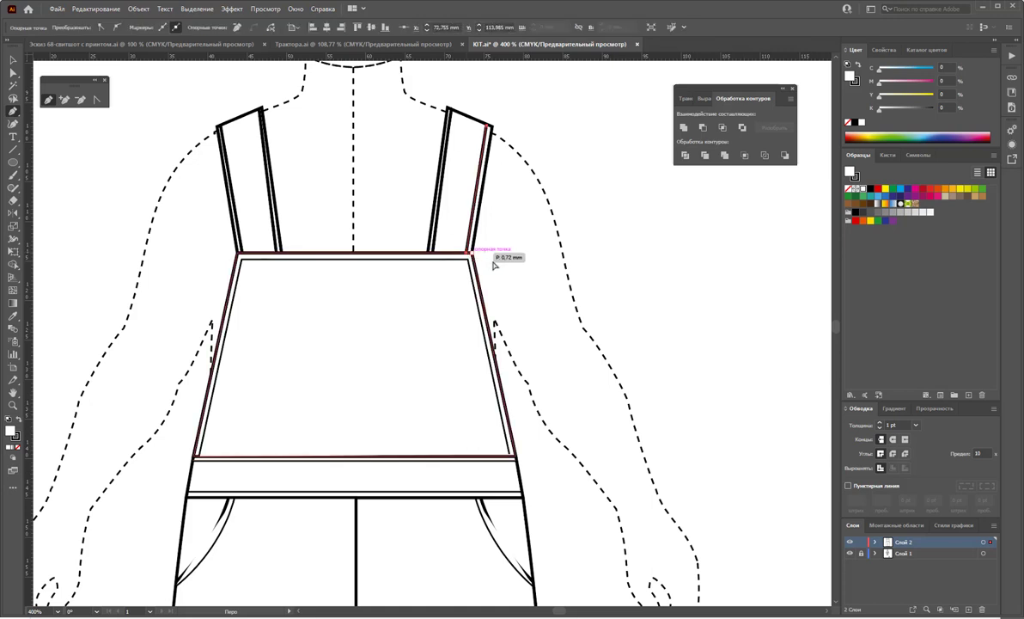
pyautogui.keyDown('ctrl'); pyautogui.click(486, 257); pyautogui.keyUp('ctrl')
pyautogui.click(12, 60)
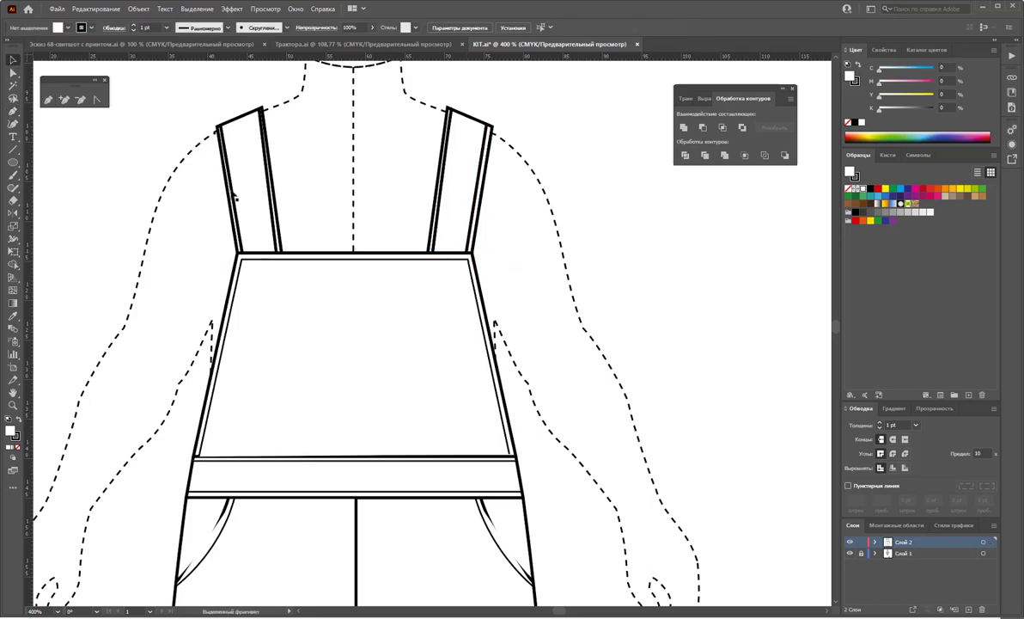
# Shift-select the strap, bib, waistband and pocket seam lines
pyautogui.click(222, 194)
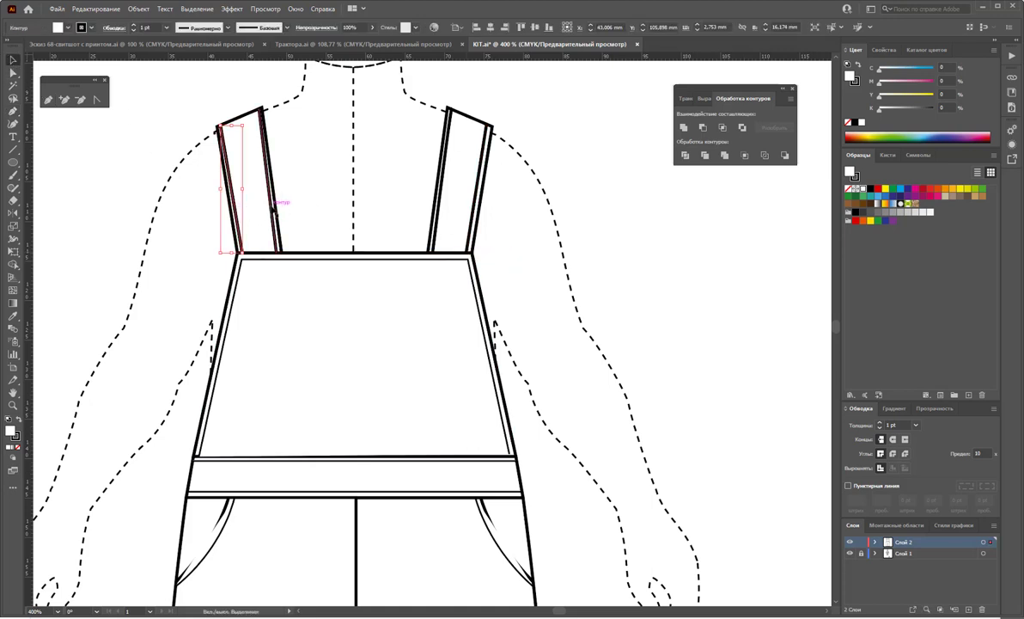
pyautogui.keyDown('shift'); pyautogui.click(279, 220); pyautogui.keyUp('shift')
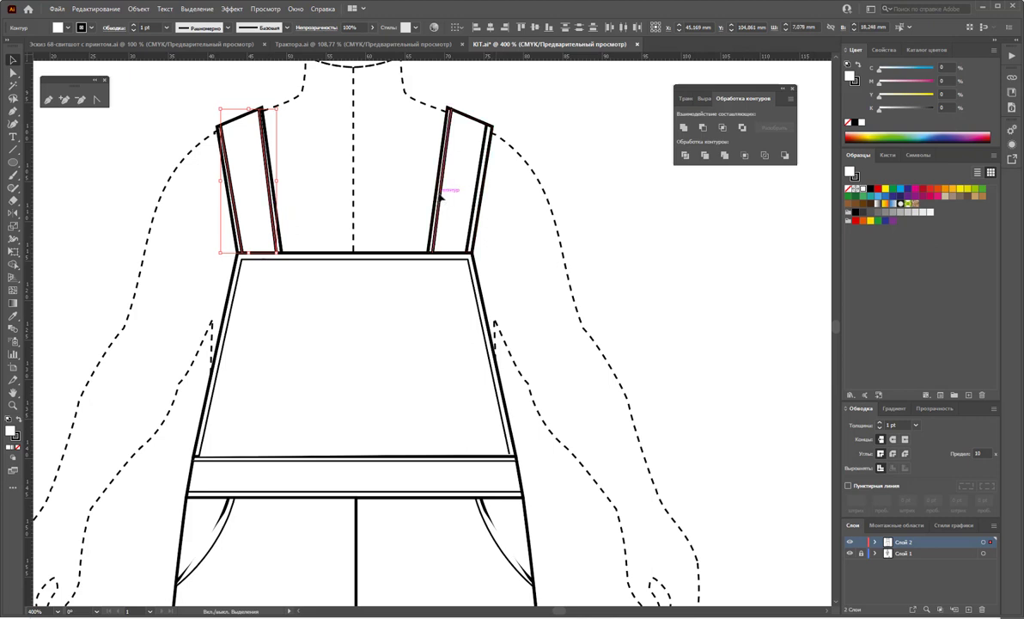
pyautogui.keyDown('shift'); pyautogui.click(442, 196); pyautogui.keyUp('shift')
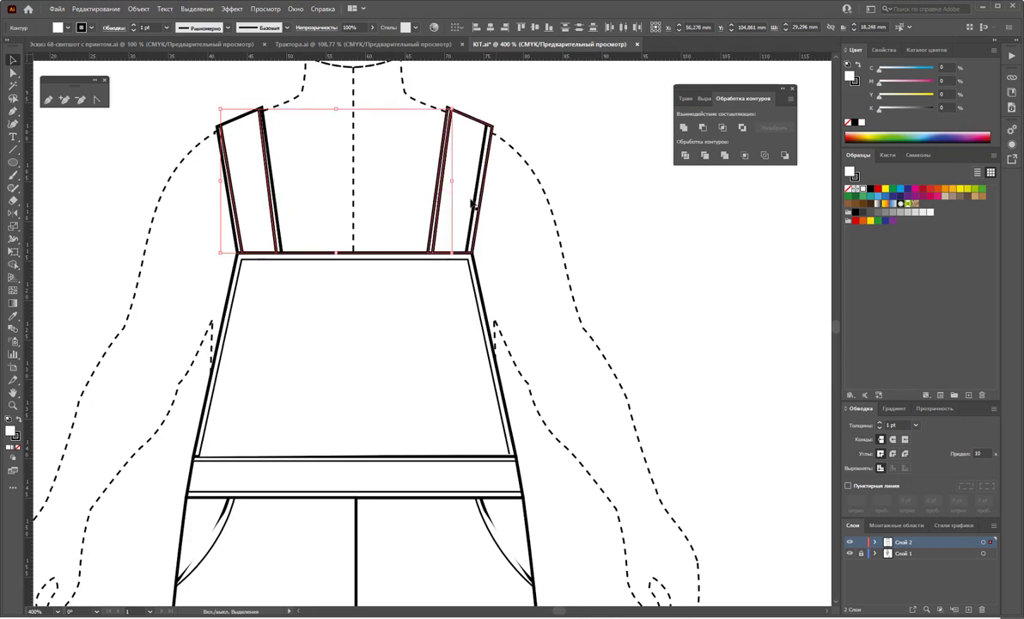
pyautogui.keyDown('shift'); pyautogui.click(436, 259); pyautogui.keyUp('shift')
pyautogui.scroll(-2, 419, 237)
pyautogui.scroll(-2, 419, 234)
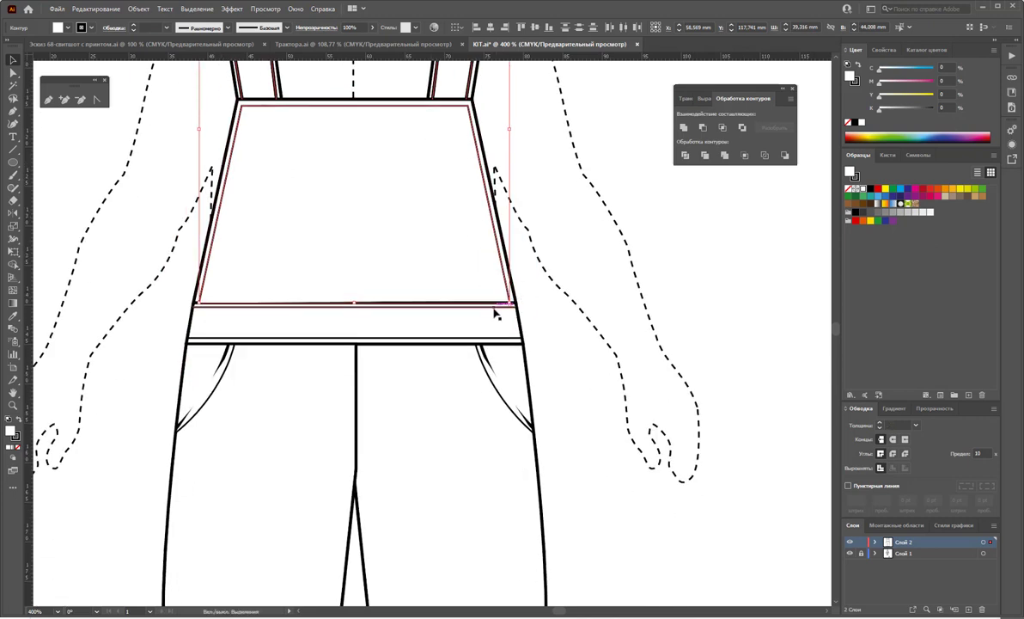
pyautogui.keyDown('shift'); pyautogui.click(473, 331); pyautogui.keyUp('shift')
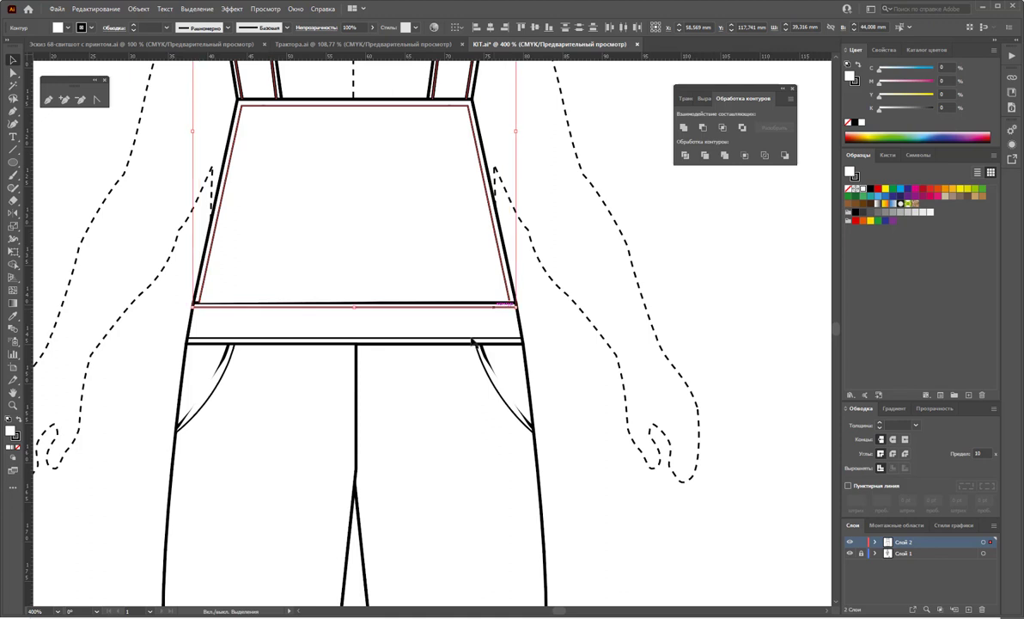
pyautogui.keyDown('shift'); pyautogui.click(479, 350); pyautogui.keyUp('shift')
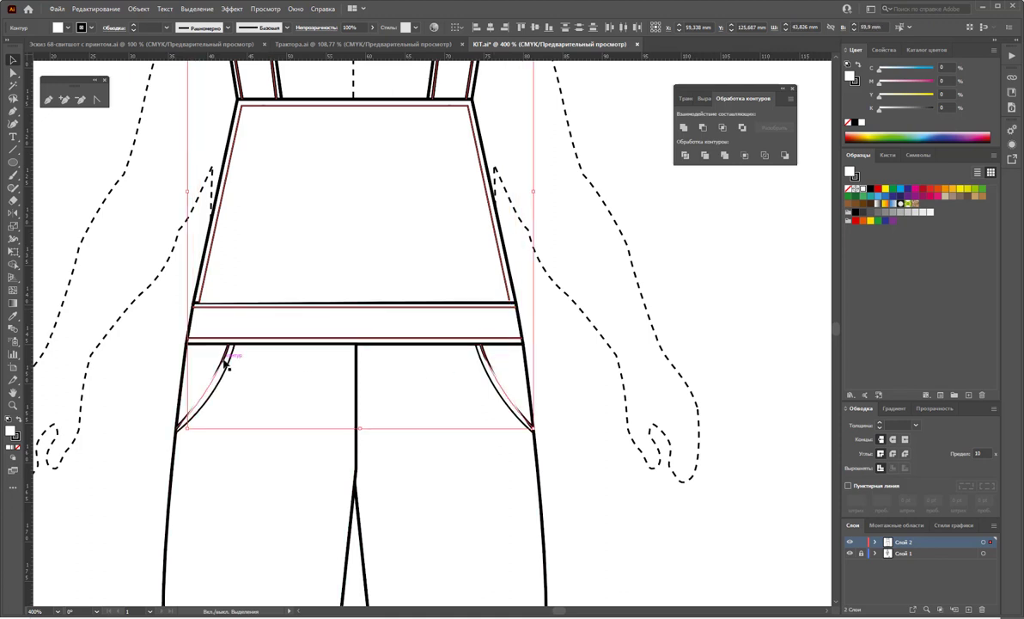
pyautogui.keyDown('shift'); pyautogui.click(224, 357); pyautogui.keyUp('shift')
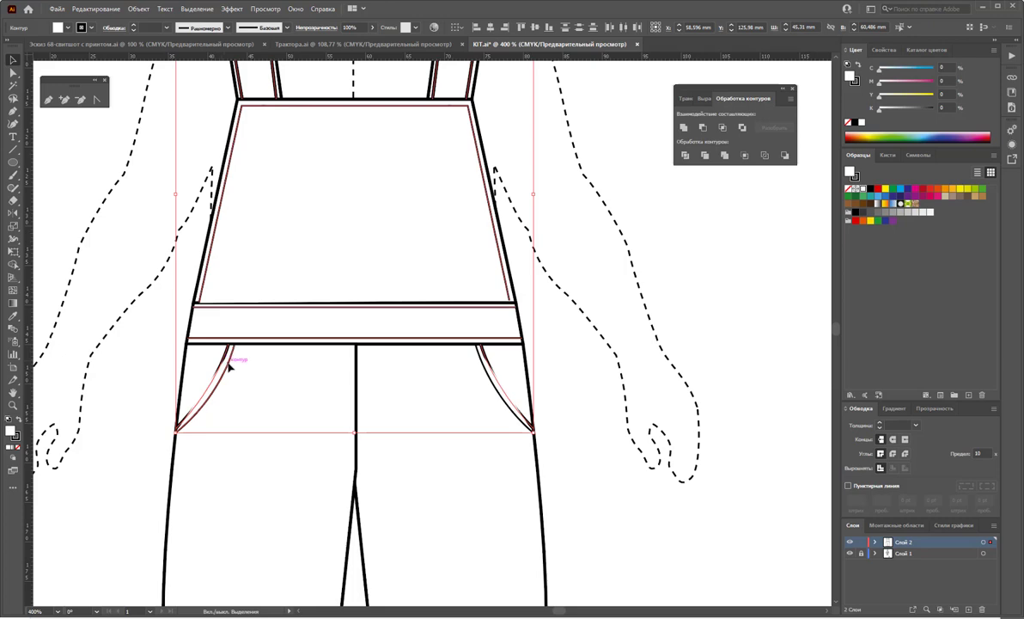
# Add both cuff stripes to the selection and zoom out to the whole figure
pyautogui.scroll(-4, 340, 283)
pyautogui.scroll(-2, 344, 228)
pyautogui.scroll(-3, 344, 240)
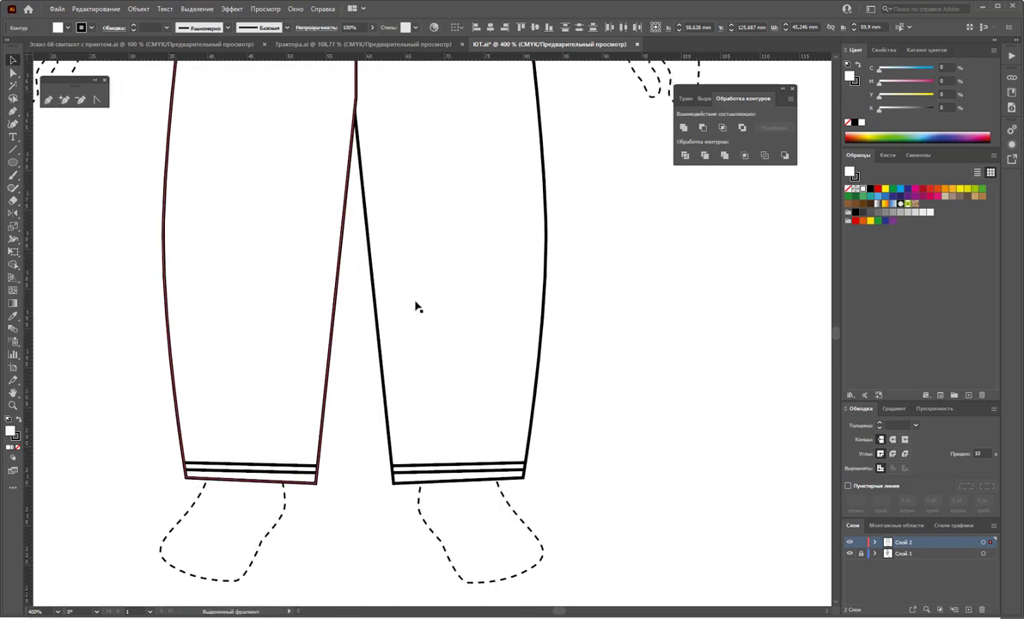
pyautogui.keyDown('shift'); pyautogui.click(285, 474); pyautogui.keyUp('shift')
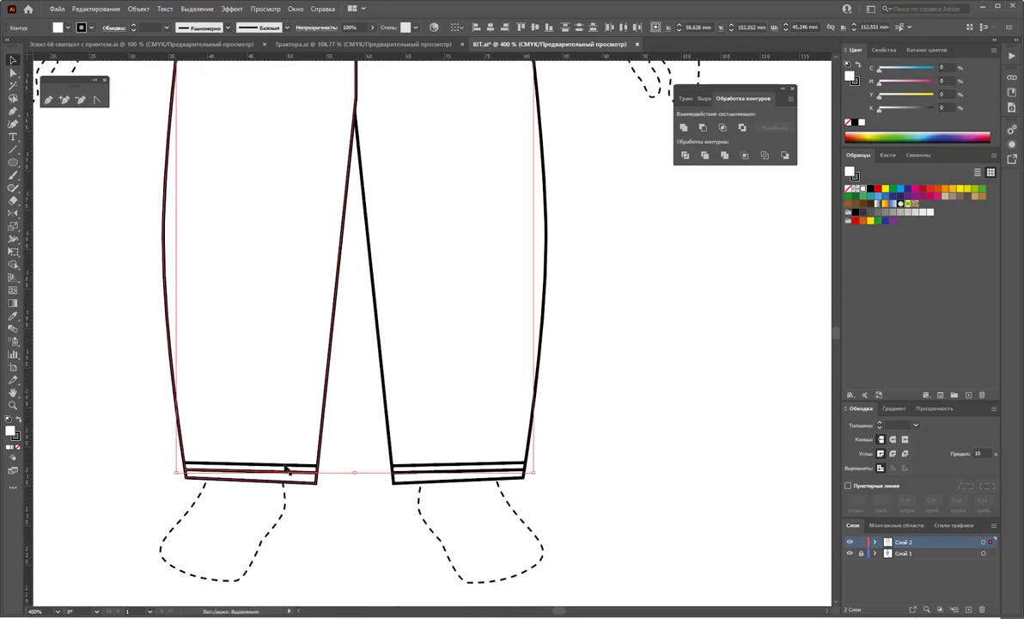
pyautogui.keyDown('shift'); pyautogui.click(414, 472); pyautogui.keyUp('shift')
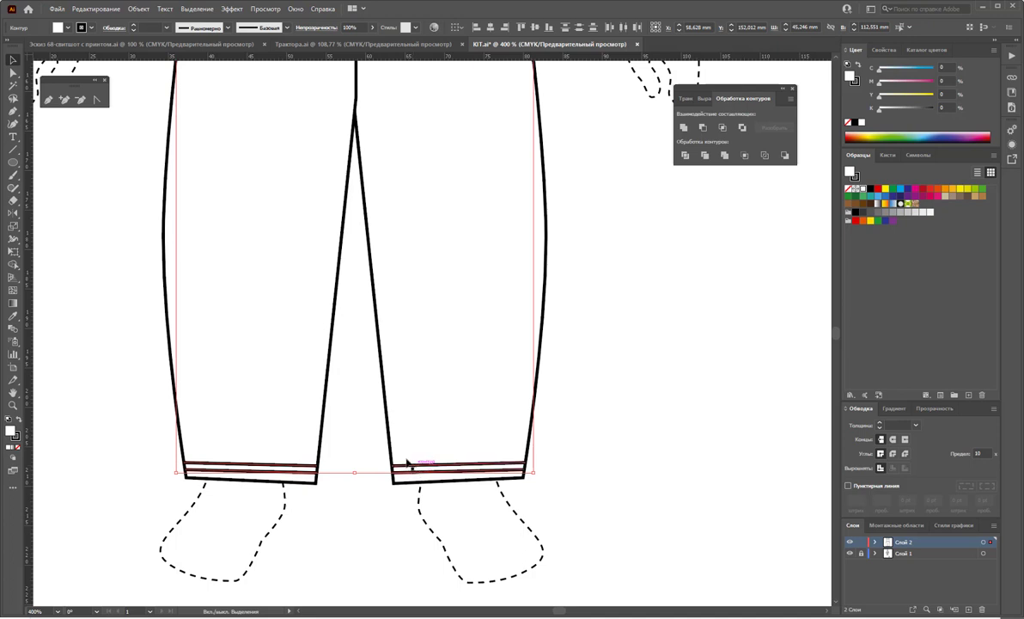
pyautogui.press('z')
pyautogui.keyDown('alt'); pyautogui.click(382, 279); pyautogui.keyUp('alt')
pyautogui.keyDown('alt'); pyautogui.click(382, 179); pyautogui.keyUp('alt')
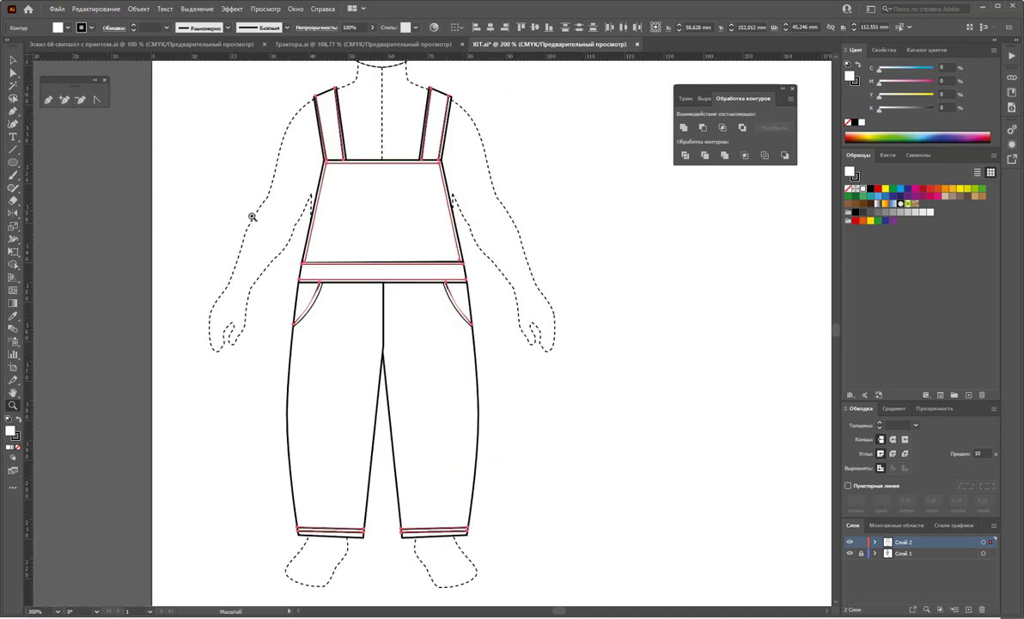
# Group the seam lines, remove their fill, and make them 0.5 pt dashed strokes
pyautogui.scroll(1, 251, 217)
pyautogui.press('v')
pyautogui.hotkey('ctrl', 'a')
pyautogui.rightClick(342, 215)
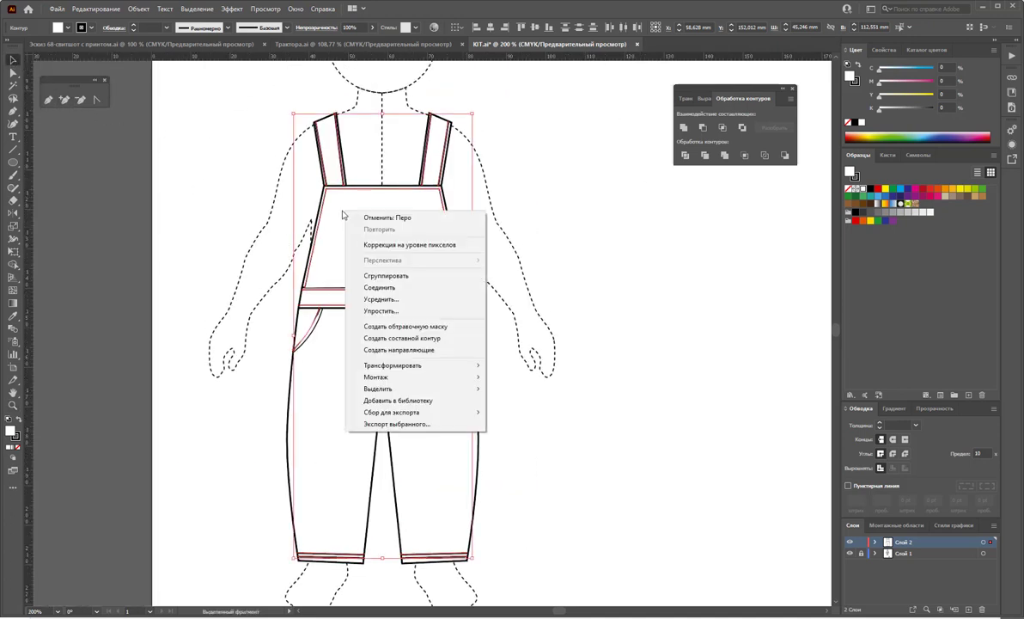
pyautogui.click(378, 275)
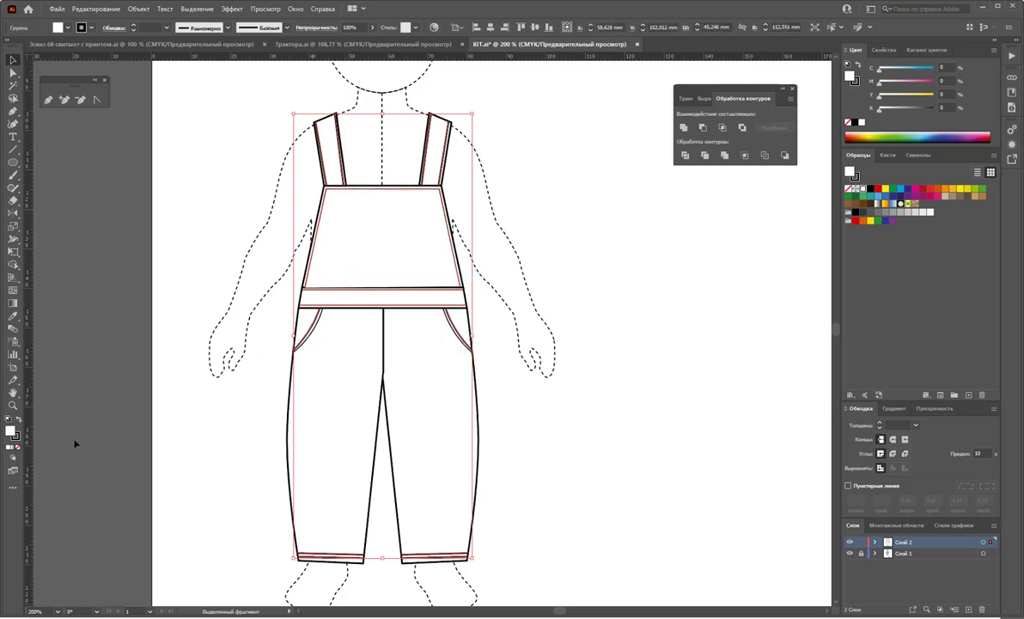
pyautogui.click(18, 446)
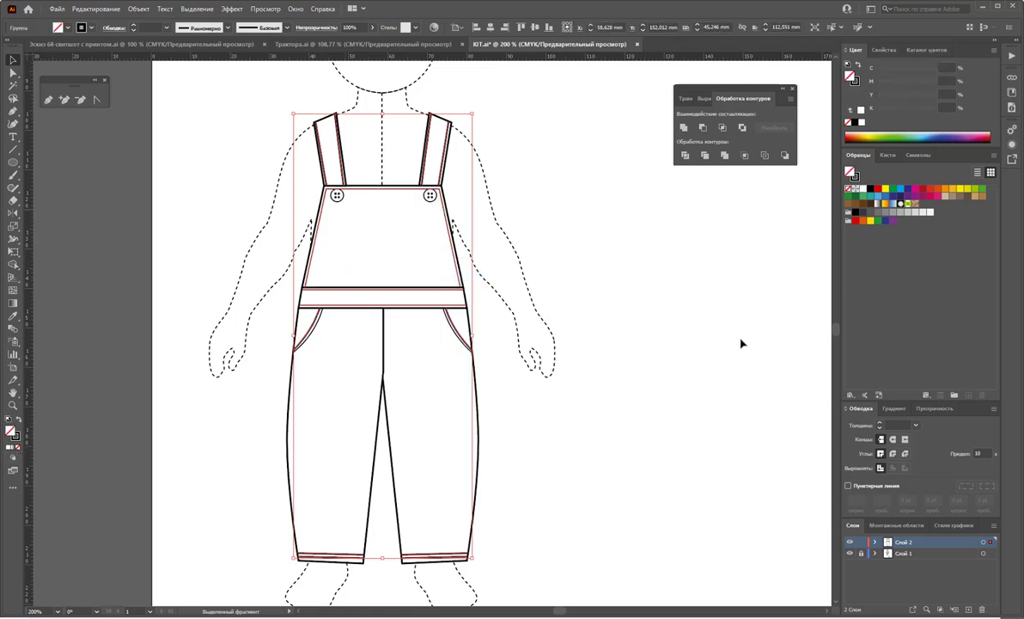
pyautogui.click(848, 486)
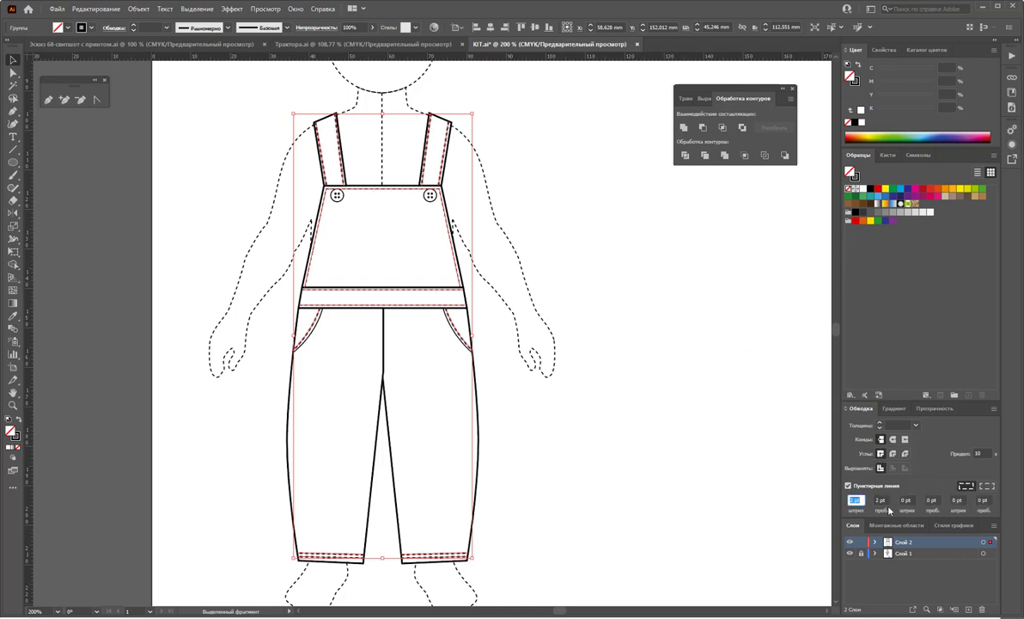
pyautogui.click(916, 425)
pyautogui.click(932, 179)
pyautogui.click(721, 313)
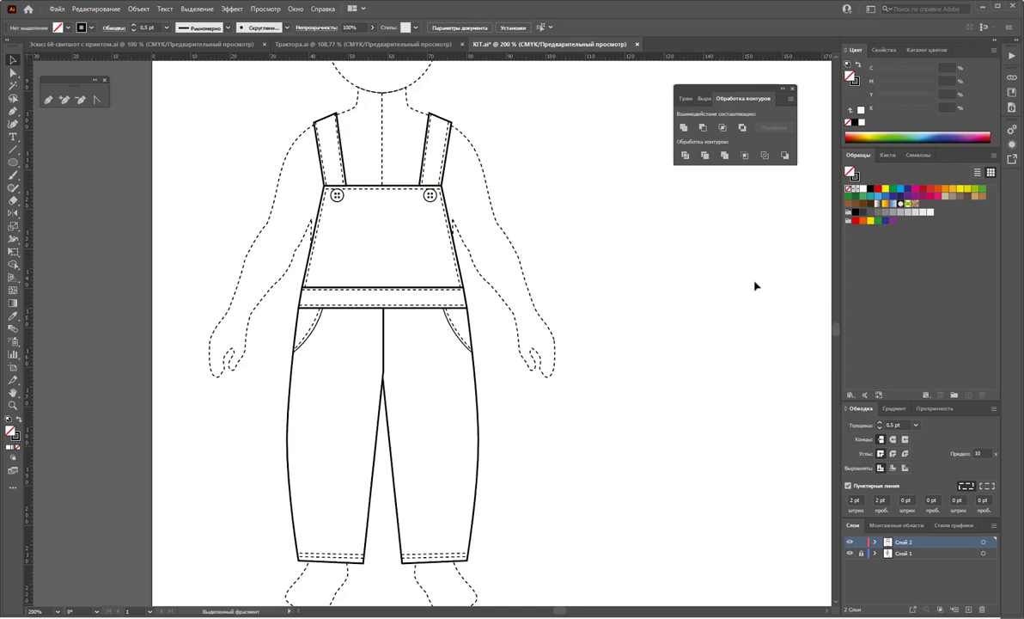
pyautogui.click(48, 100)
# Draw a closed five-point pocket with a pointed bottom on the bib
pyautogui.click(349, 216)
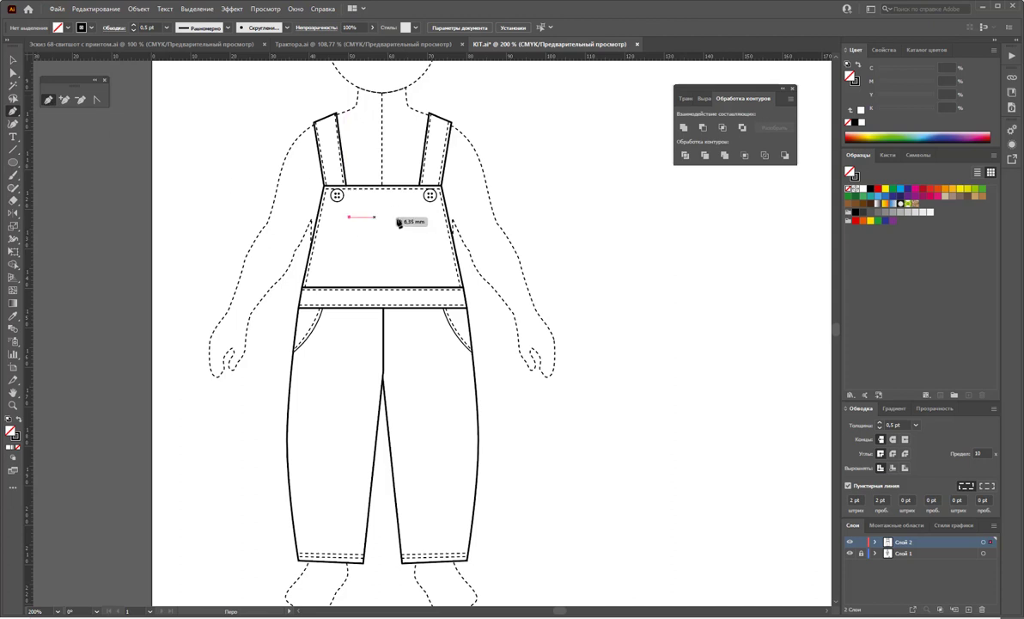
pyautogui.click(420, 216)
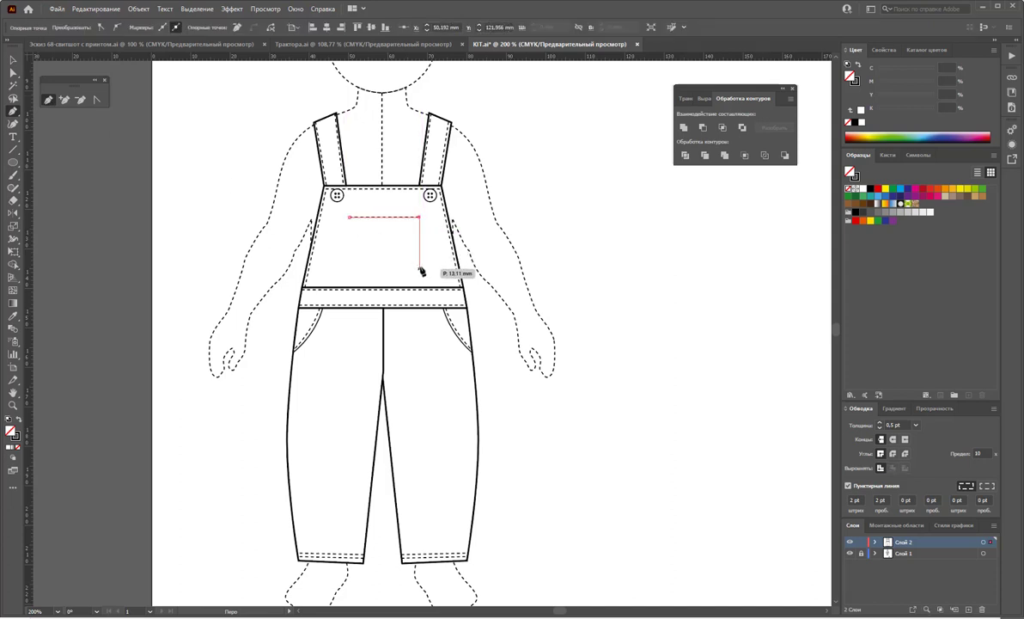
pyautogui.click(419, 262)
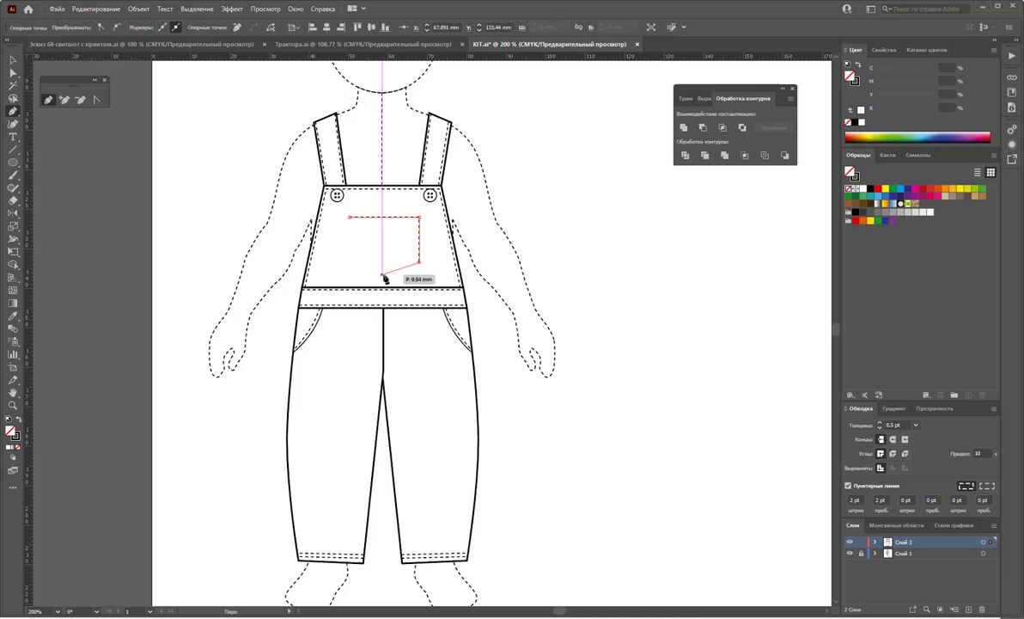
pyautogui.click(384, 273)
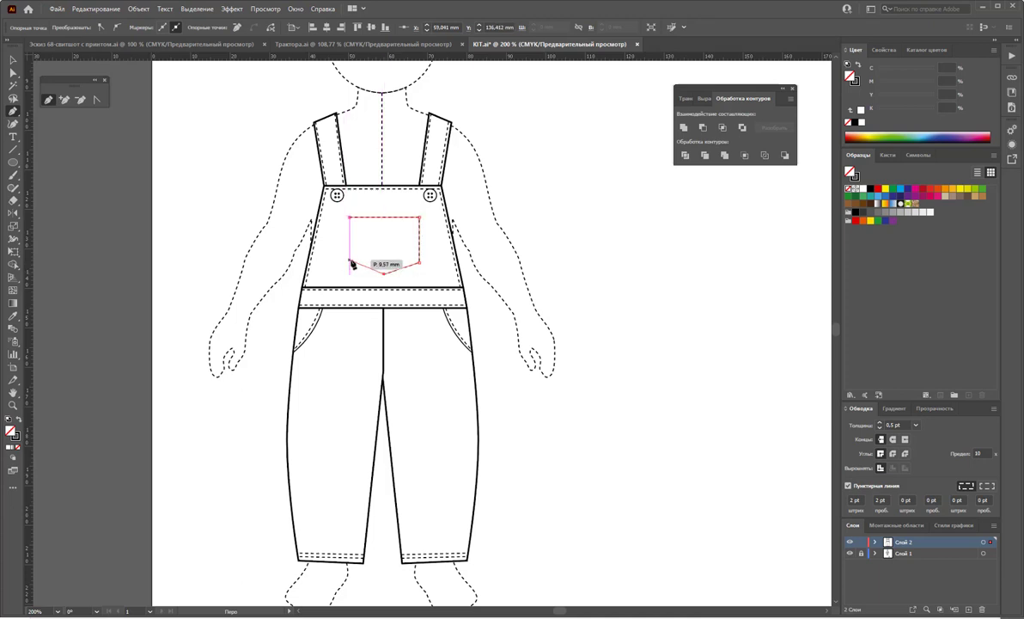
pyautogui.click(349, 259)
pyautogui.click(349, 217)
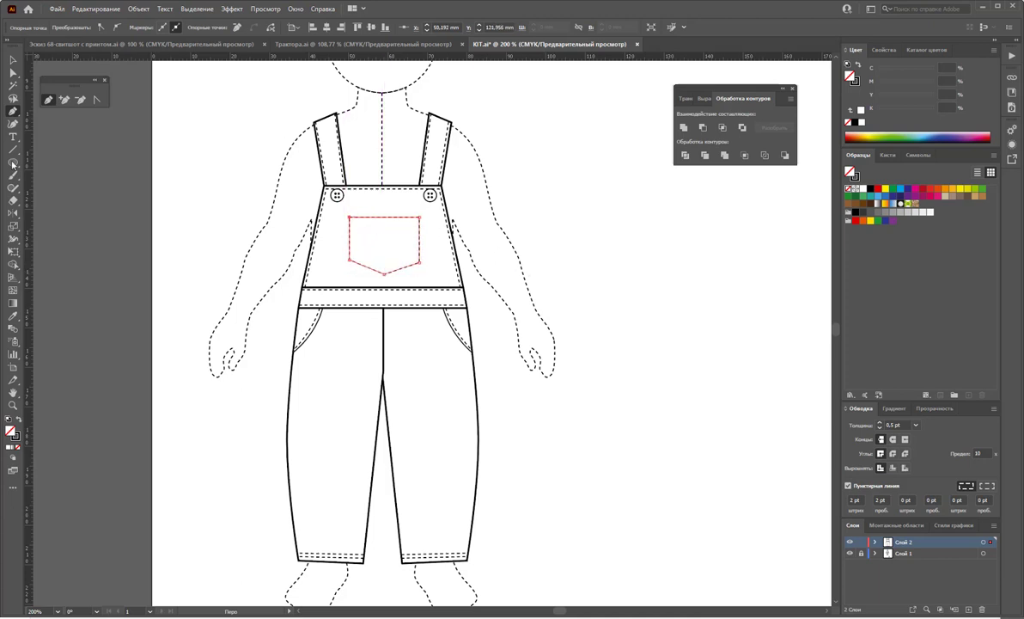
# Make the pocket outline solid with a 0.75 pt stroke weight
pyautogui.click(13, 59)
pyautogui.click(622, 216)
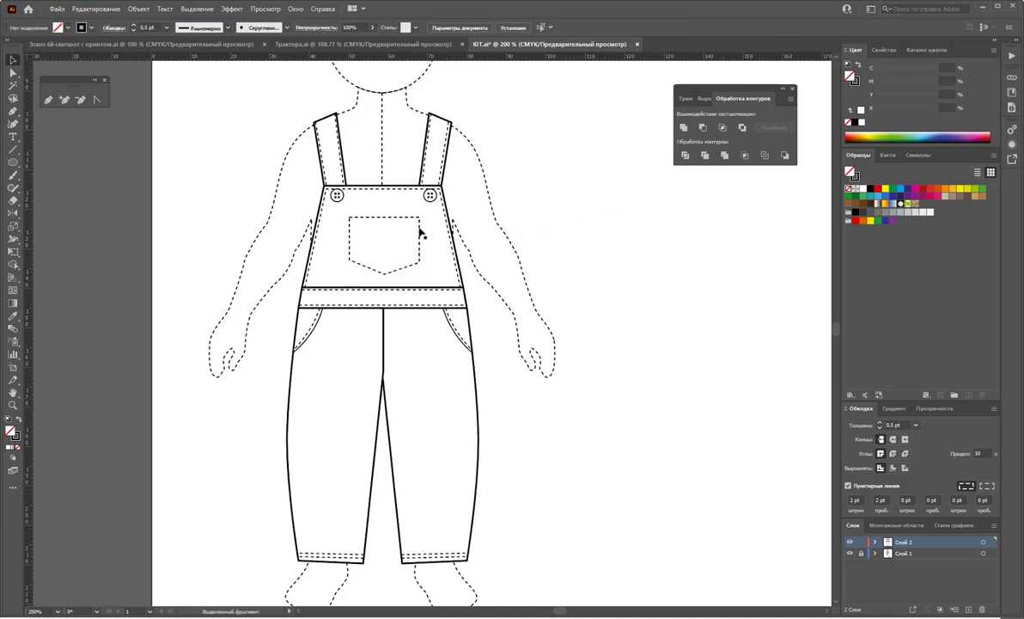
pyautogui.click(418, 228)
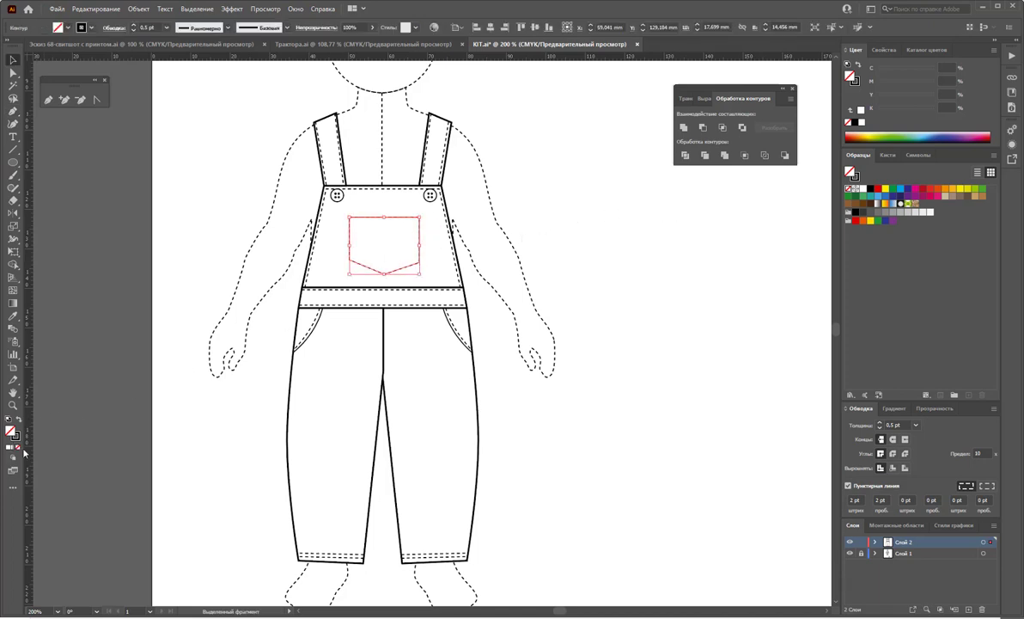
pyautogui.click(848, 485)
pyautogui.click(667, 451)
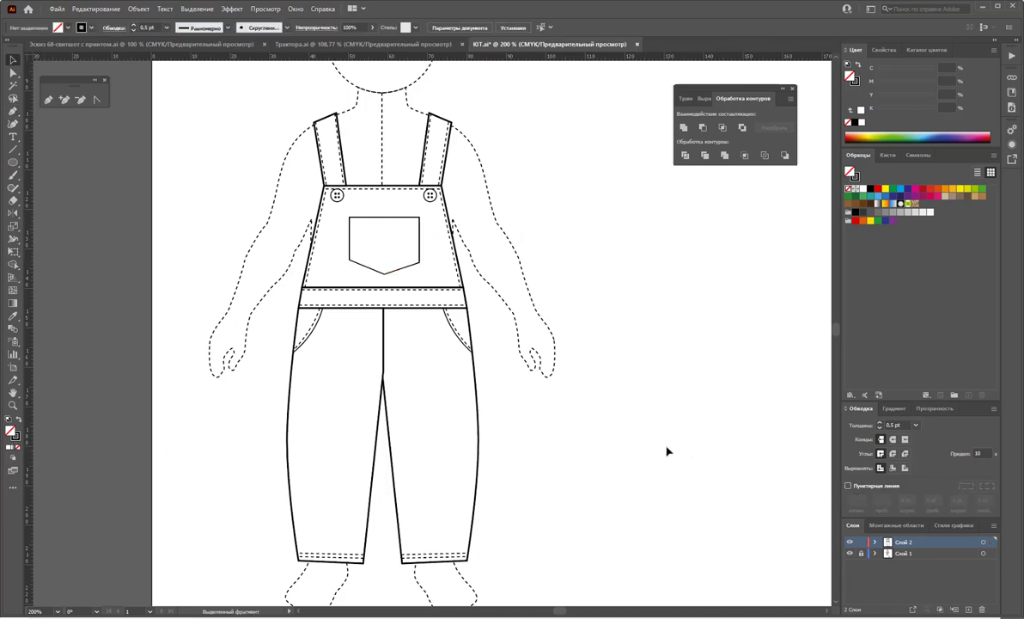
pyautogui.click(404, 254)
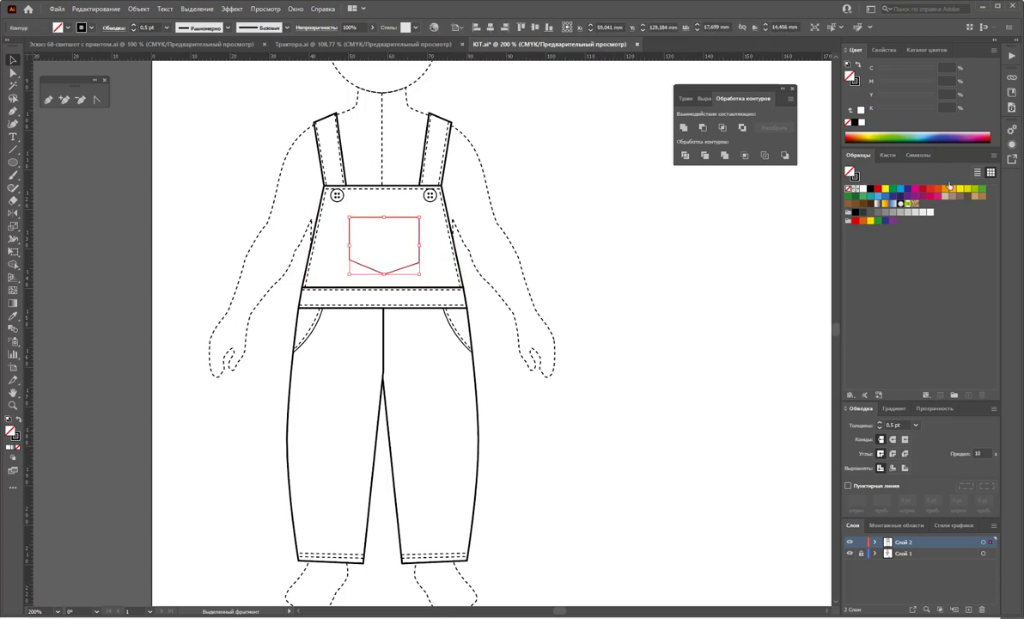
pyautogui.click(915, 425)
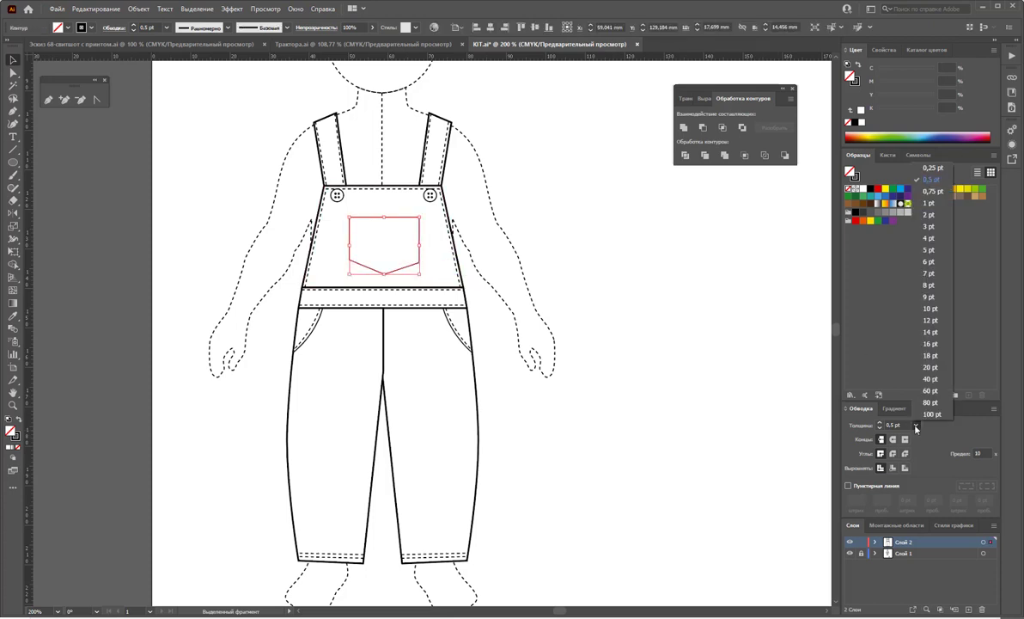
pyautogui.click(932, 191)
pyautogui.click(684, 342)
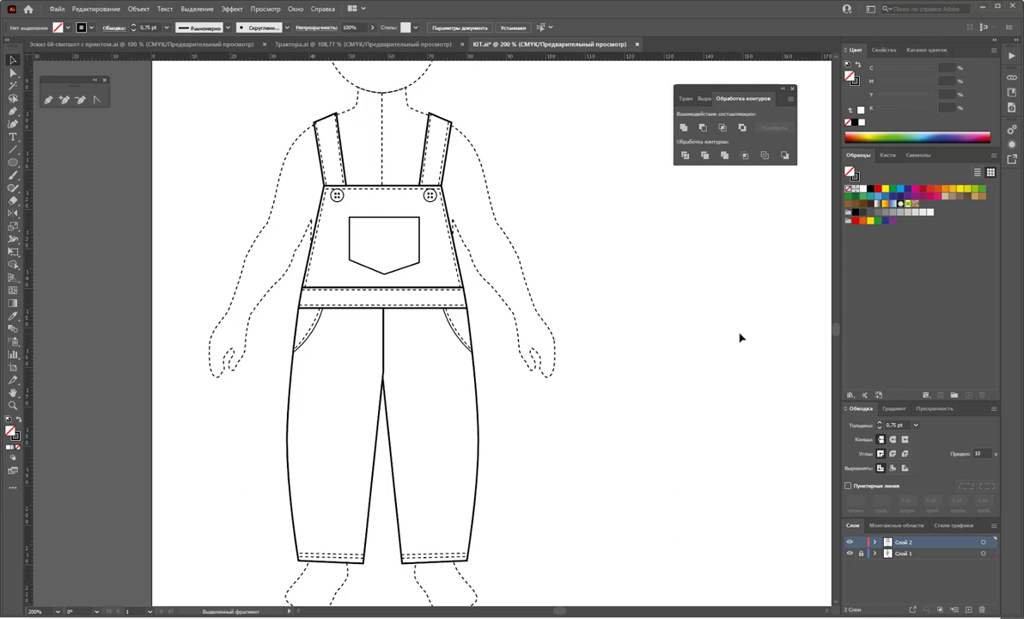
# Inside the seam group, make both hip pocket curves solid 1 pt strokes
pyautogui.click(462, 341)
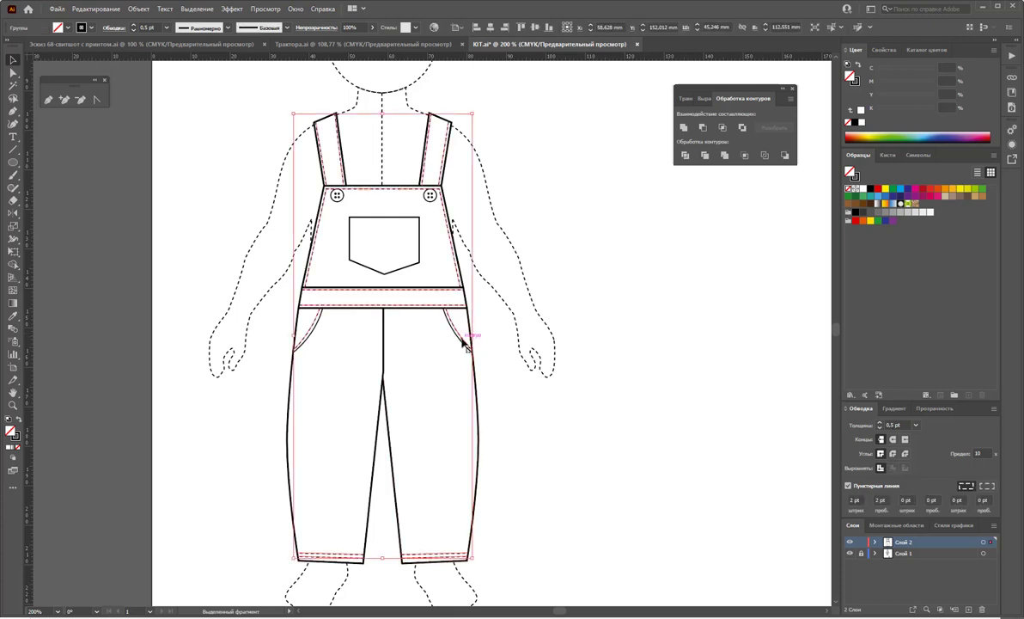
pyautogui.doubleClick(462, 341)
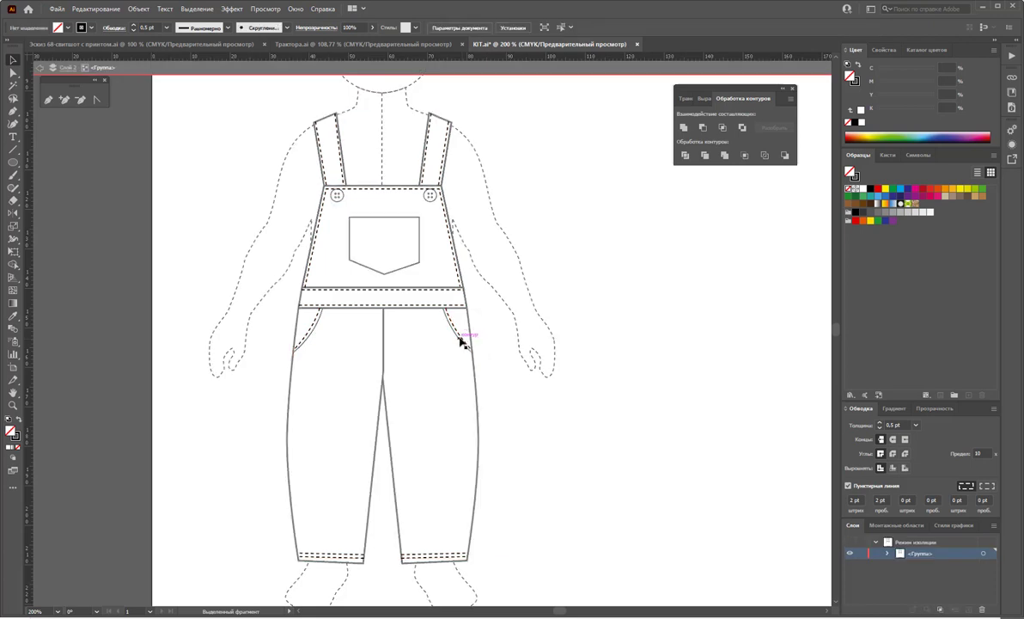
pyautogui.click(459, 340)
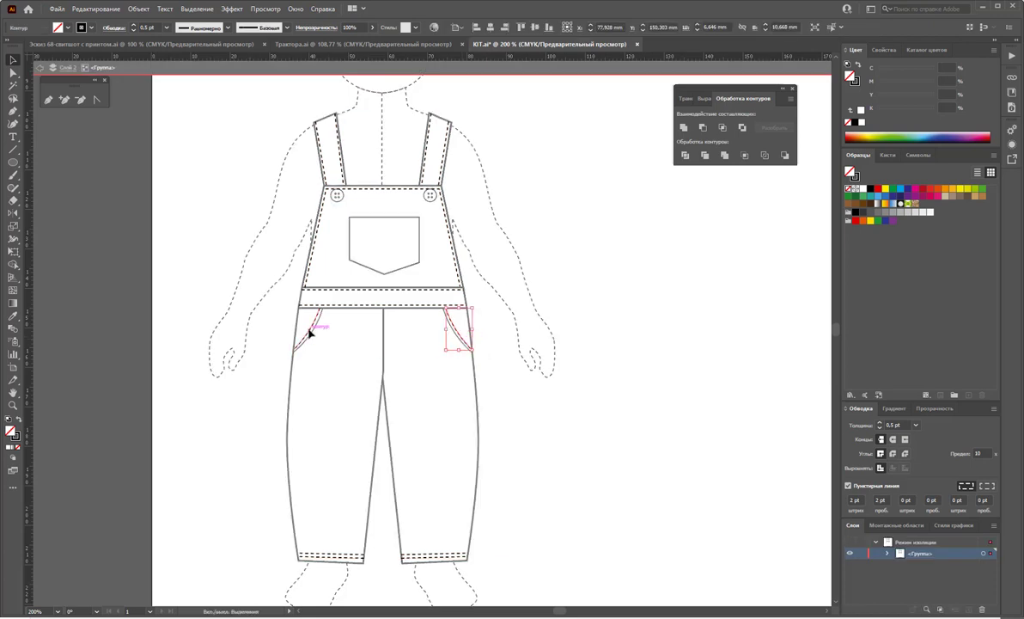
pyautogui.keyDown('shift'); pyautogui.click(309, 338); pyautogui.keyUp('shift')
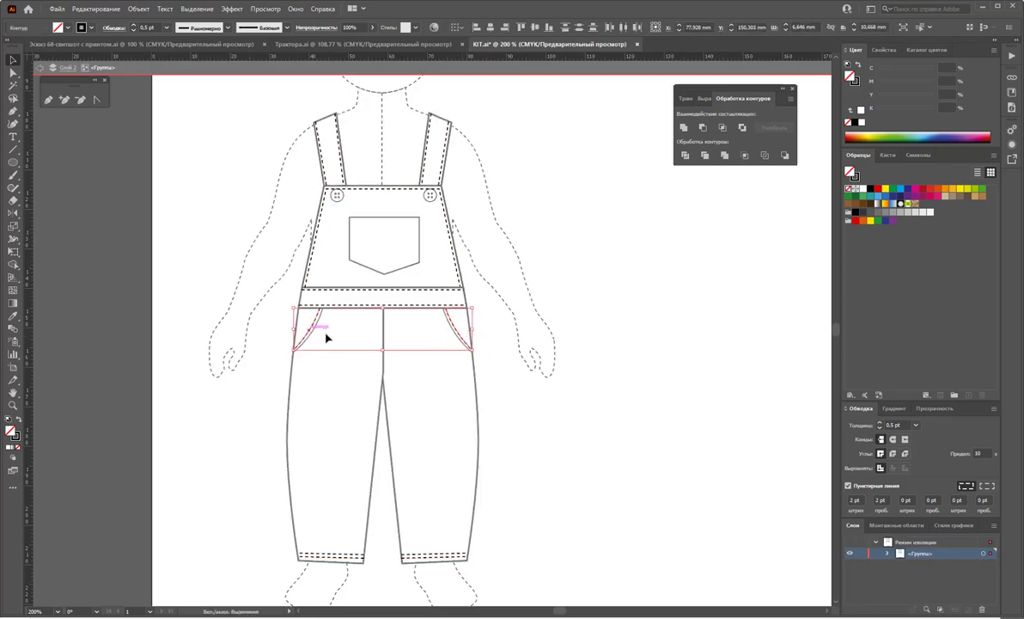
pyautogui.click(848, 486)
pyautogui.click(916, 425)
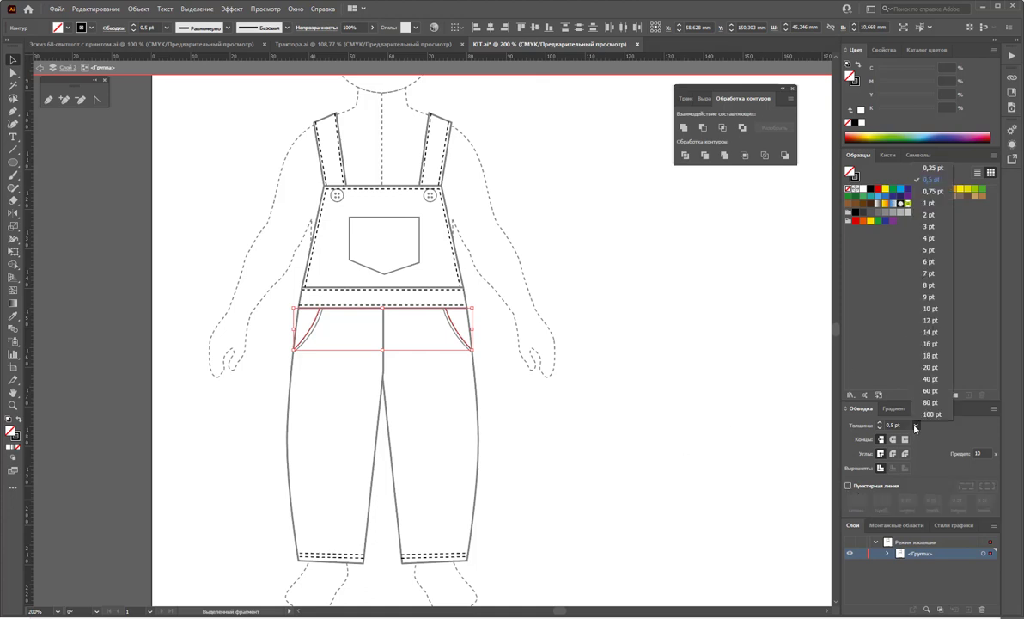
pyautogui.click(929, 206)
pyautogui.doubleClick(654, 379)
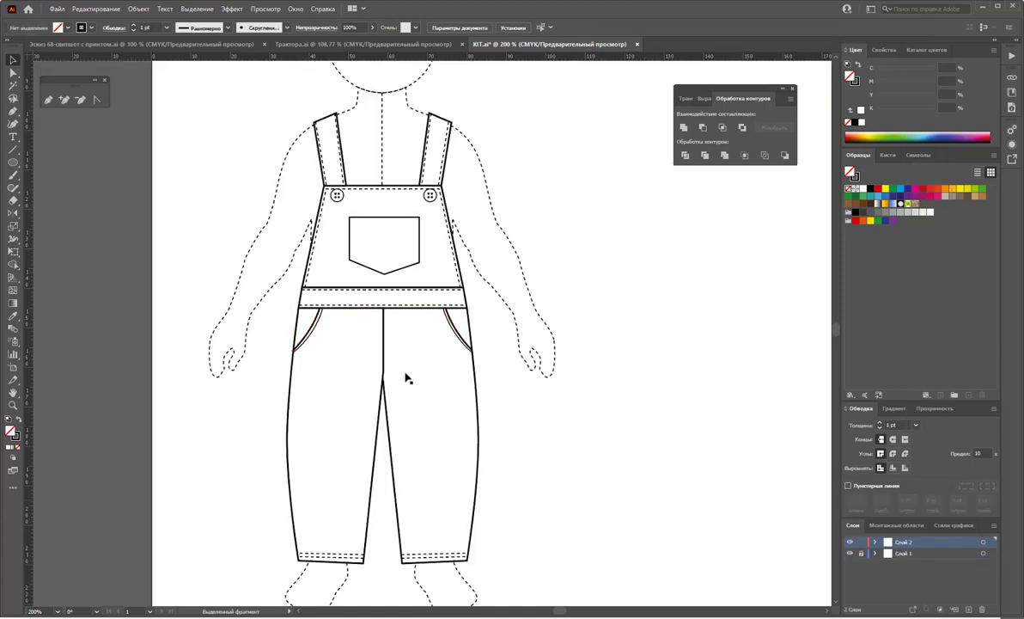
# Eyedropper the dashed waistband stitch style onto both front pocket curves
pyautogui.click(453, 331)
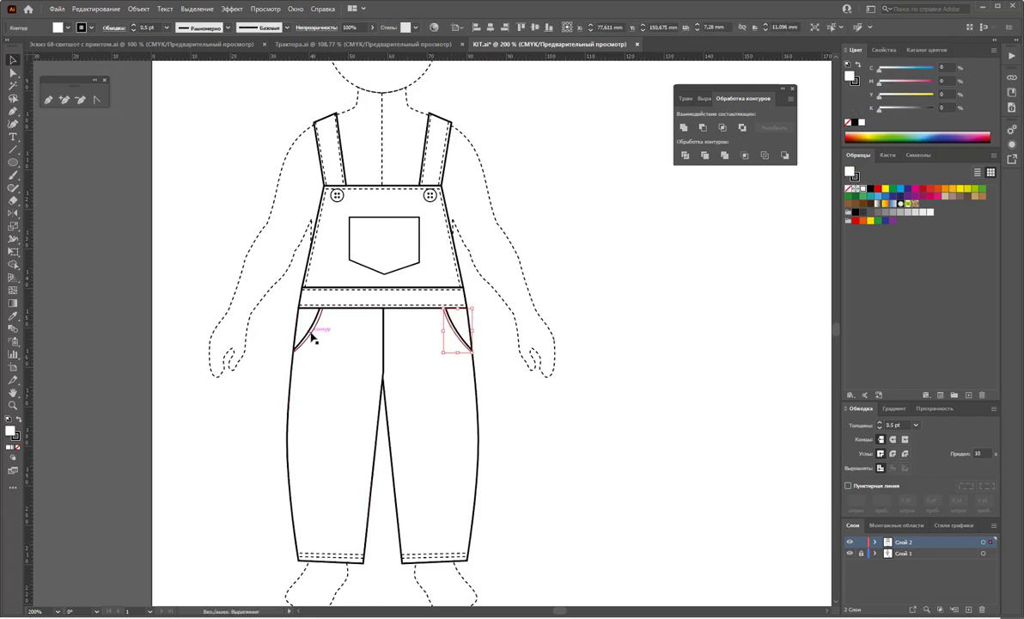
pyautogui.keyDown('shift'); pyautogui.click(312, 328); pyautogui.keyUp('shift')
pyautogui.click(14, 318)
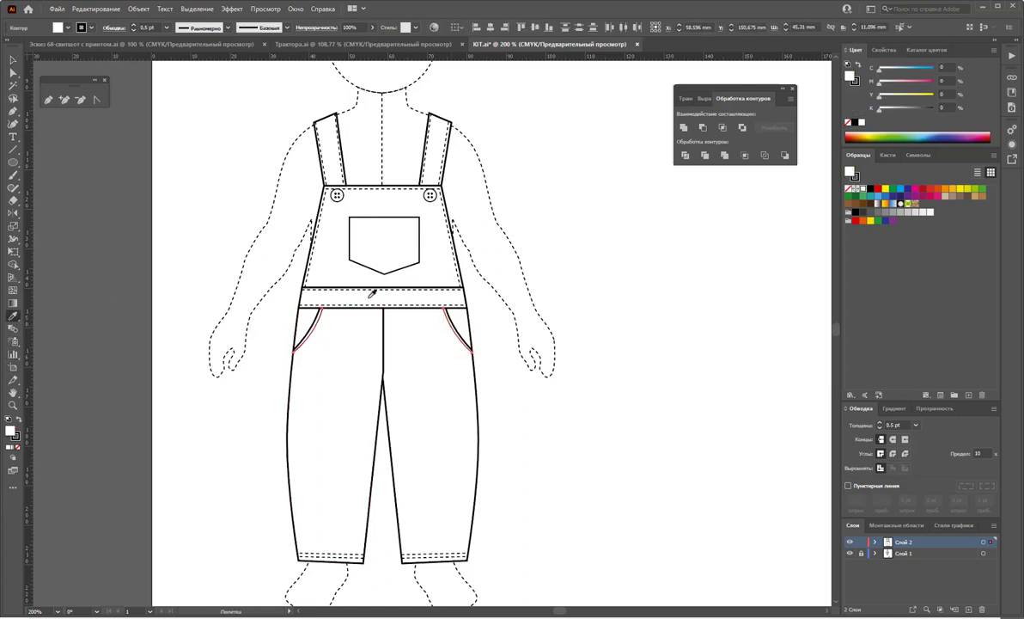
pyautogui.click(337, 297)
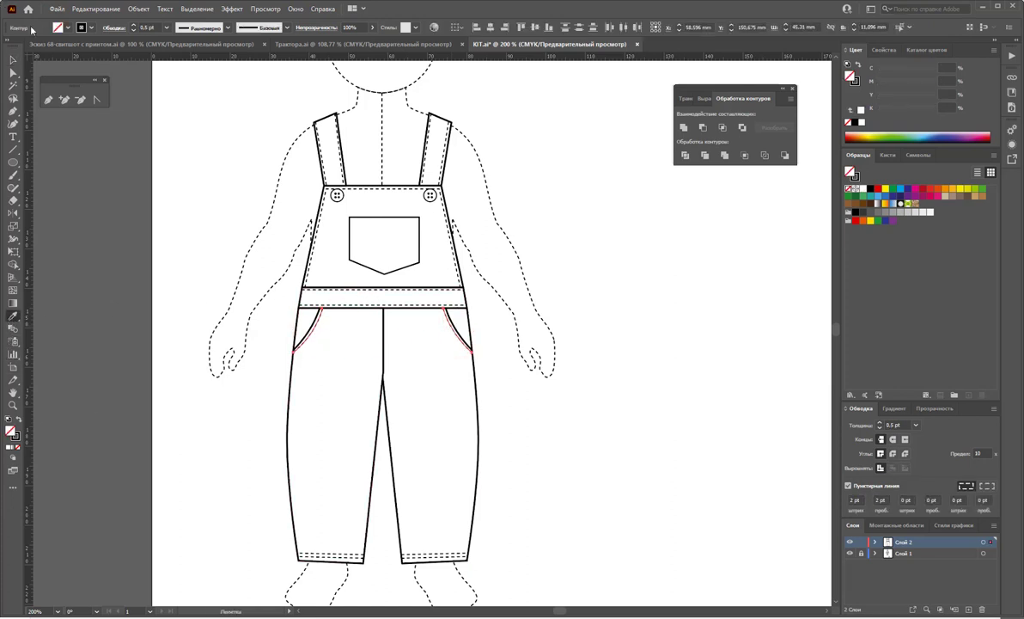
pyautogui.click(12, 60)
pyautogui.click(578, 292)
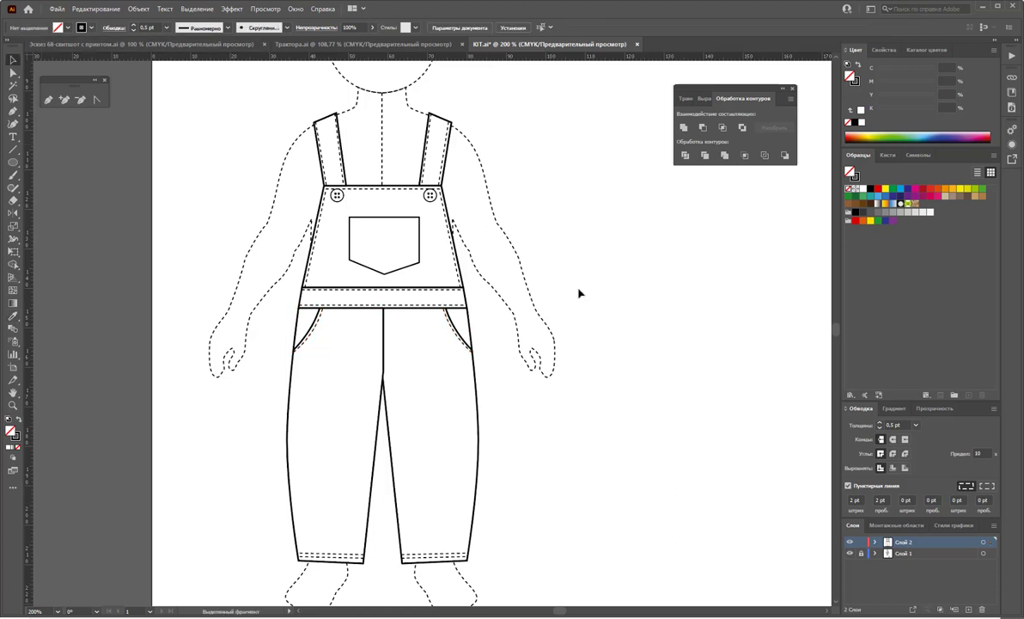
# Paste a copy behind the bib pocket, bring it to front, and shrink it slightly
pyautogui.click(420, 260)
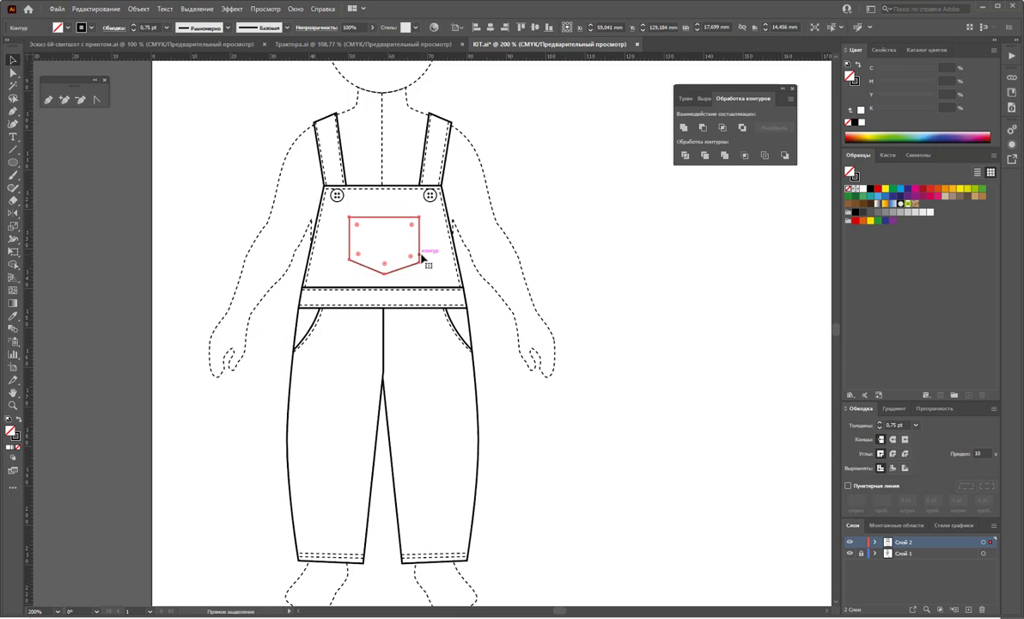
pyautogui.moveTo(422, 257); pyautogui.dragTo(462, 365)
pyautogui.press('Delete')
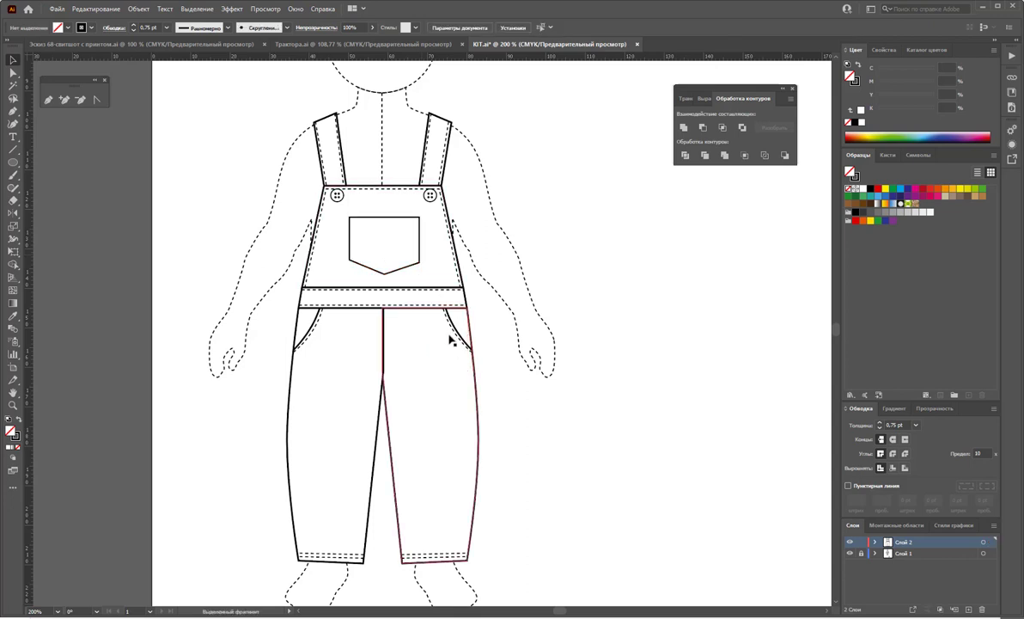
pyautogui.hotkey('ctrl', 'b')
pyautogui.rightClick(367, 205)
pyautogui.moveTo(397, 398)
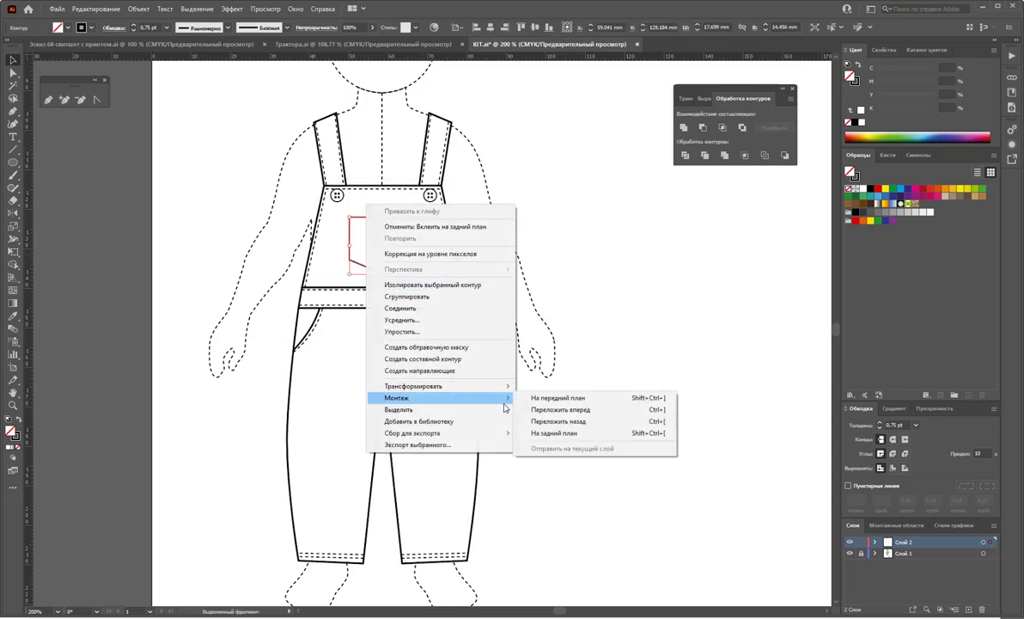
pyautogui.click(537, 394)
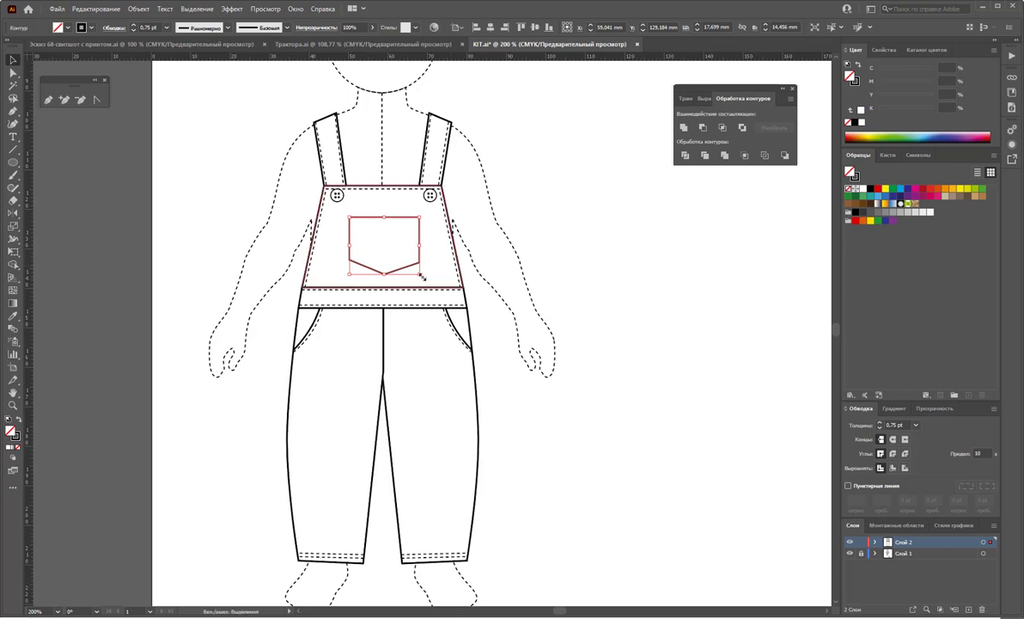
pyautogui.moveTo(422, 275); pyautogui.dragTo(416, 270)
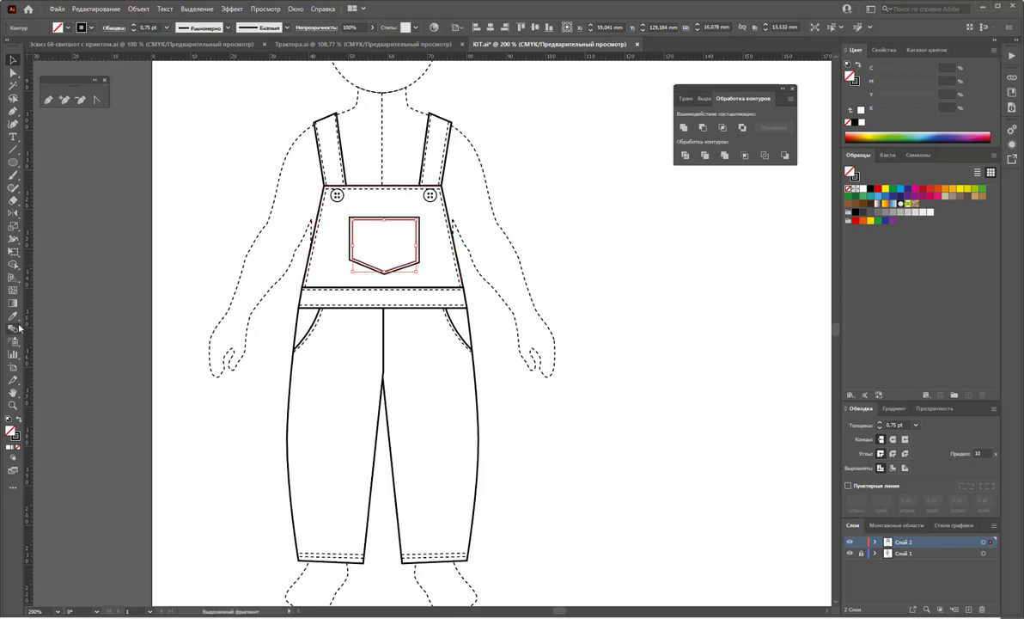
# Eyedropper the dashed stitch style onto the inner pocket copy
pyautogui.click(12, 316)
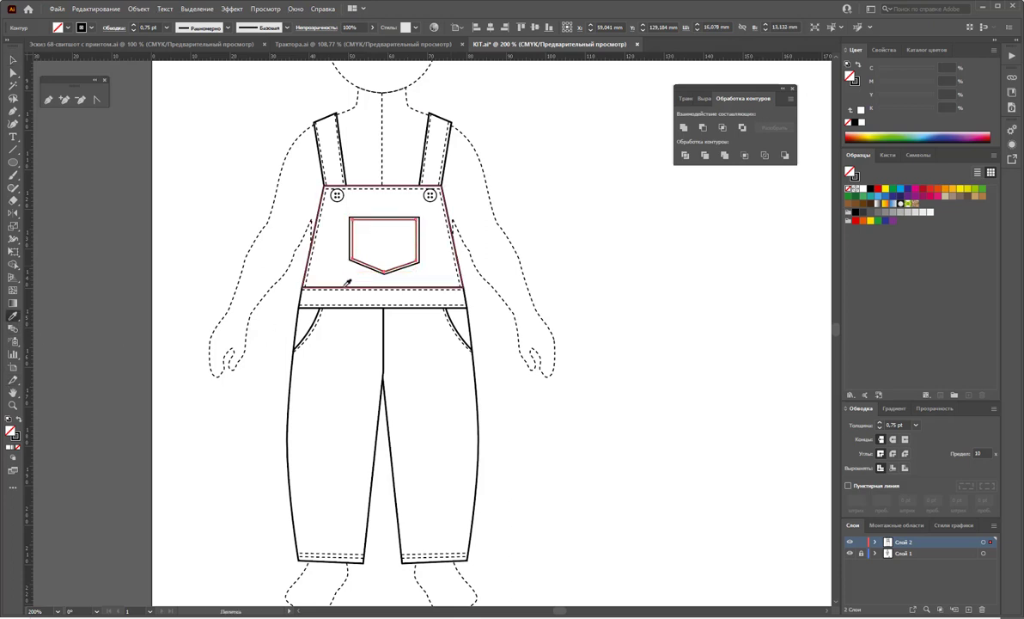
pyautogui.click(344, 289)
pyautogui.click(11, 61)
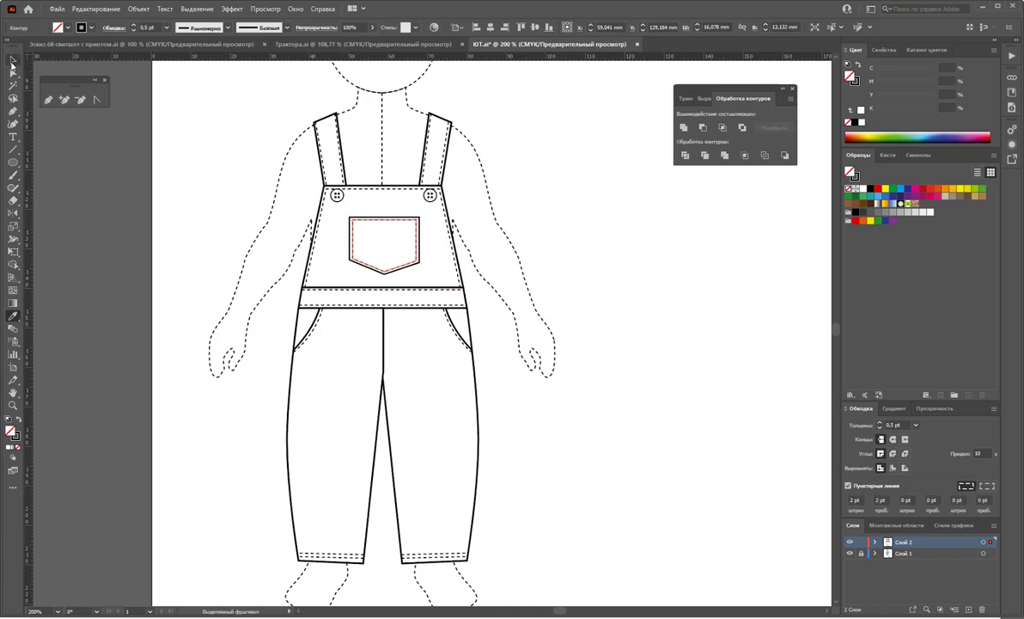
pyautogui.click(507, 145)
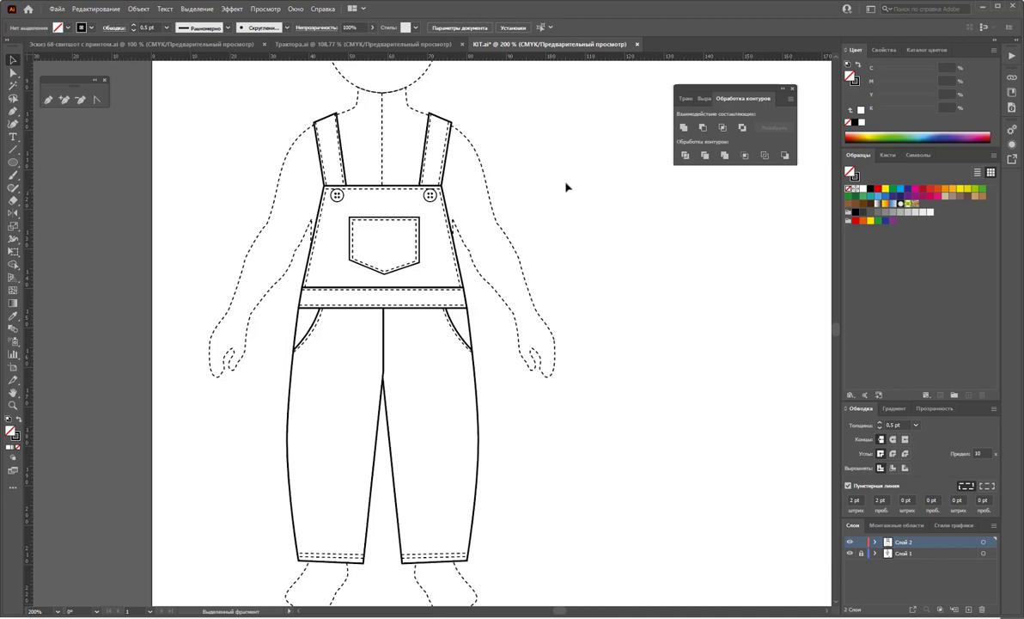
# Copy the red tractor from Трактора.ai and paste it, scaled down, into КІТ.ai
pyautogui.click(375, 43)
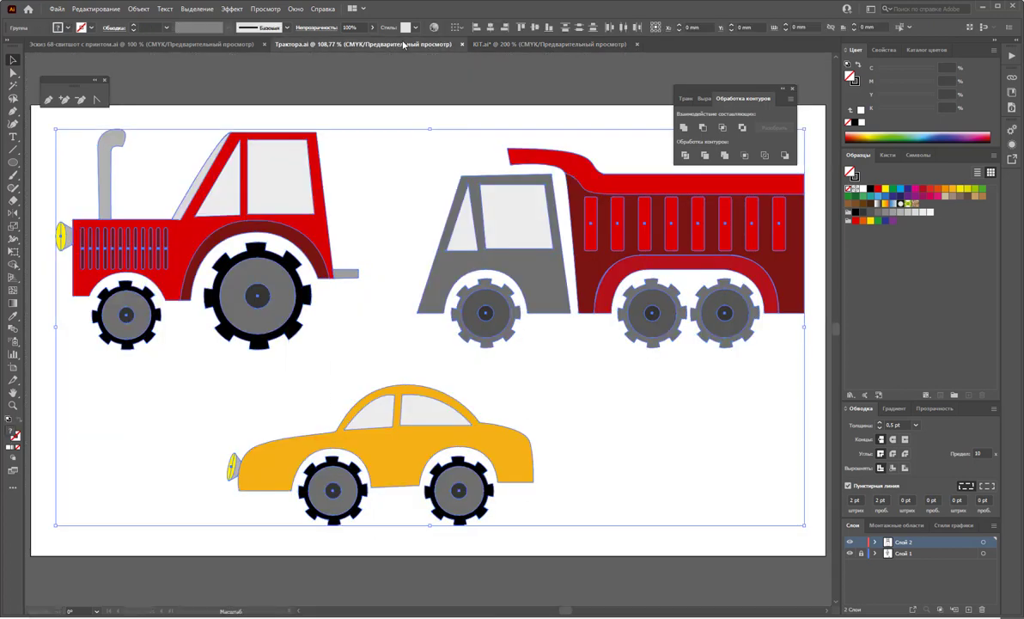
pyautogui.click(651, 465)
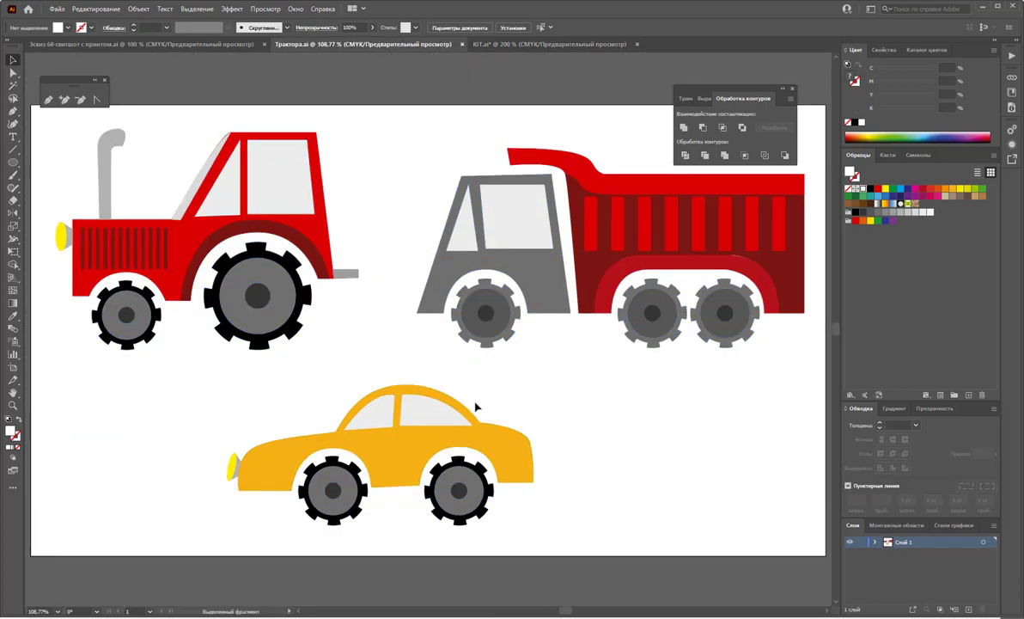
pyautogui.click(178, 216)
pyautogui.press('a')
pyautogui.click(515, 44)
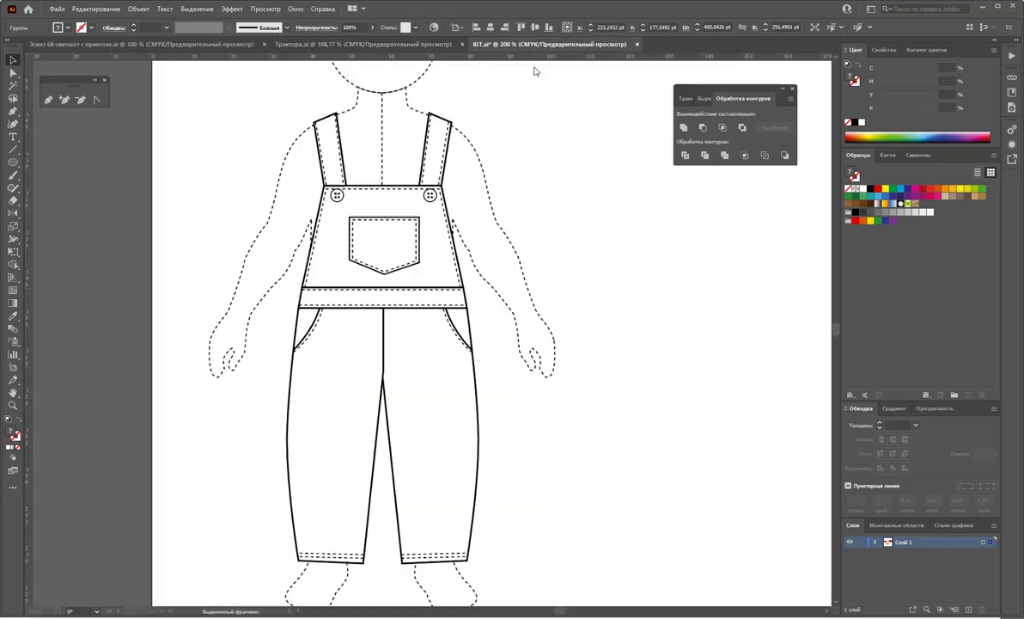
pyautogui.hotkey('ctrl', 'v')
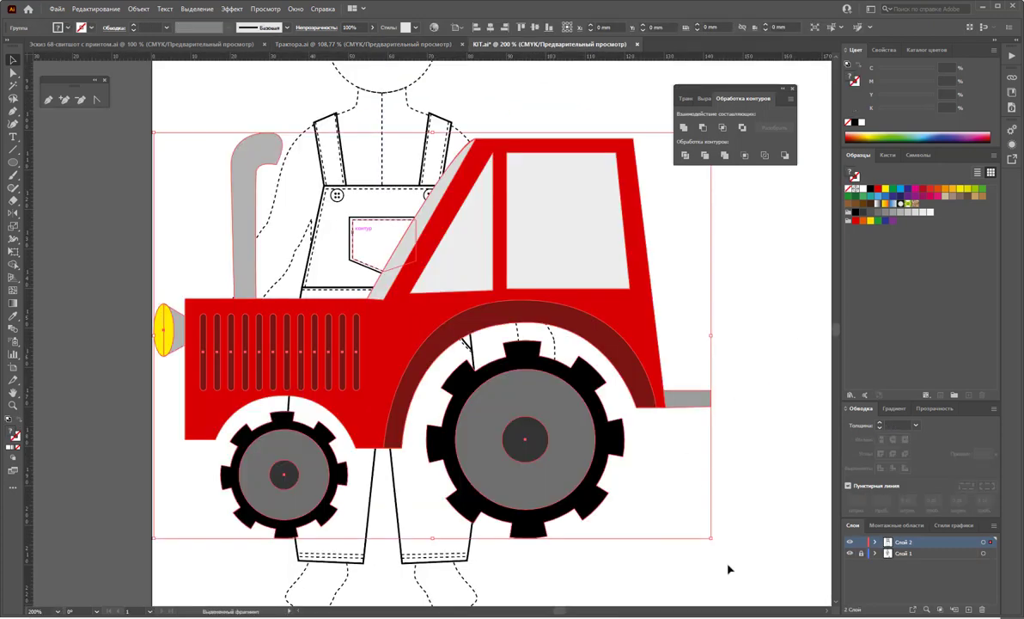
pyautogui.moveTo(706, 535)
pyautogui.mouseDown()
pyautogui.moveTo(454, 360)
pyautogui.moveTo(391, 253)
pyautogui.moveTo(634, 118)
pyautogui.mouseUp()
pyautogui.click(559, 334)
# Zoom out and move the small tractor to the artboard's top-right corner
pyautogui.press('z')
pyautogui.keyDown('alt'); pyautogui.click(590, 338); pyautogui.keyUp('alt')
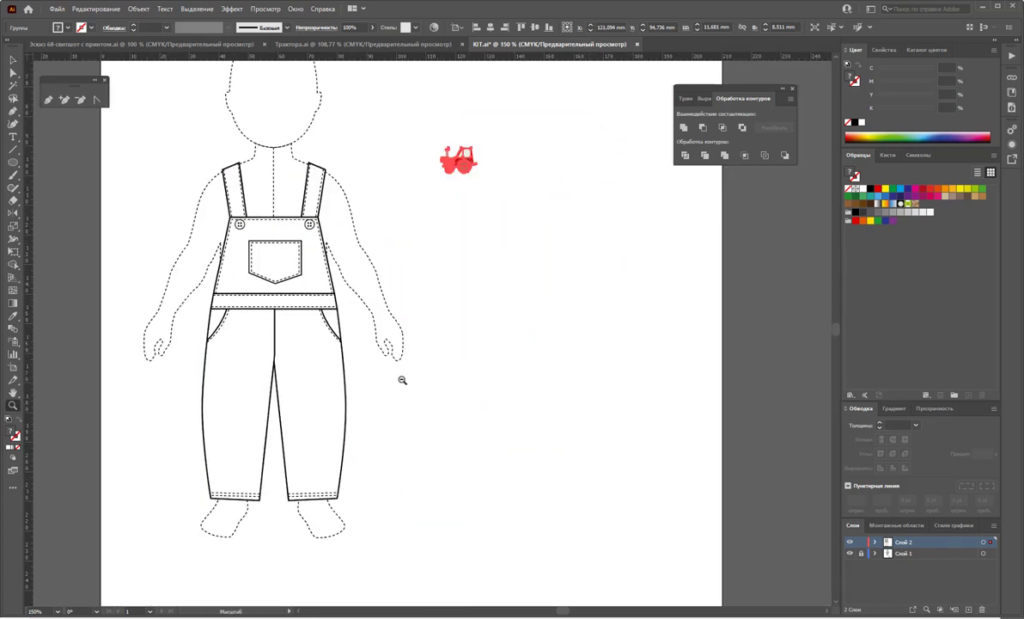
pyautogui.keyDown('alt'); pyautogui.click(467, 383); pyautogui.keyUp('alt')
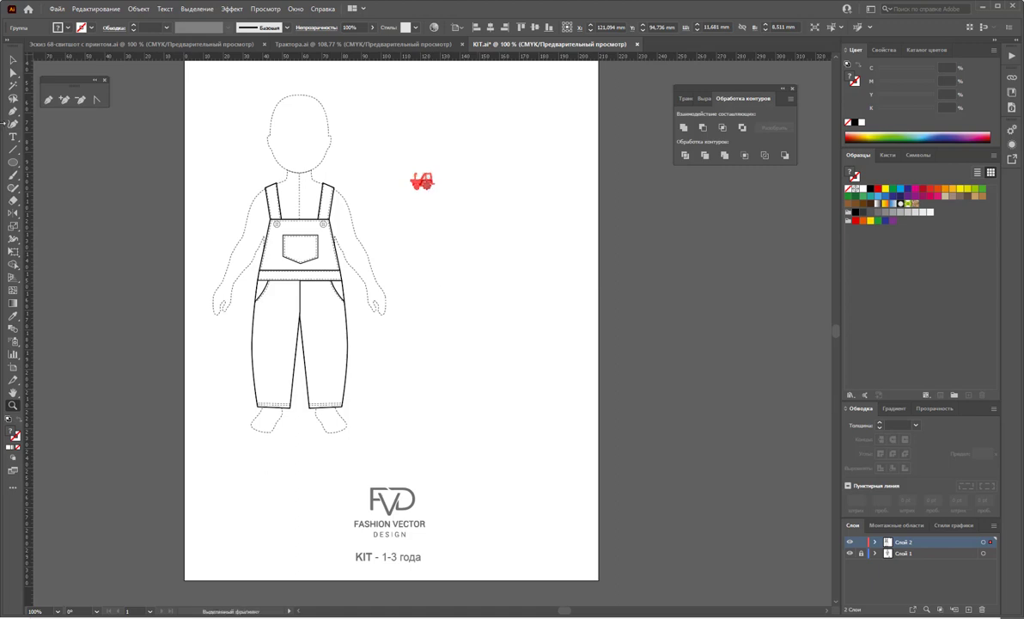
pyautogui.press('v')
pyautogui.moveTo(385, 162); pyautogui.dragTo(477, 201)
pyautogui.moveTo(420, 186); pyautogui.dragTo(556, 90)
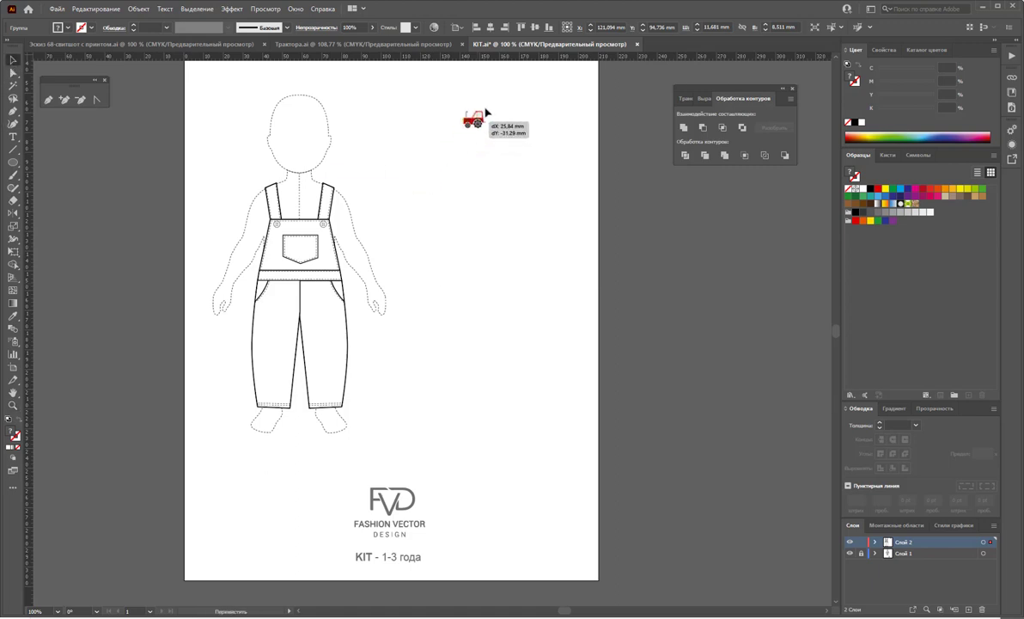
pyautogui.click(429, 179)
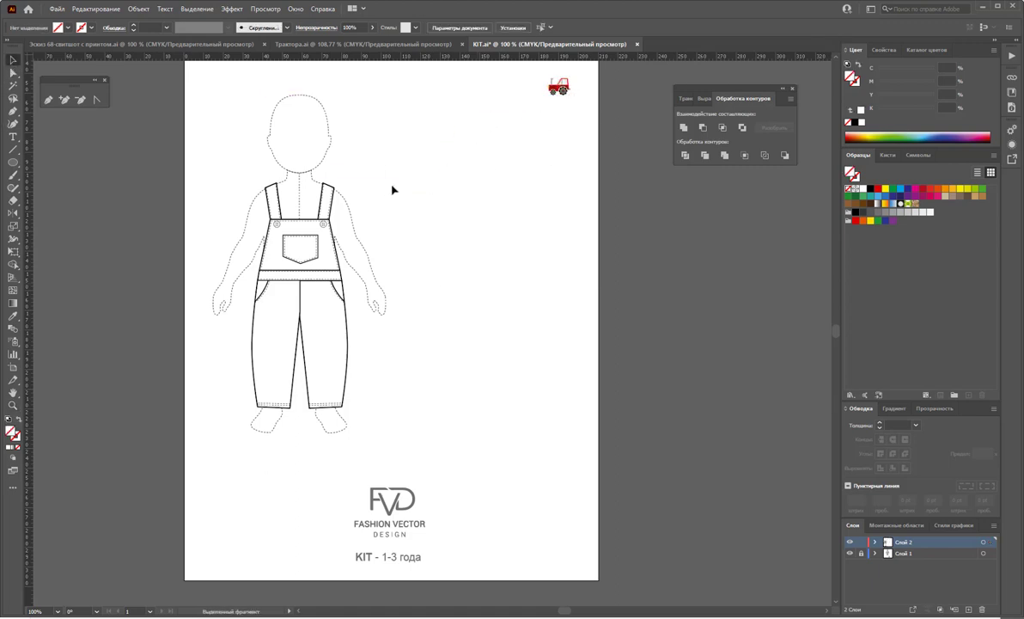
pyautogui.moveTo(365, 174); pyautogui.dragTo(203, 421)
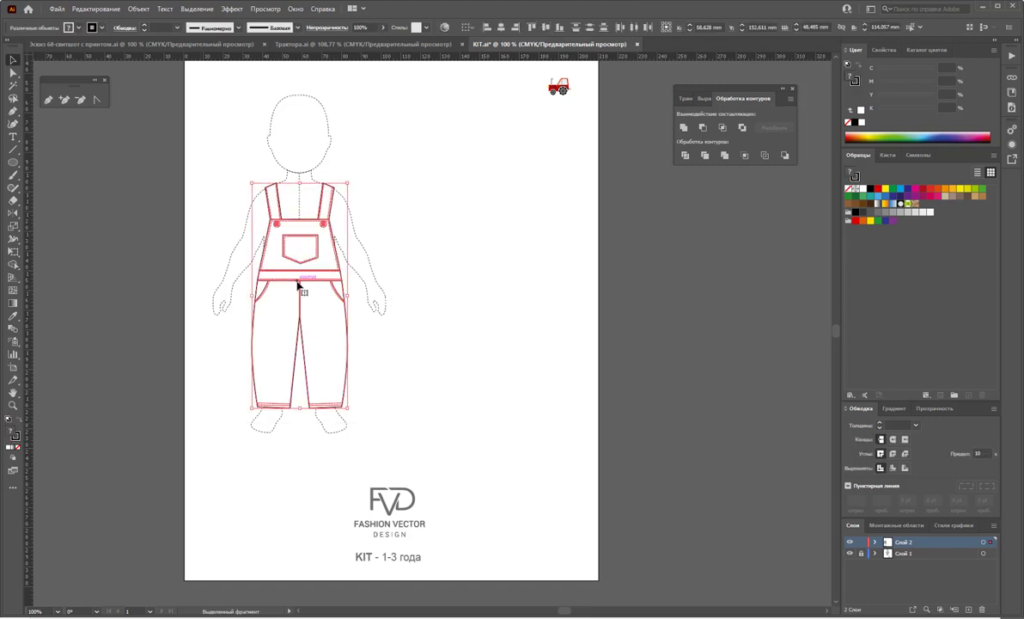
# Alt-drag a copy of the overalls to the right and make it a clipping mask
pyautogui.moveTo(300, 289); pyautogui.dragTo(479, 293)
pyautogui.click(578, 303)
pyautogui.click(509, 348)
pyautogui.click(509, 348)
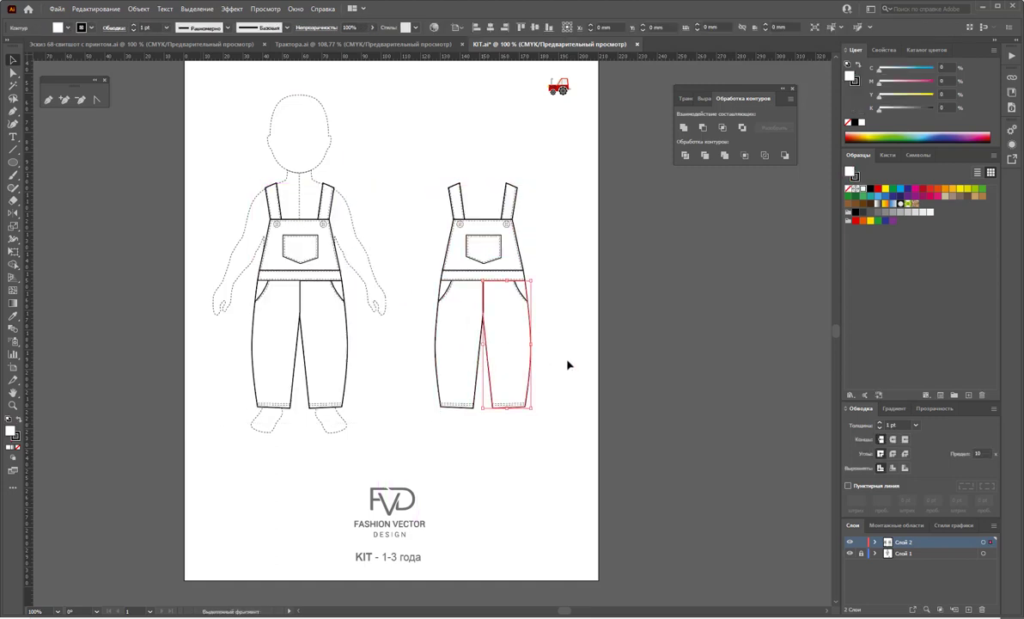
pyautogui.moveTo(563, 426); pyautogui.dragTo(389, 194)
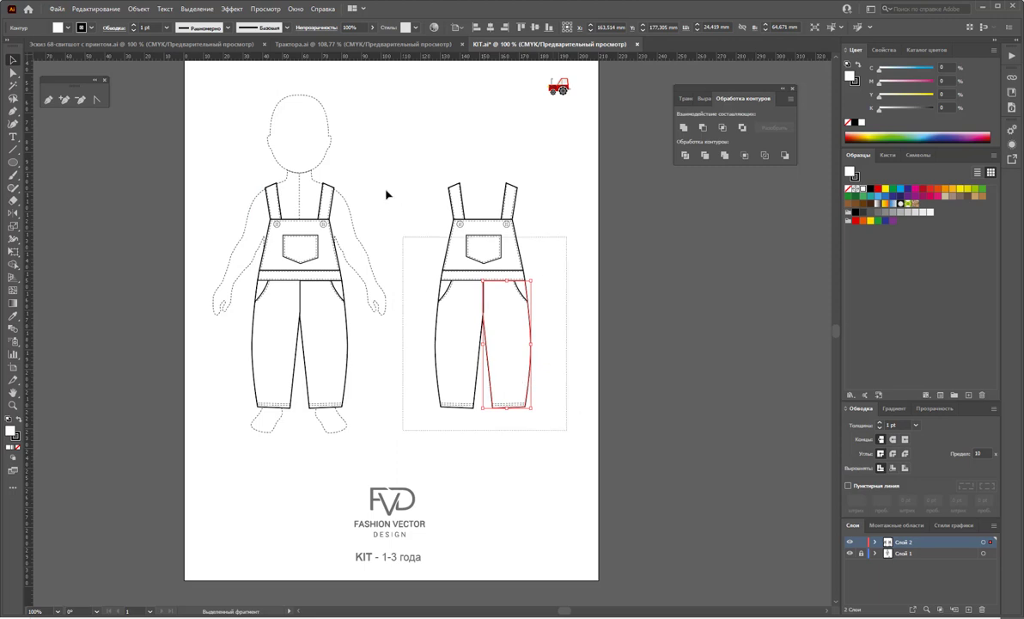
pyautogui.rightClick(462, 221)
pyautogui.click(506, 312)
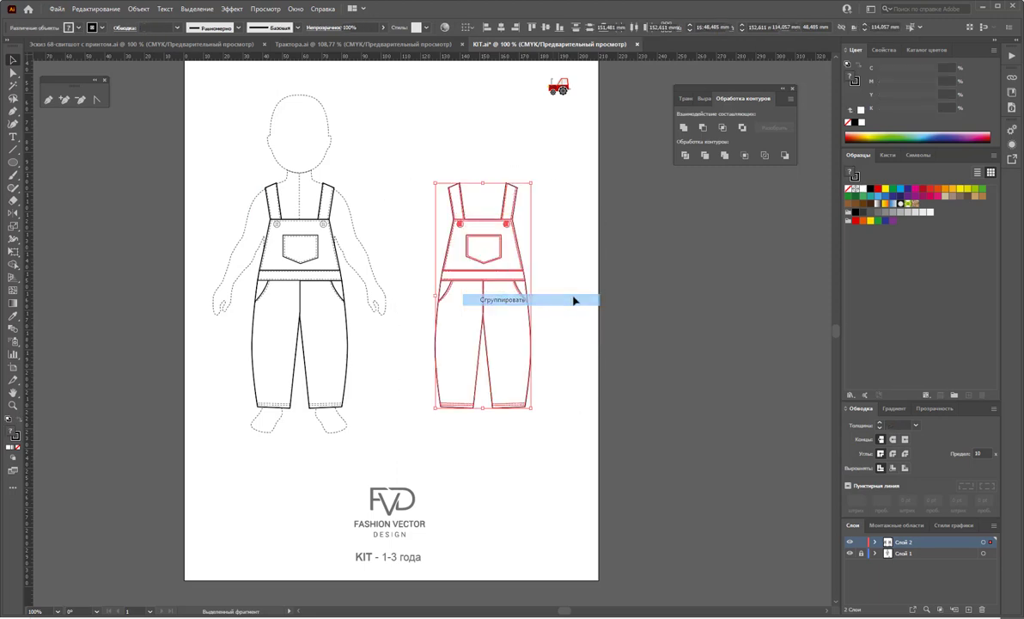
# Magic Wand-select matching paths of the copy in isolation mode, then exit isolation
pyautogui.doubleClick(485, 258)
pyautogui.click(12, 84)
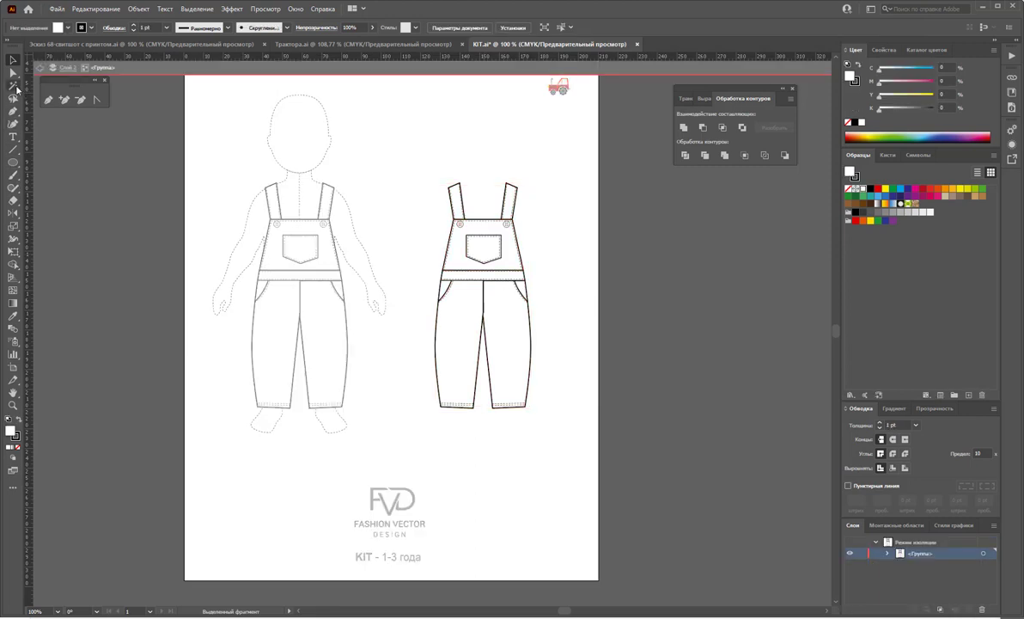
pyautogui.click(472, 298)
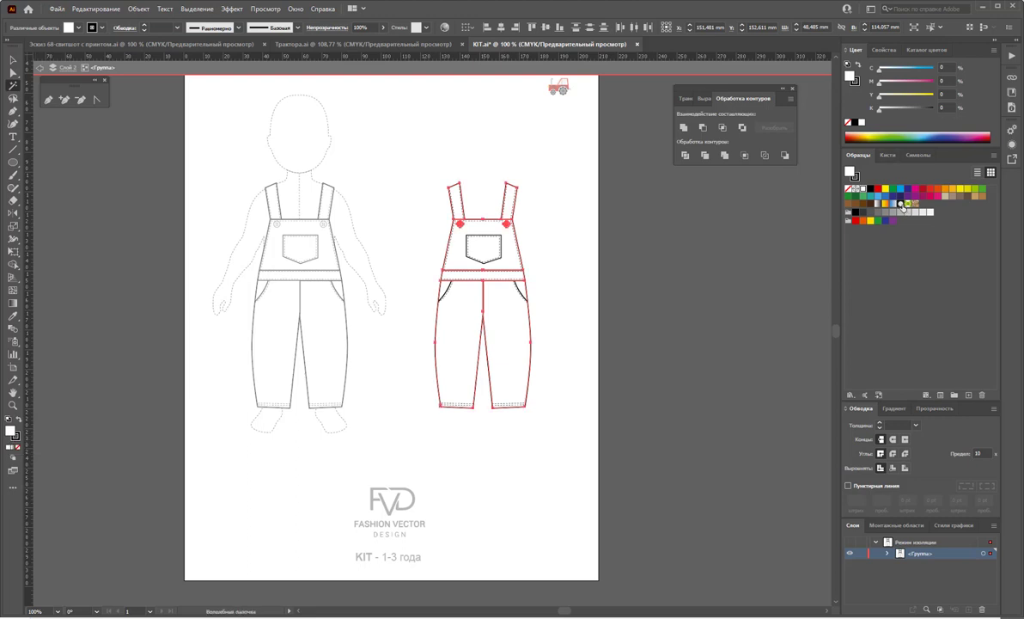
pyautogui.click(13, 59)
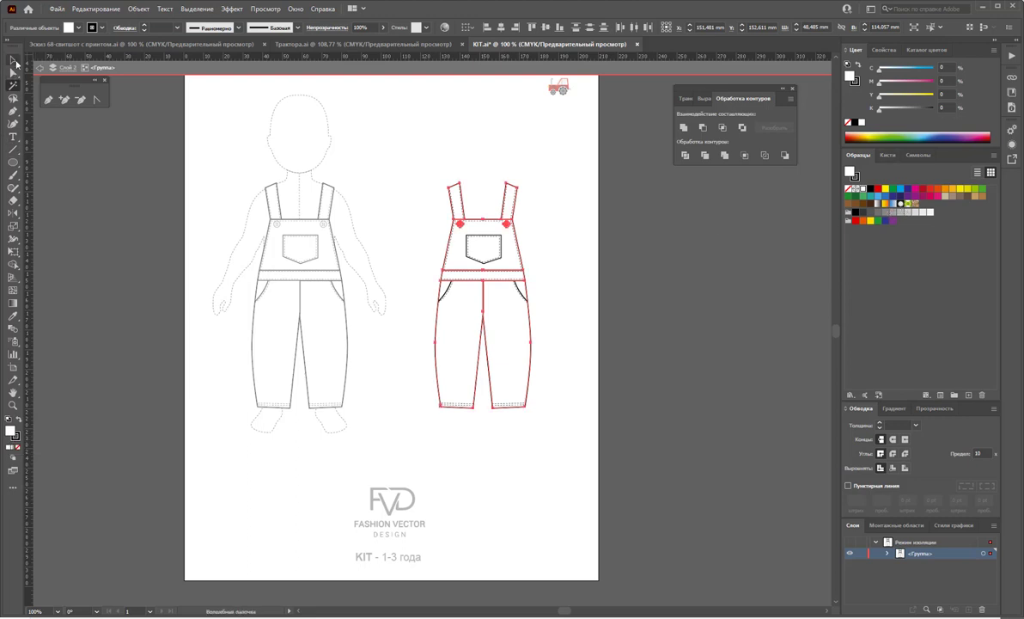
pyautogui.click(595, 218)
pyautogui.doubleClick(587, 227)
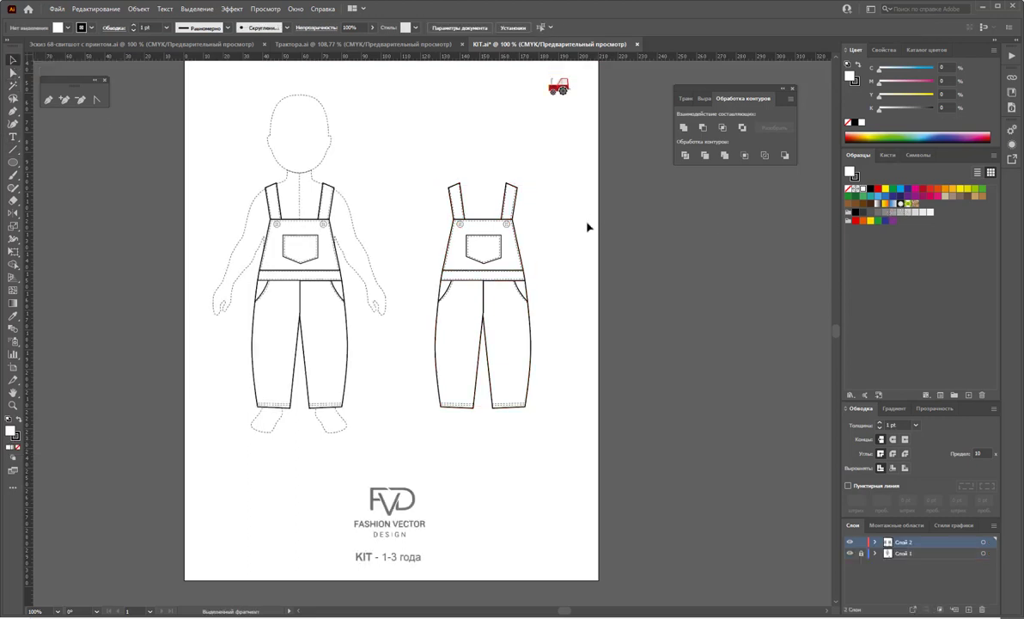
pyautogui.click(135, 43)
# Paste both sweatshirts into the KIT.ai overalls file beside the artboard, then isolate the right-hand overalls
pyautogui.moveTo(518, 113); pyautogui.dragTo(380, 484)
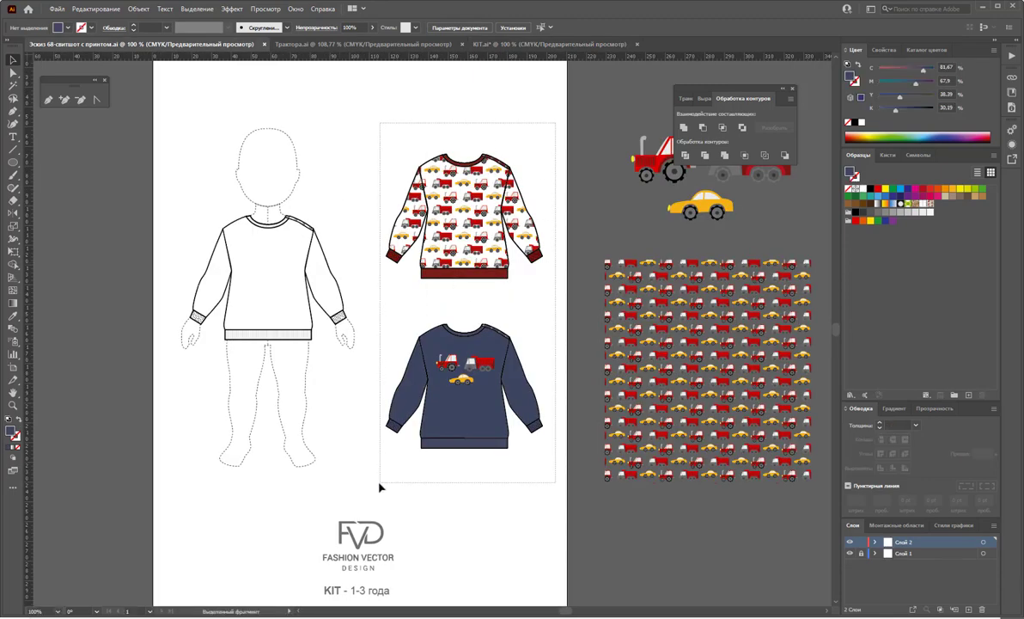
pyautogui.click(523, 44)
pyautogui.hotkey('ctrl', 'v')
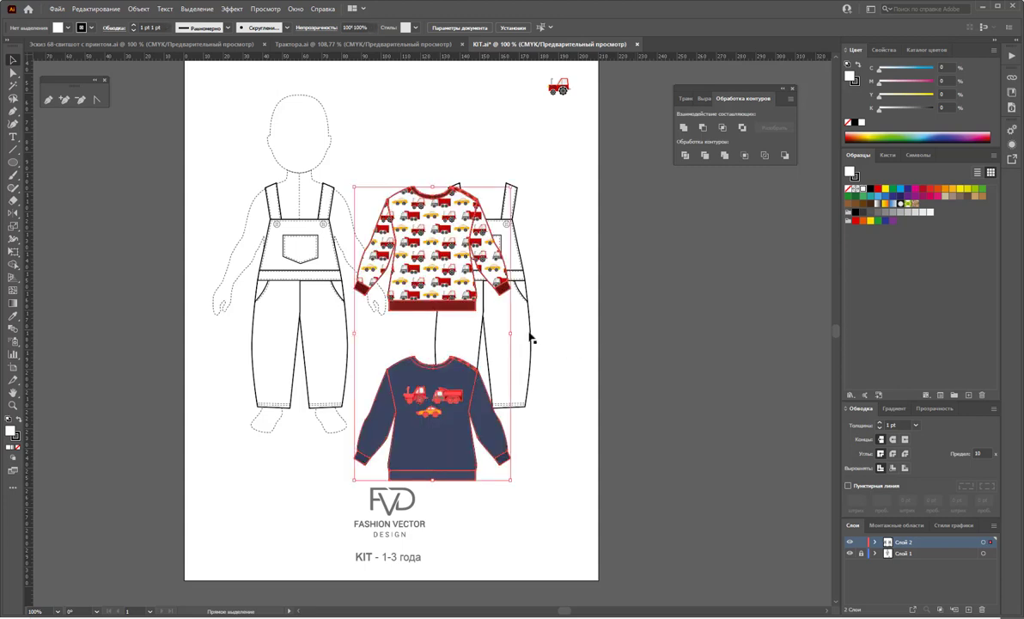
pyautogui.moveTo(417, 284); pyautogui.dragTo(682, 279)
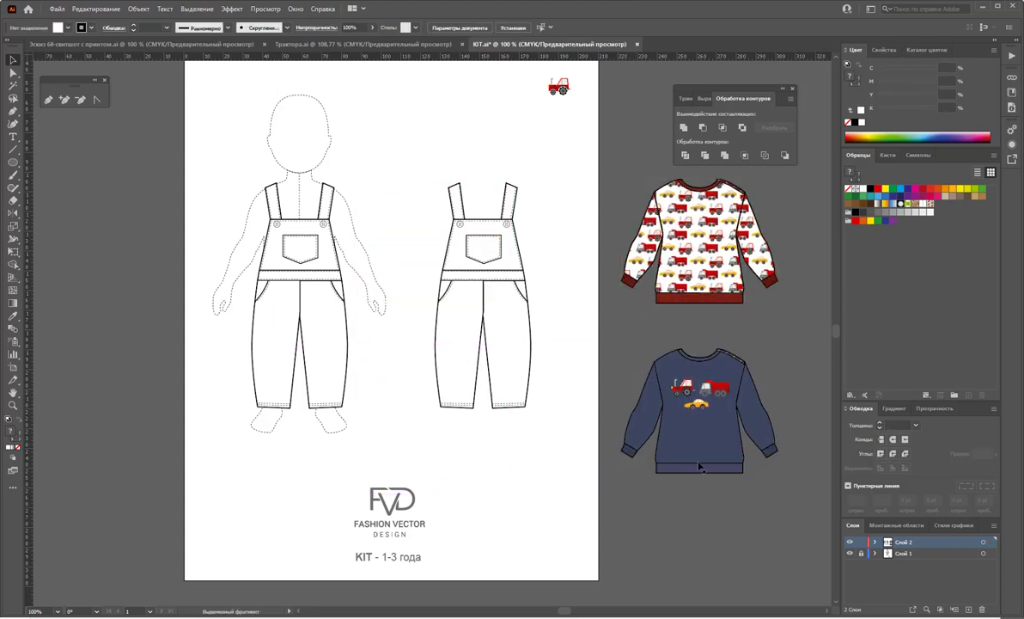
pyautogui.click(558, 335)
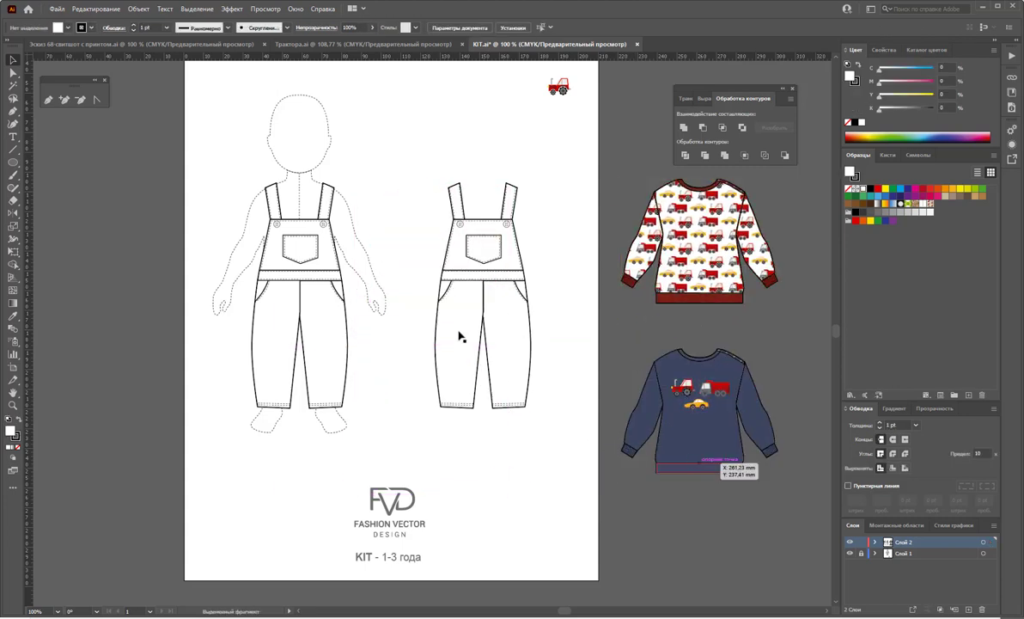
pyautogui.doubleClick(527, 340)
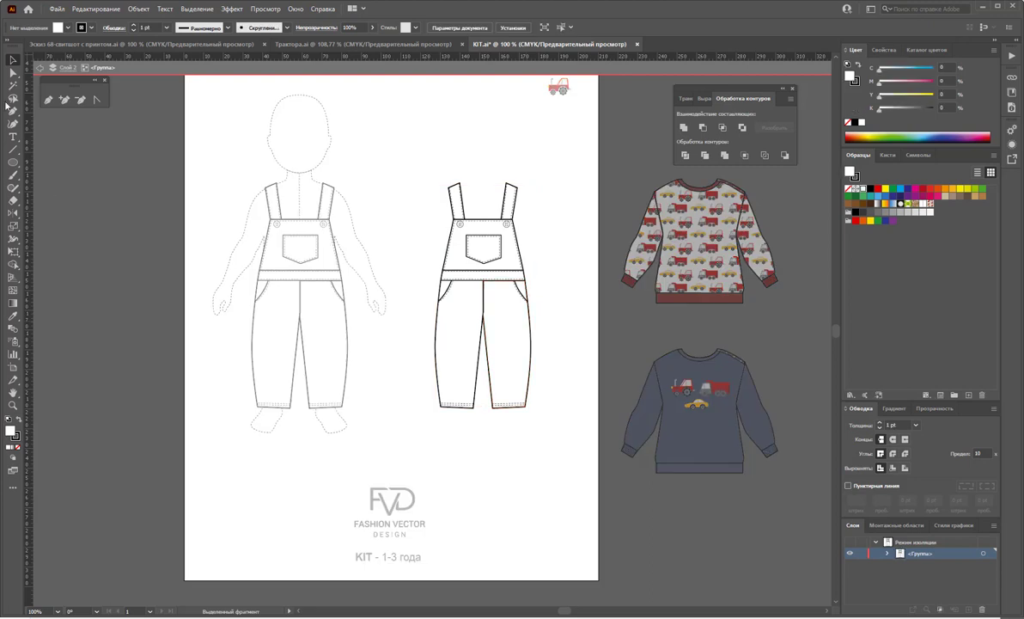
# Fill the overalls' white shapes with the navy sweatshirt colour using Magic Wand and Eyedropper
pyautogui.click(13, 84)
pyautogui.click(519, 341)
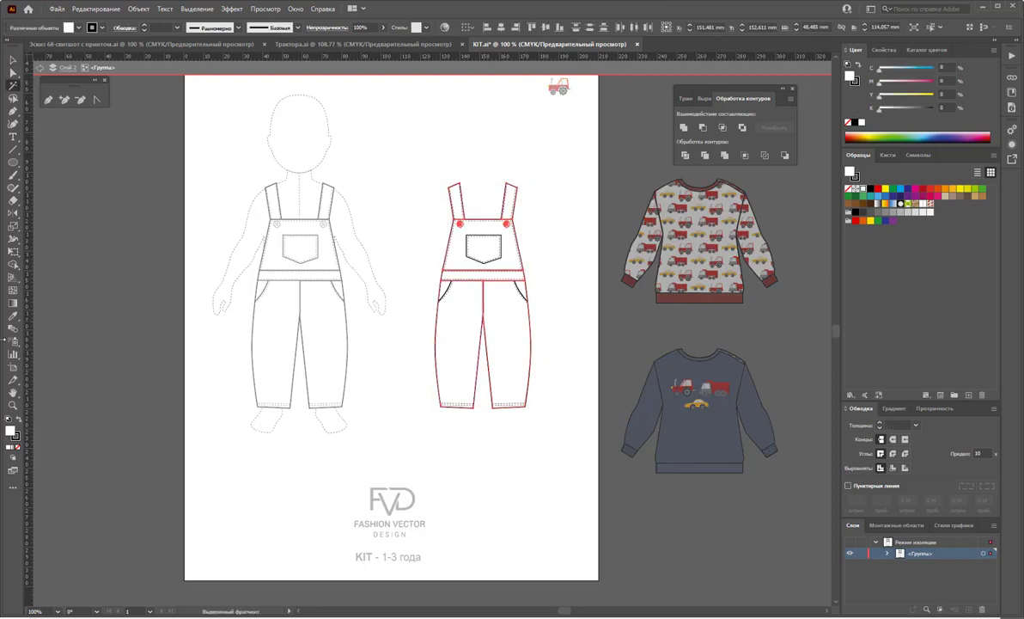
pyautogui.click(13, 316)
pyautogui.click(707, 438)
pyautogui.click(707, 438)
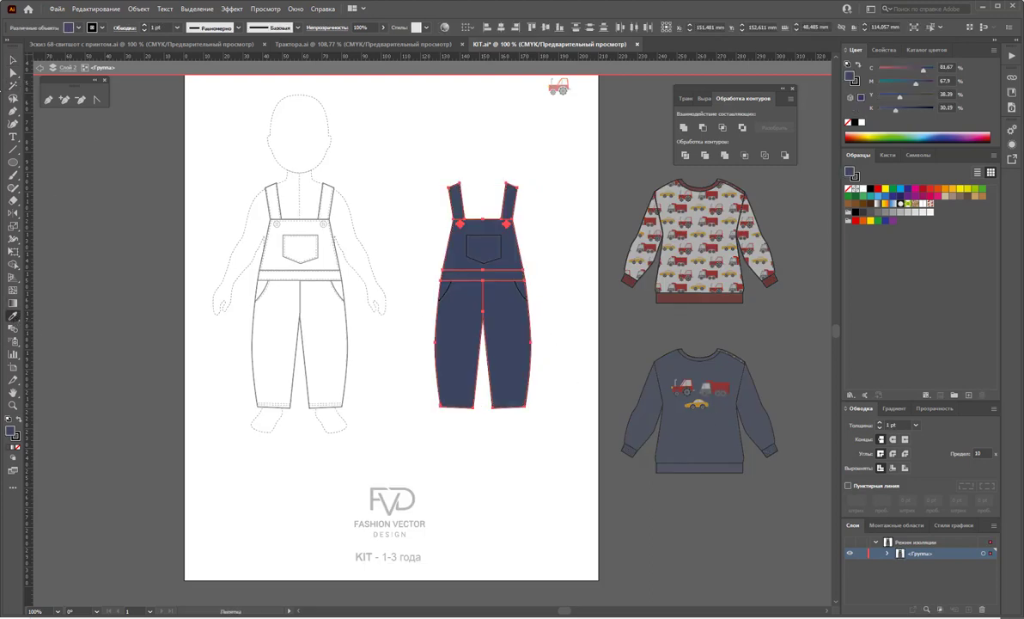
# Exit isolation and give the navy overalls grey outlines (stroke K 60)
pyautogui.click(14, 62)
pyautogui.doubleClick(561, 279)
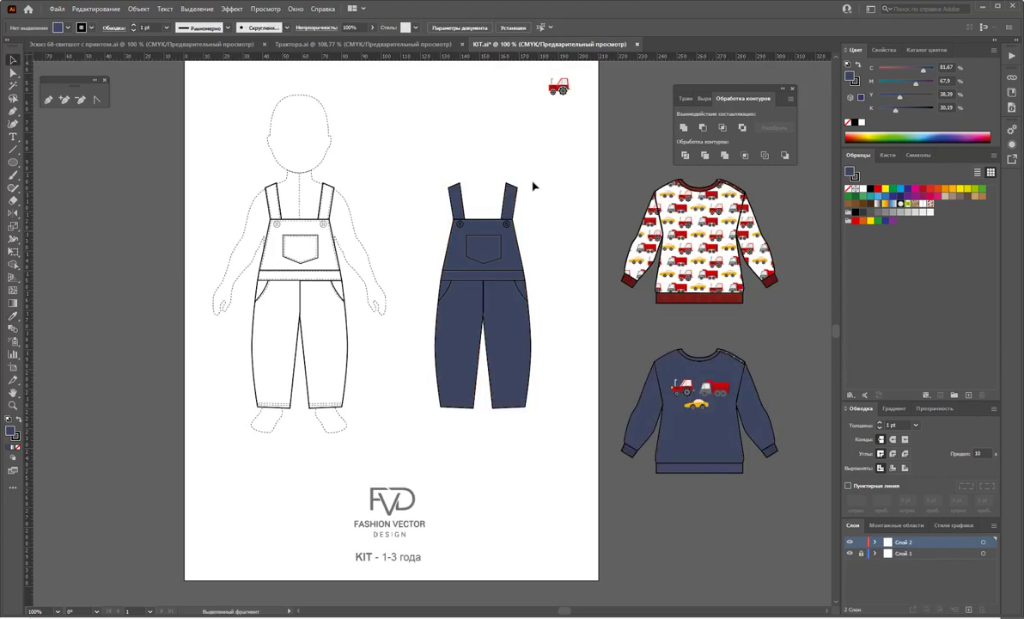
pyautogui.moveTo(538, 178); pyautogui.dragTo(414, 425)
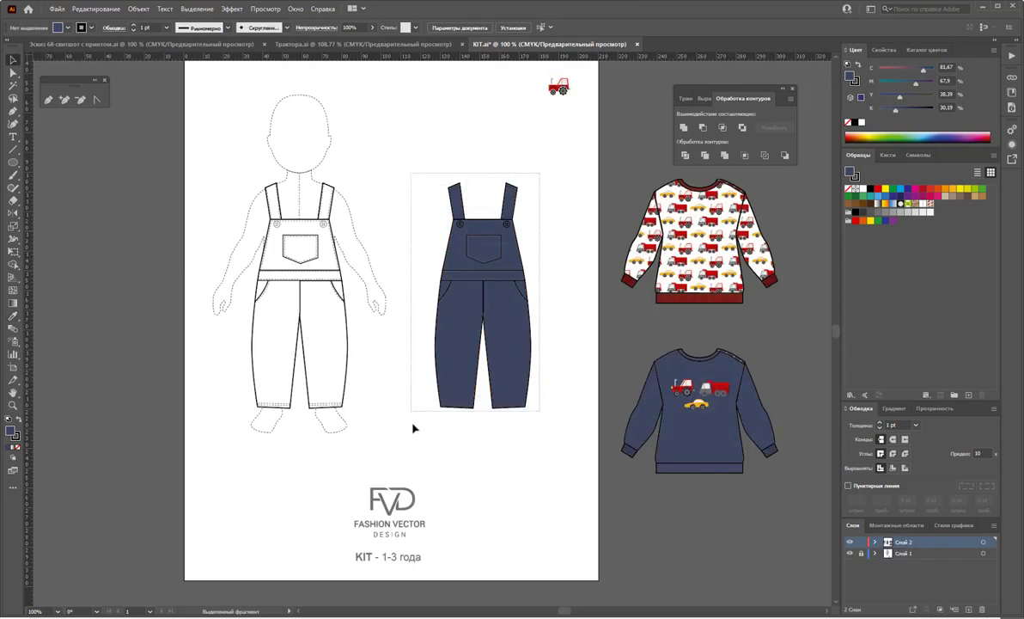
pyautogui.click(15, 441)
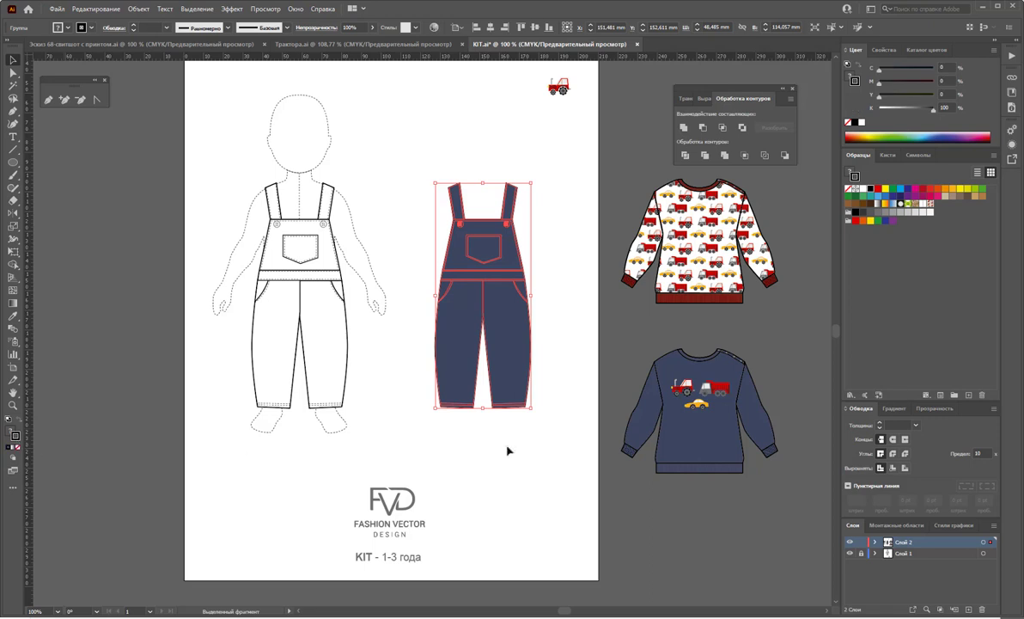
pyautogui.click(888, 217)
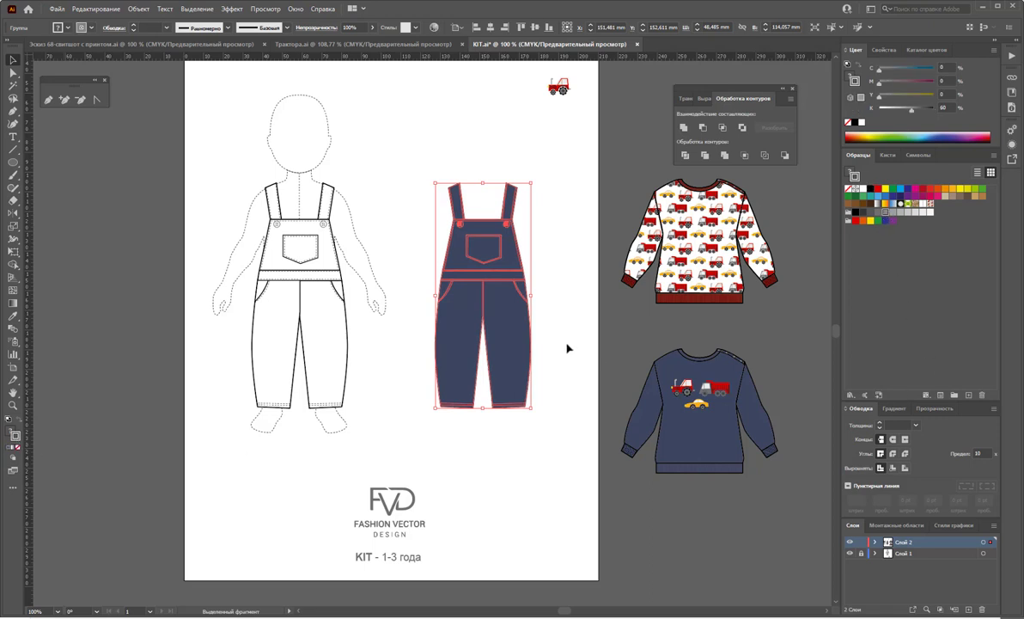
pyautogui.click(569, 346)
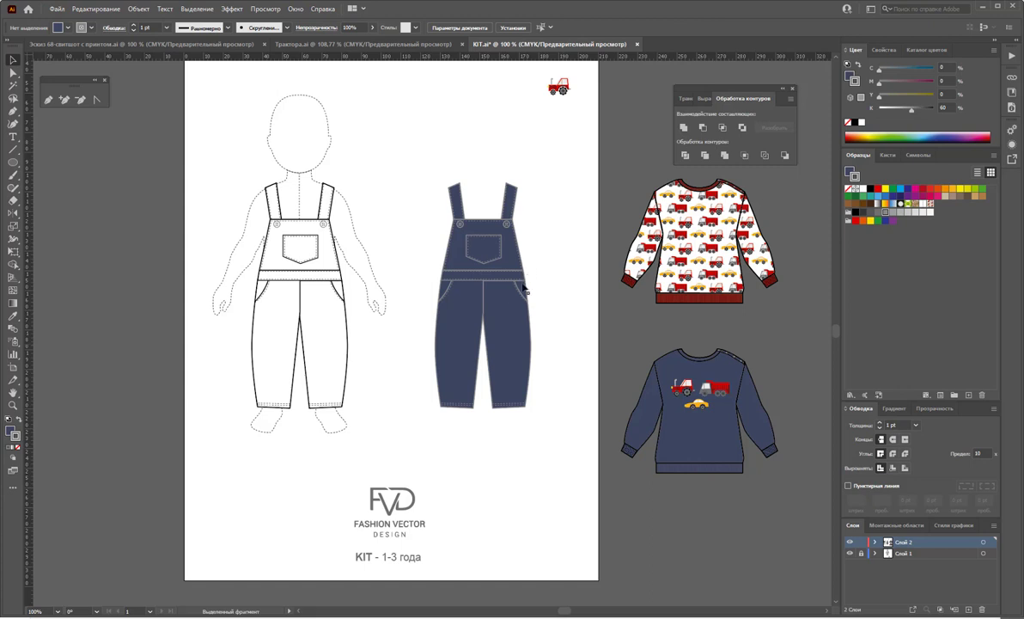
# Delete the navy sweatshirt and zoom in on the overalls bib
pyautogui.click(722, 412)
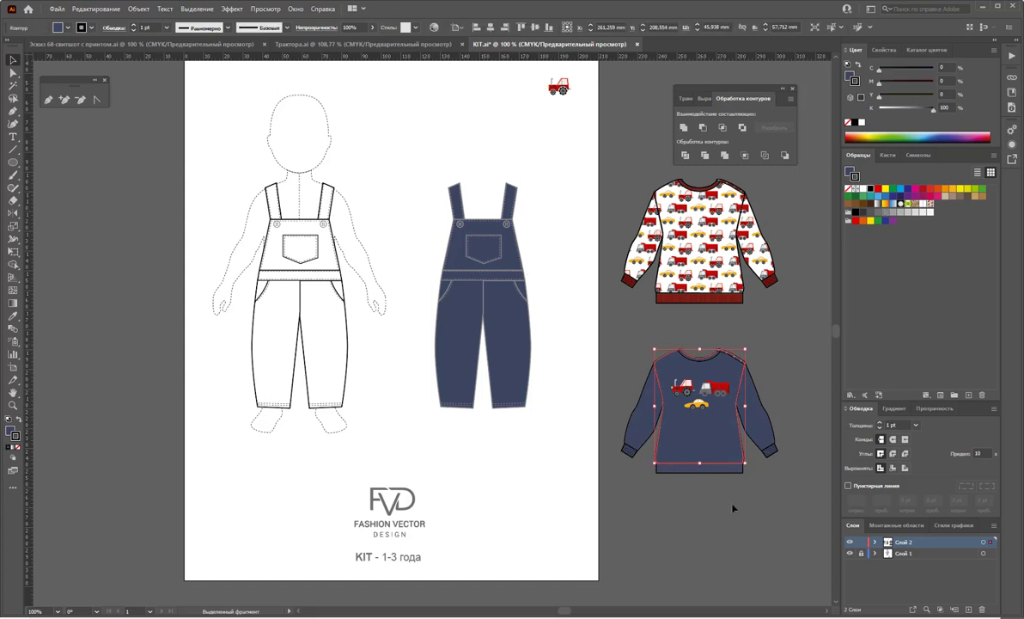
pyautogui.click(765, 508)
pyautogui.moveTo(594, 325); pyautogui.dragTo(726, 443)
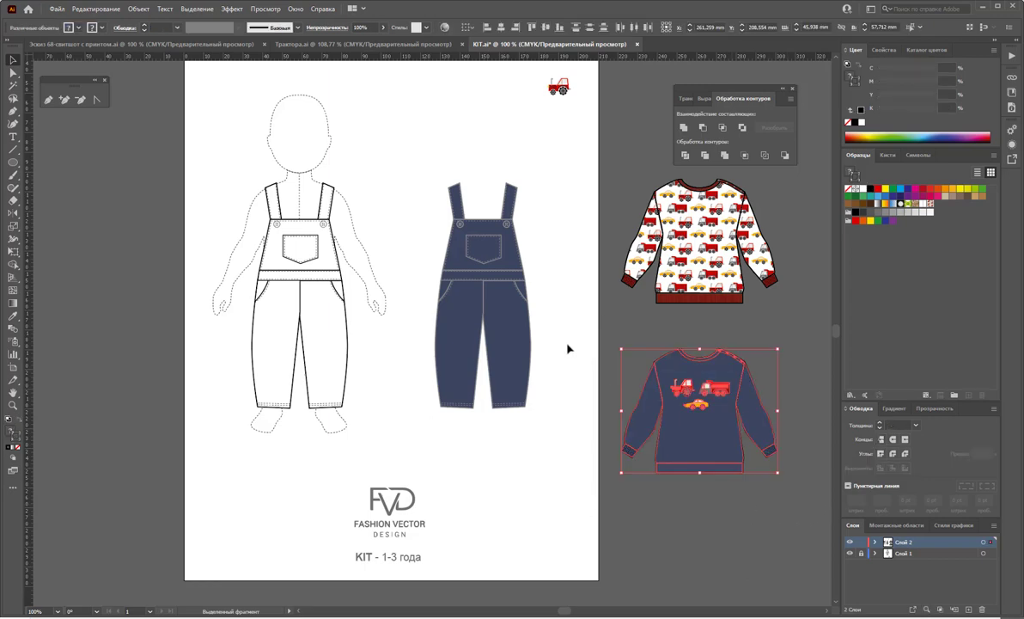
pyautogui.press('Delete')
pyautogui.click(13, 405)
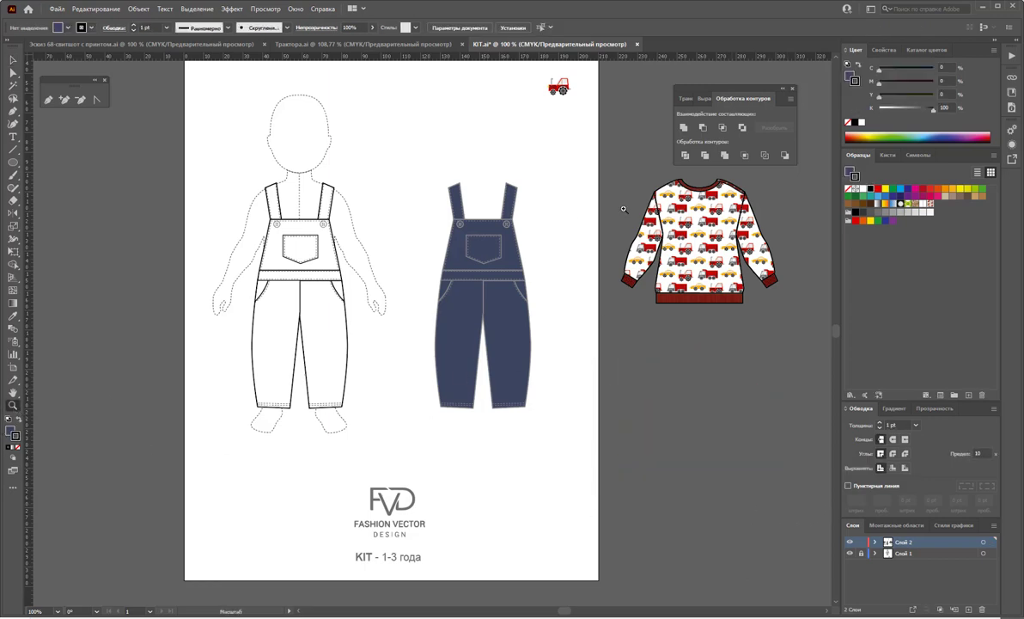
pyautogui.click(492, 244)
pyautogui.click(397, 309)
# Direct-select both bib buttons and give them a blue outline
pyautogui.click(417, 318)
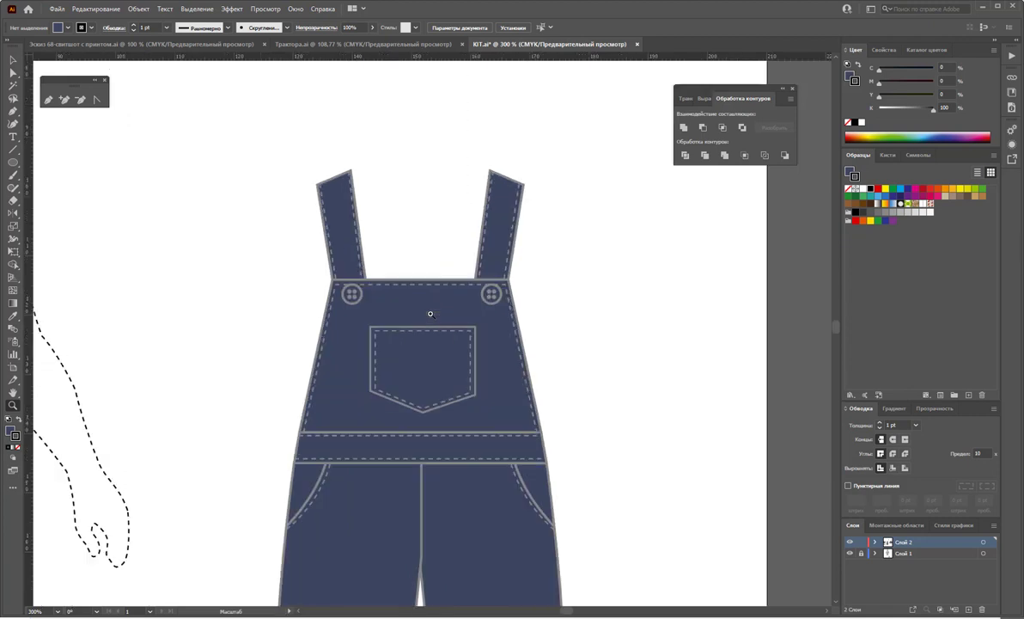
pyautogui.click(434, 302)
pyautogui.press('a')
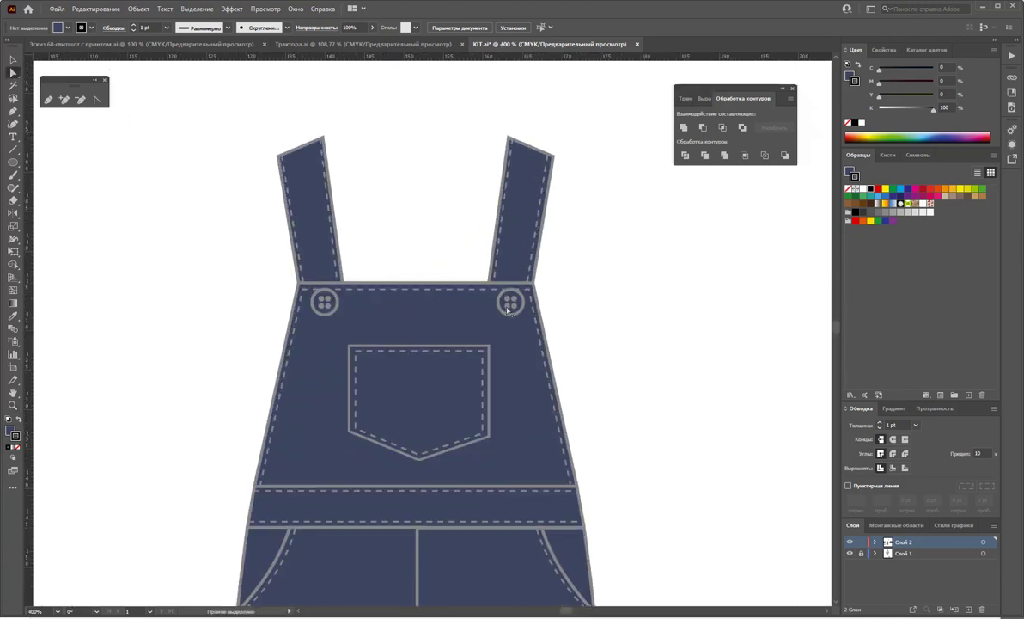
pyautogui.click(511, 313)
pyautogui.keyDown('shift'); pyautogui.click(325, 301); pyautogui.keyUp('shift')
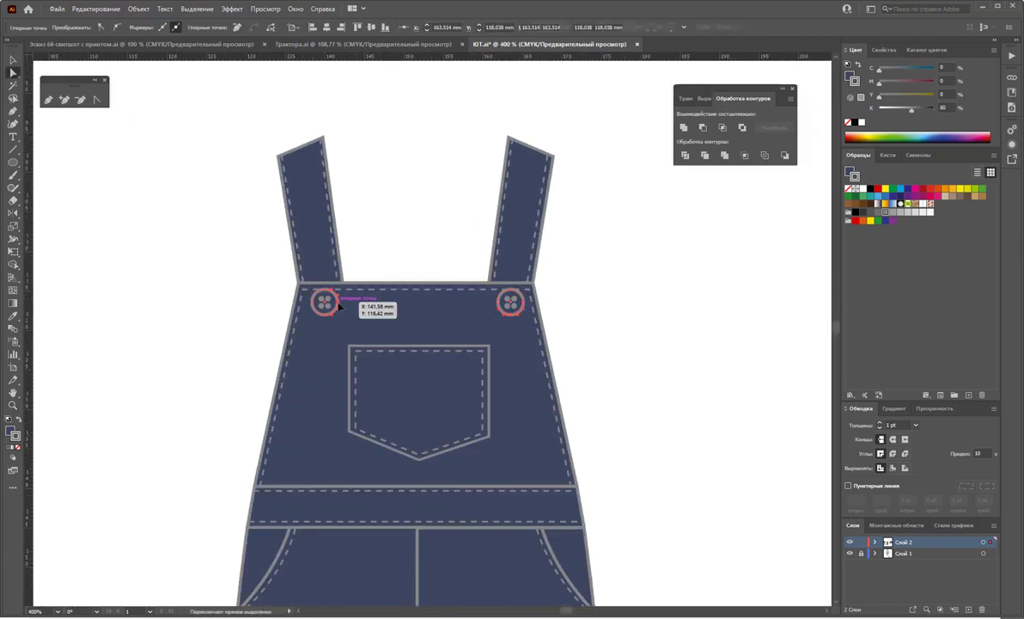
pyautogui.click(877, 195)
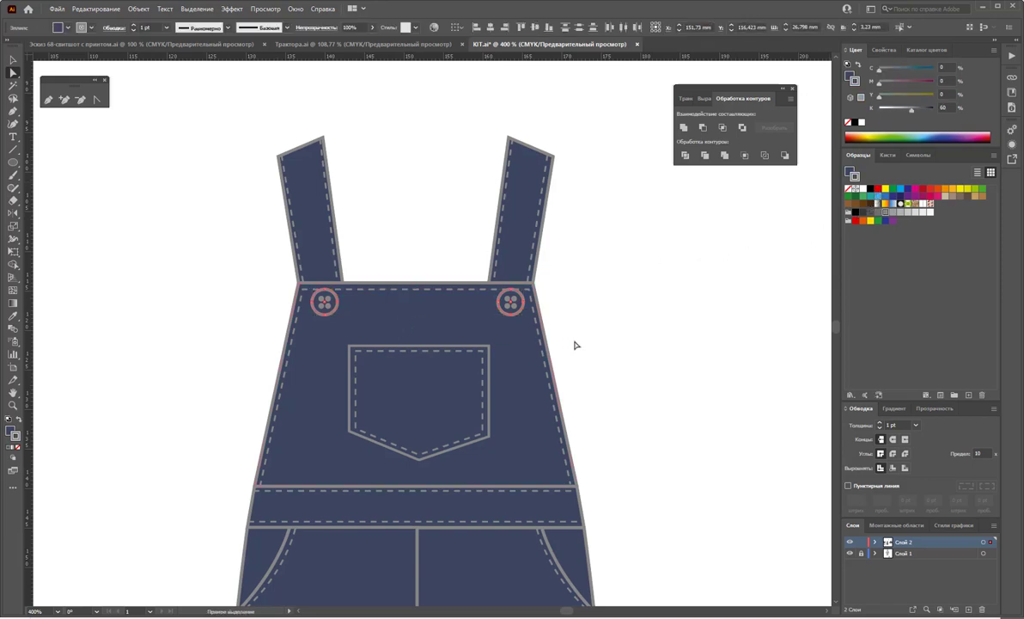
# Apply the small tractor's dark red to both buttons with the Eyedropper
pyautogui.scroll(-2, 601, 327)
pyautogui.scroll(-2, 485, 313)
pyautogui.scroll(-1, 291, 280)
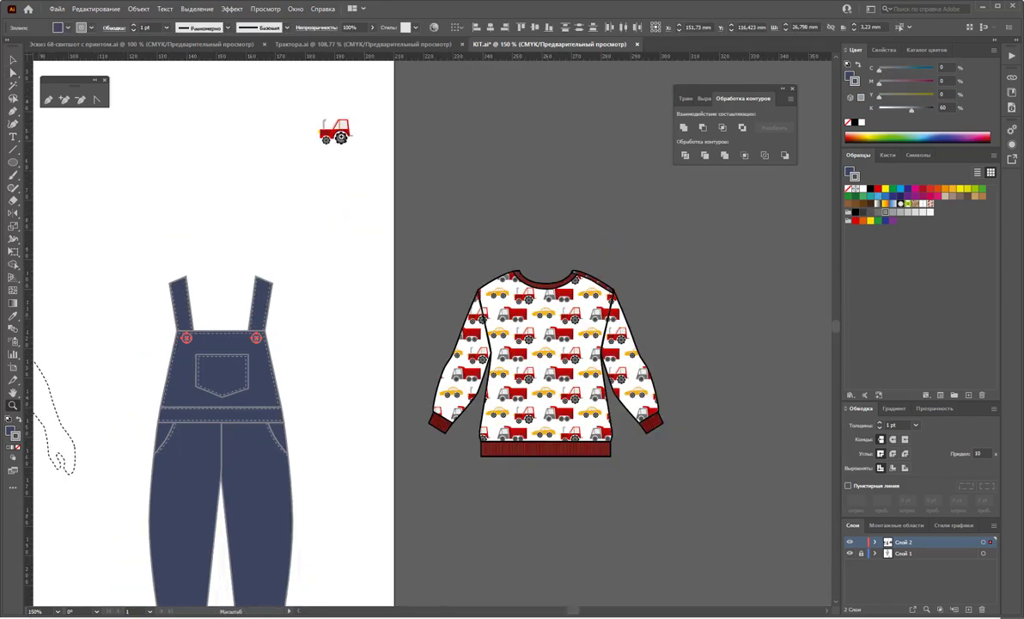
pyautogui.click(335, 130)
pyautogui.click(412, 318)
pyautogui.click(404, 313)
pyautogui.click(404, 313)
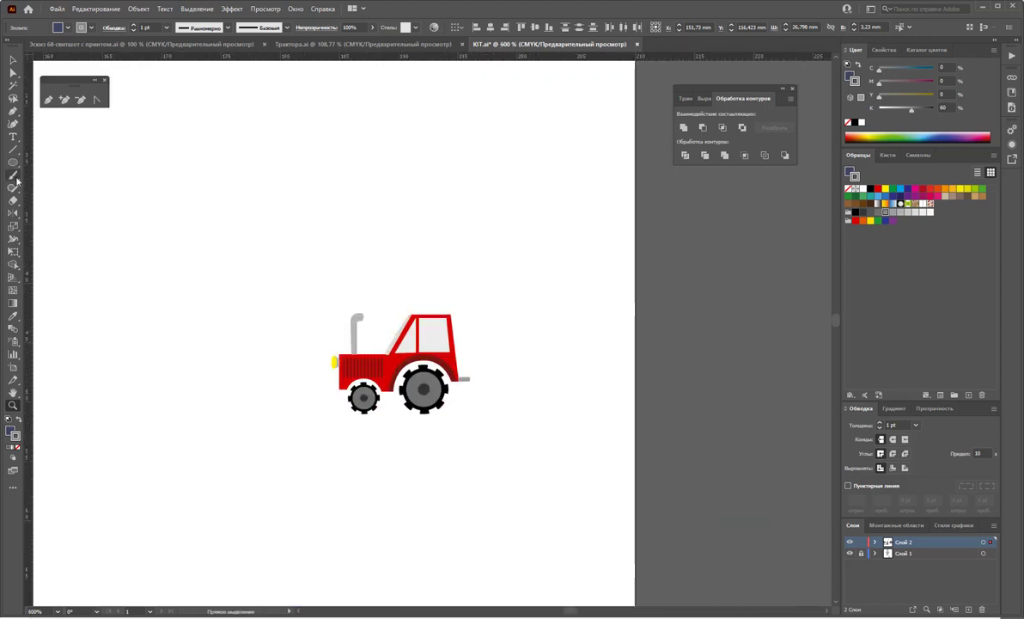
pyautogui.click(13, 315)
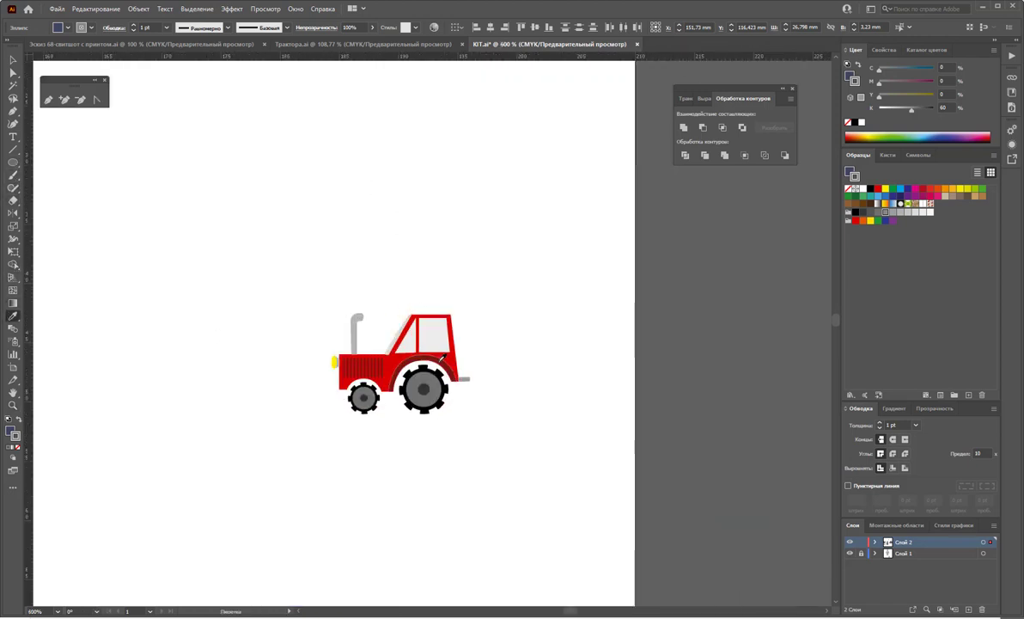
pyautogui.click(418, 358)
pyautogui.click(16, 60)
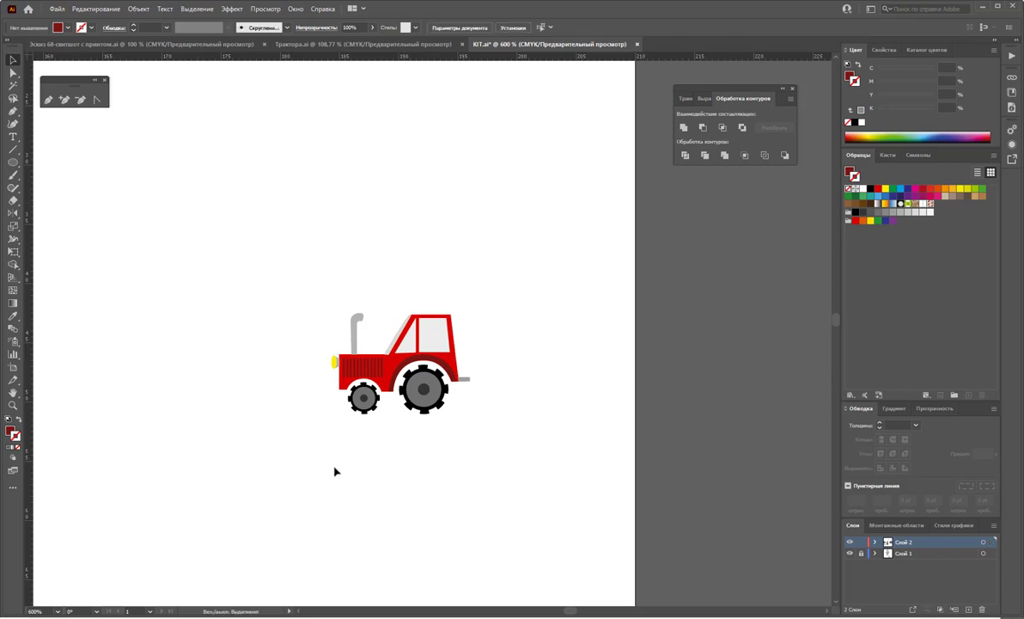
# Give the red bib buttons a black outline
pyautogui.press('z')
pyautogui.keyDown('alt'); pyautogui.click(398, 453); pyautogui.keyUp('alt')
pyautogui.keyDown('alt'); pyautogui.click(394, 437); pyautogui.keyUp('alt')
pyautogui.keyDown('alt'); pyautogui.click(378, 427); pyautogui.keyUp('alt')
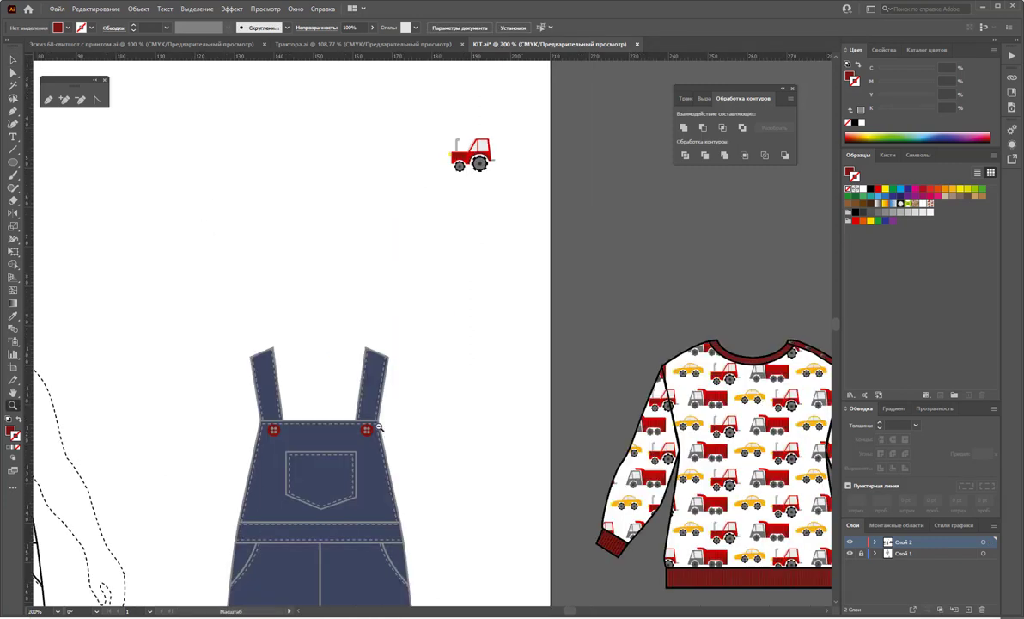
pyautogui.click(304, 405)
pyautogui.click(418, 375)
pyautogui.click(405, 430)
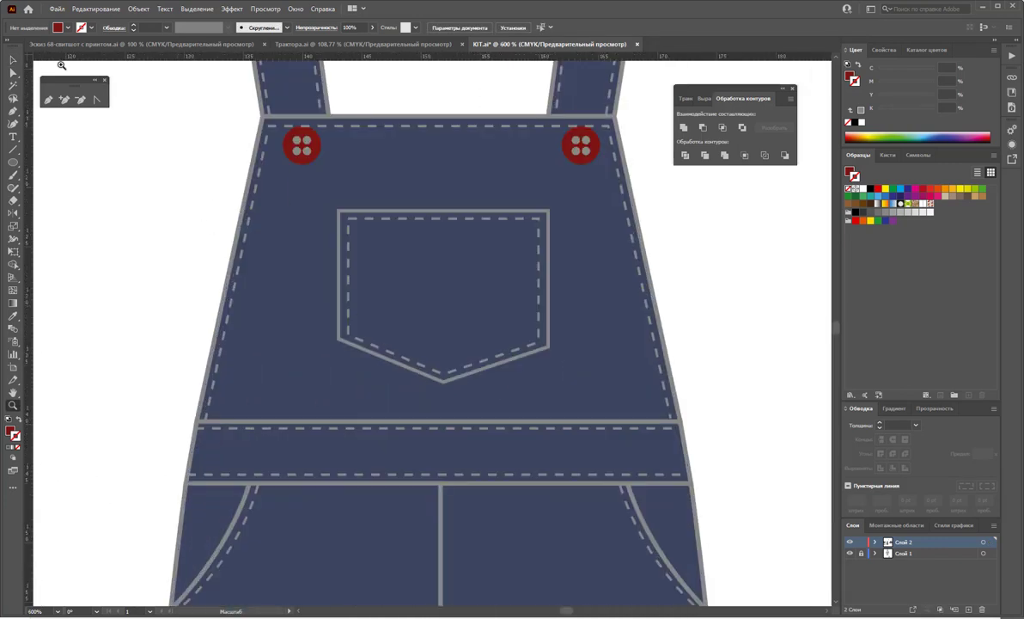
pyautogui.click(15, 74)
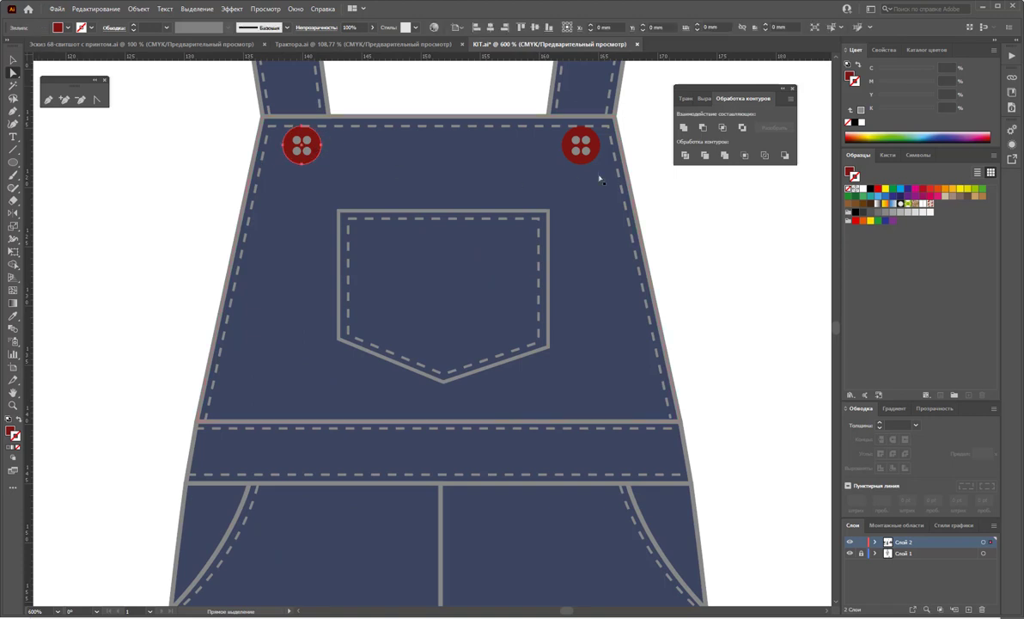
pyautogui.click(574, 142)
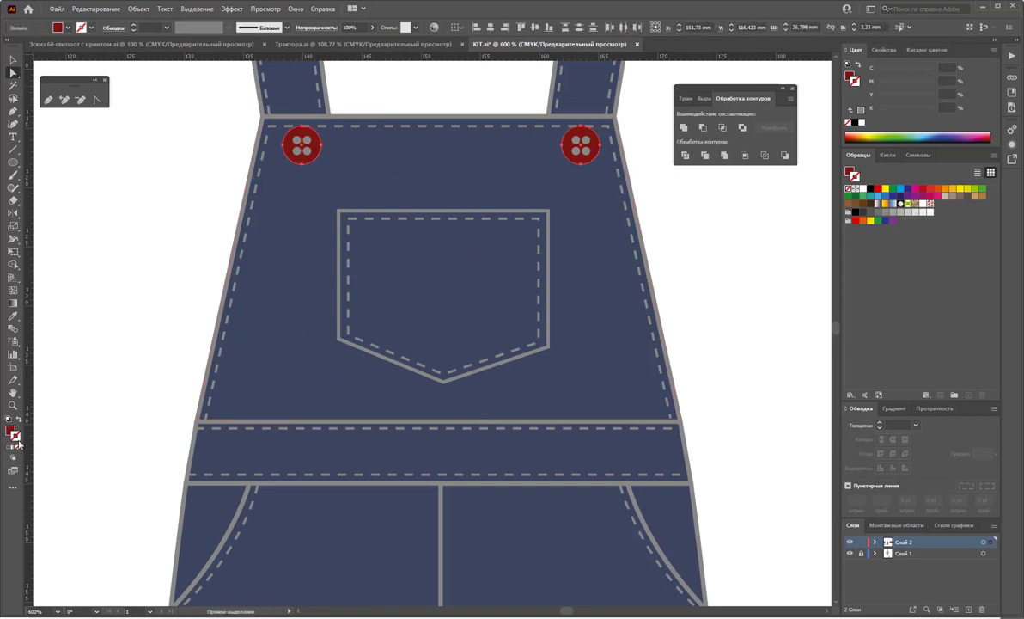
pyautogui.click(869, 189)
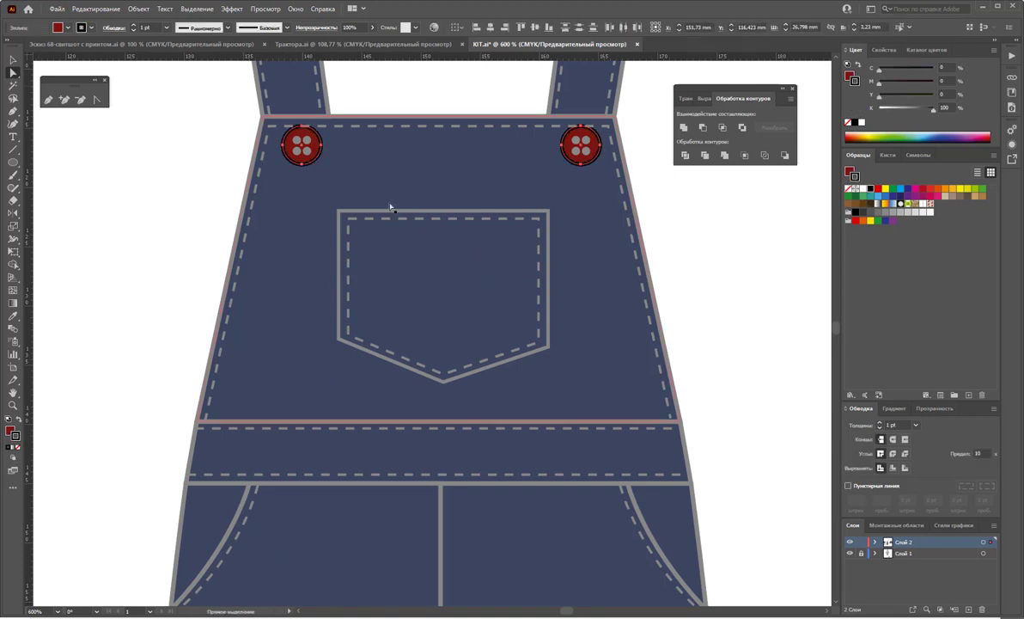
# Colour the holes in both buttons black
pyautogui.click(294, 157)
pyautogui.keyDown('shift'); pyautogui.click(303, 144); pyautogui.keyUp('shift')
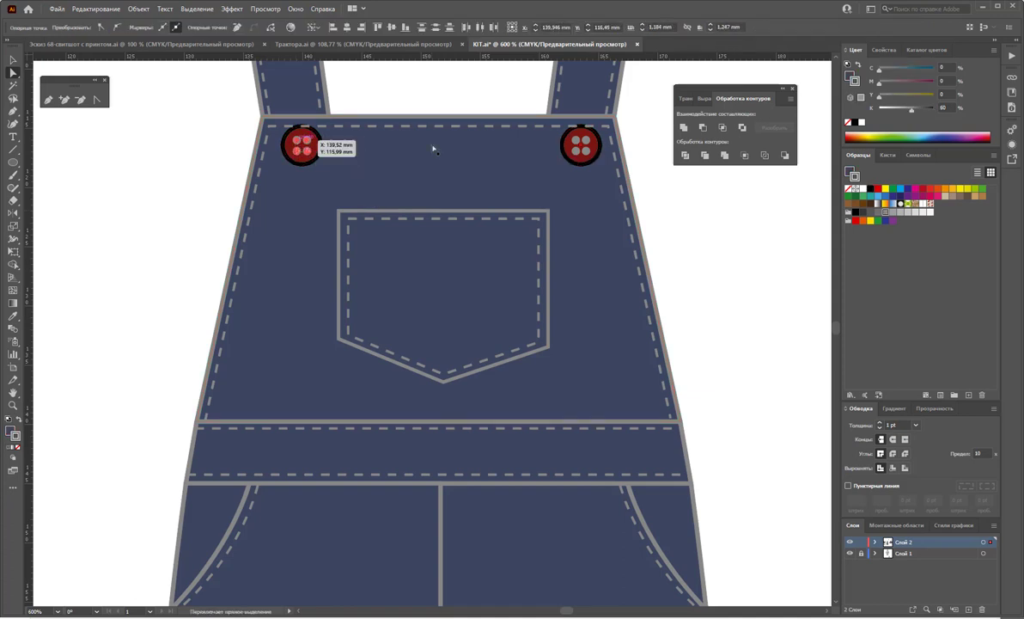
pyautogui.keyDown('shift'); pyautogui.click(573, 144); pyautogui.keyUp('shift')
pyautogui.keyDown('shift'); pyautogui.click(586, 154); pyautogui.keyUp('shift')
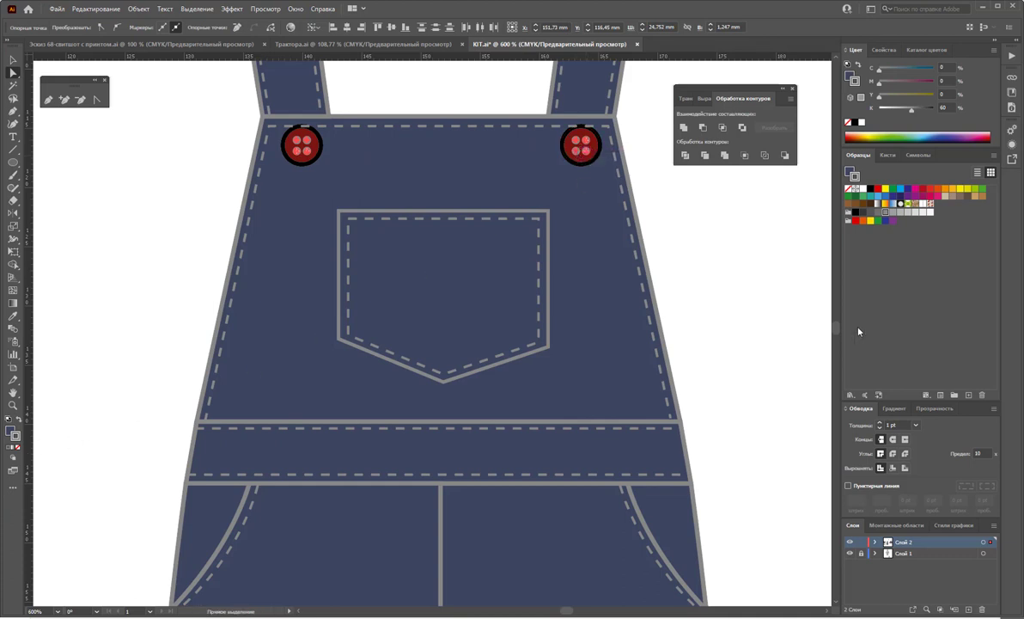
pyautogui.click(871, 188)
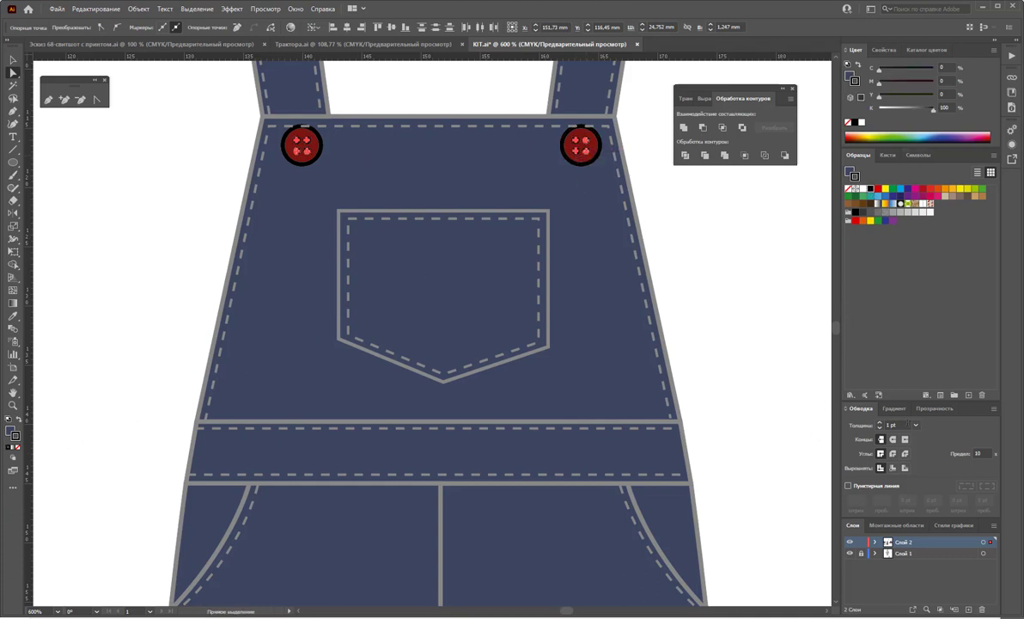
pyautogui.click(915, 425)
# Thin the button holes' outline to 0.5 pt
pyautogui.click(870, 176)
pyautogui.click(678, 262)
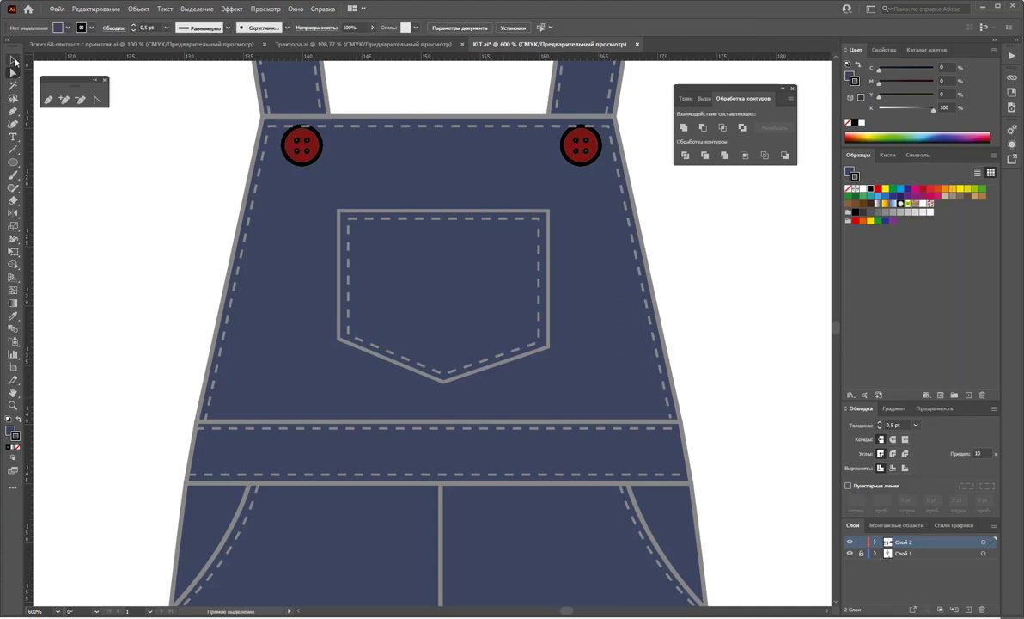
pyautogui.click(14, 60)
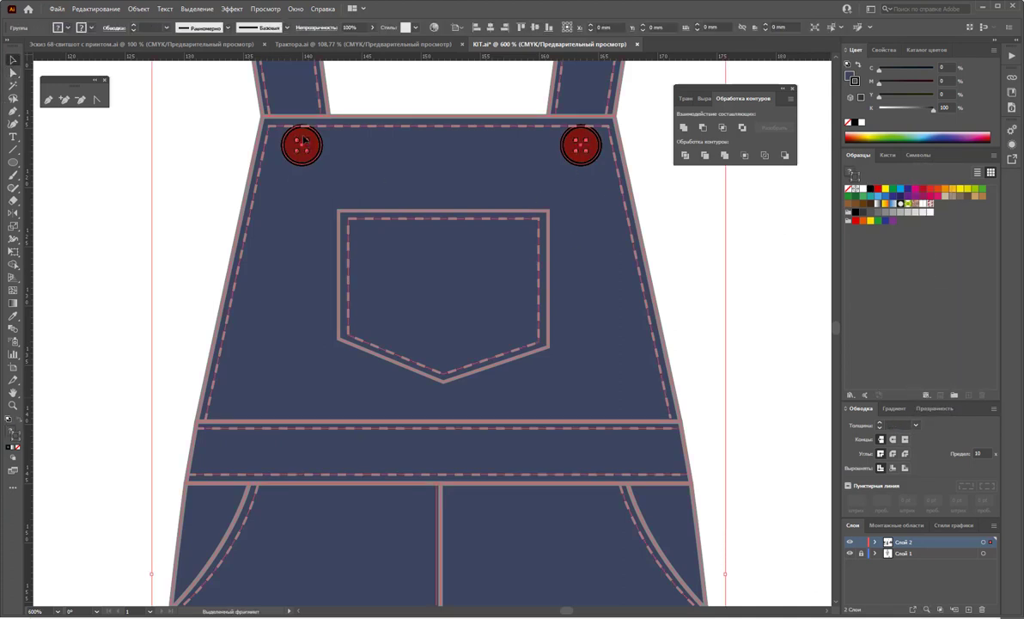
# Bring both red buttons to the front inside the navy overalls group
pyautogui.click(354, 164)
pyautogui.doubleClick(314, 150)
pyautogui.click(309, 149)
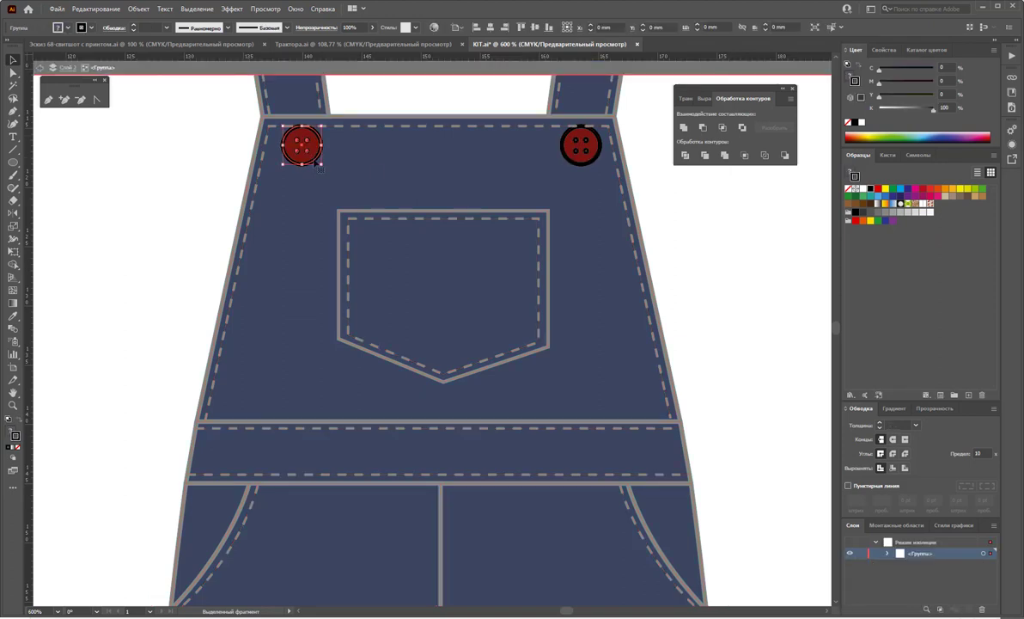
pyautogui.keyDown('shift'); pyautogui.click(584, 152); pyautogui.keyUp('shift')
pyautogui.rightClick(583, 151)
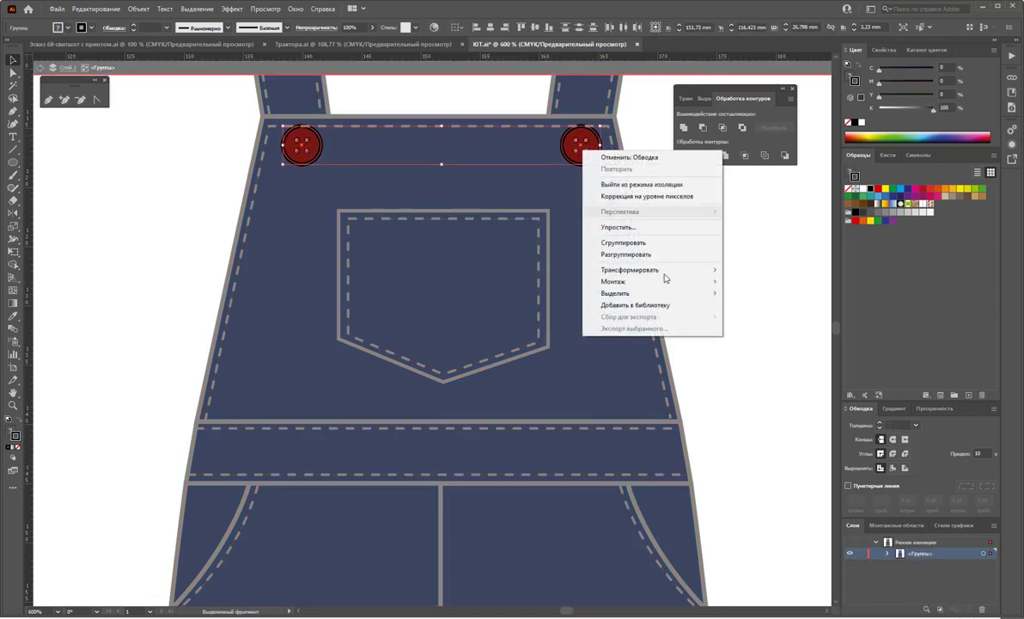
pyautogui.click(758, 282)
pyautogui.click(732, 279)
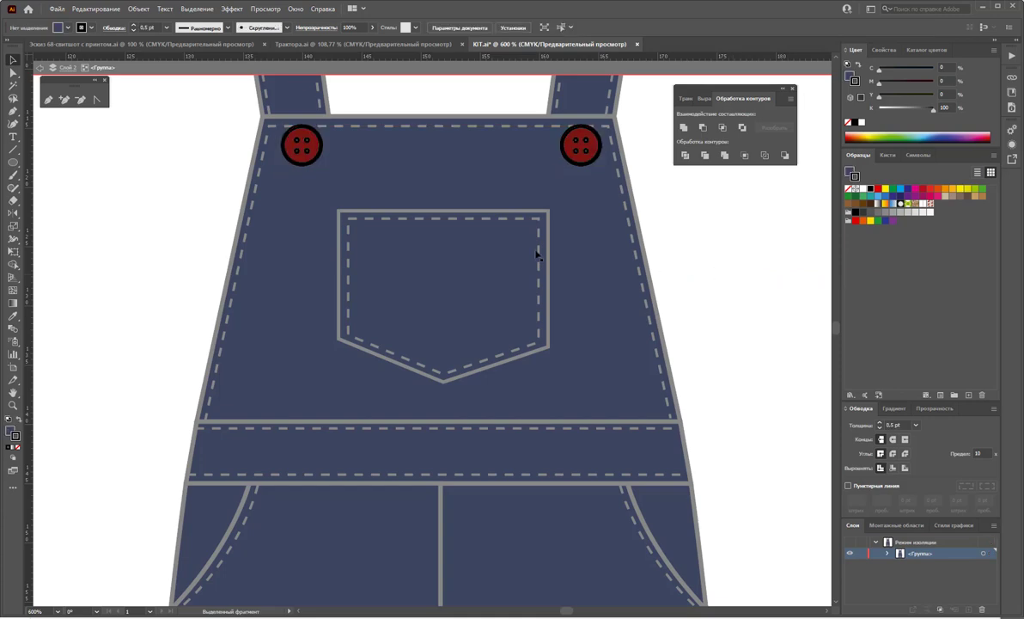
# Zoom out to the whole artboard and isolate the small tractor group
pyautogui.press('z')
pyautogui.keyDown('alt'); pyautogui.click(469, 293); pyautogui.keyUp('alt')
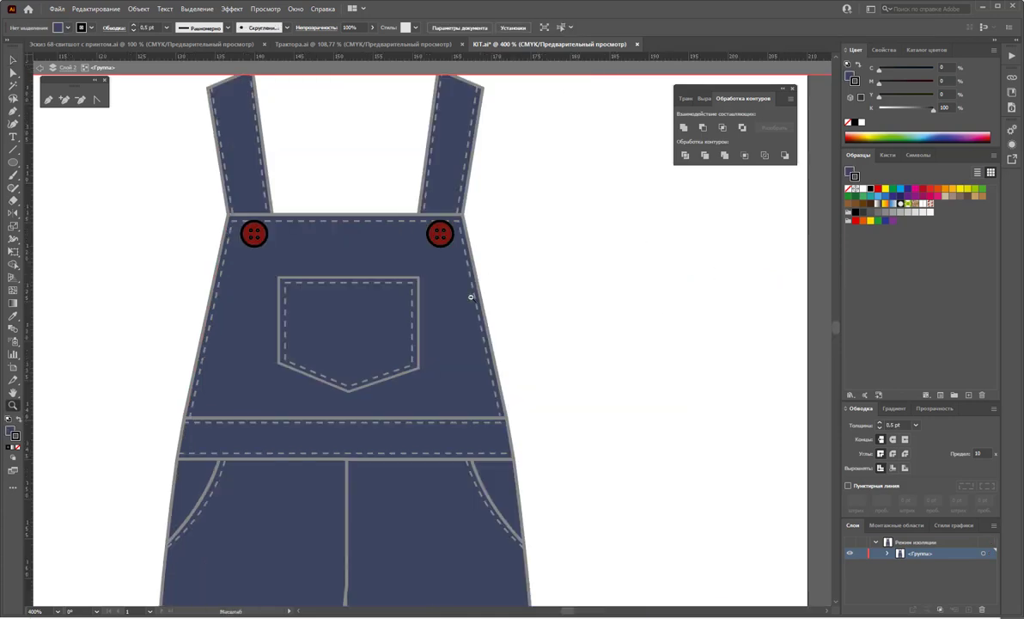
pyautogui.keyDown('alt'); pyautogui.click(455, 309); pyautogui.keyUp('alt')
pyautogui.keyDown('alt'); pyautogui.click(443, 327); pyautogui.keyUp('alt')
pyautogui.keyDown('alt'); pyautogui.click(446, 291); pyautogui.keyUp('alt')
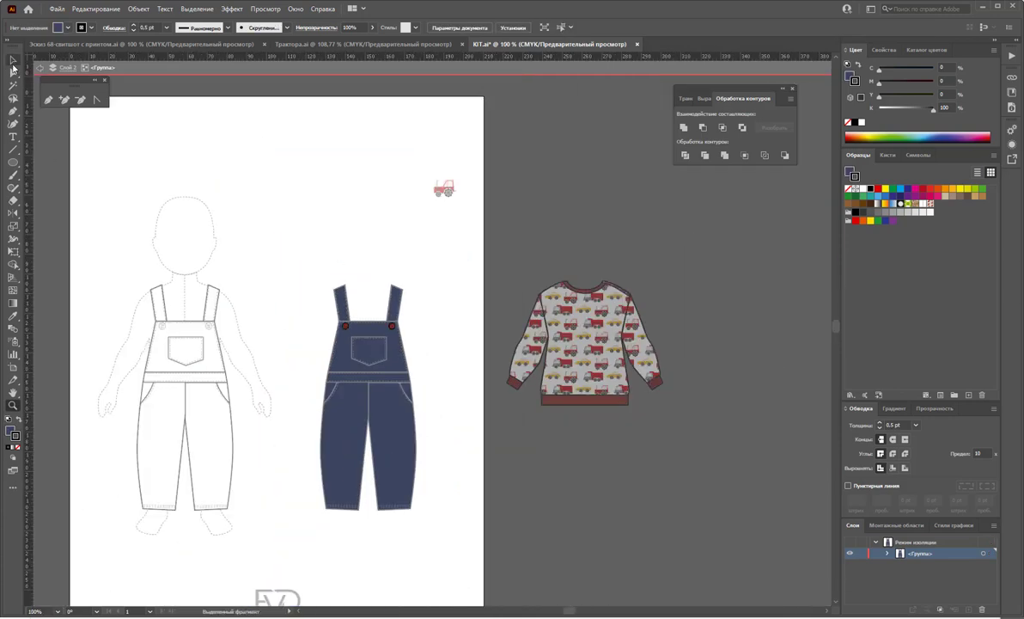
pyautogui.click(12, 63)
pyautogui.doubleClick(388, 222)
pyautogui.click(451, 189)
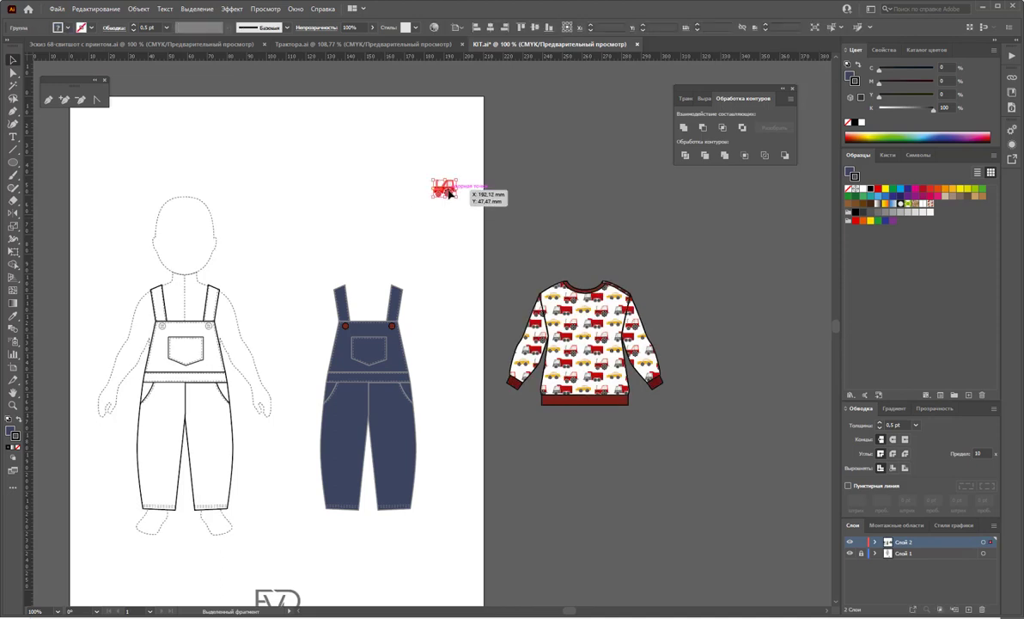
pyautogui.doubleClick(371, 333)
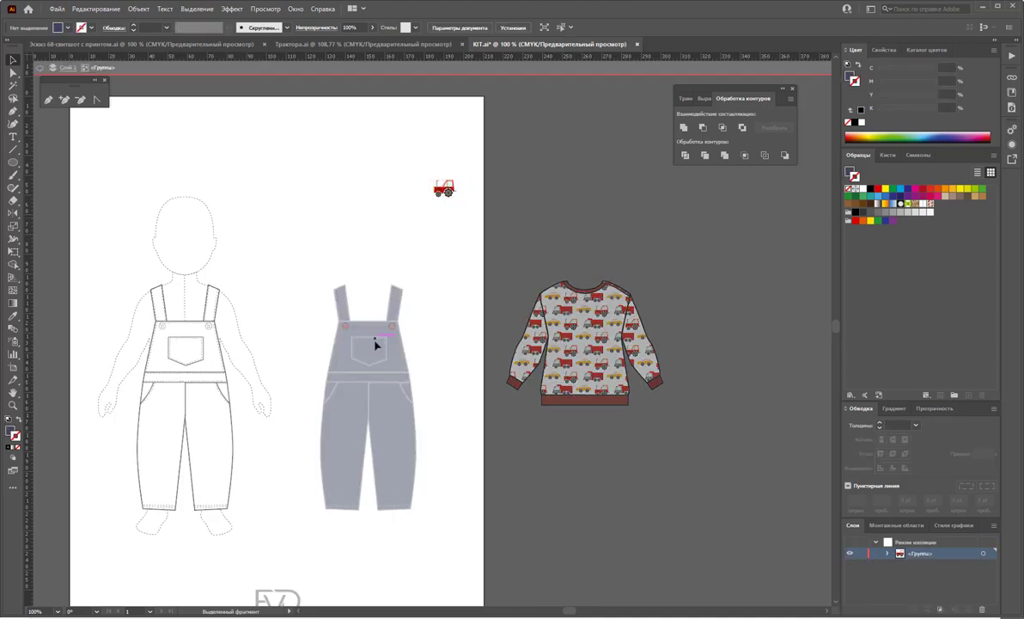
# Move the small tractor onto the navy overalls' bib pocket
pyautogui.doubleClick(445, 271)
pyautogui.moveTo(448, 199); pyautogui.dragTo(374, 352)
pyautogui.click(463, 332)
# Choose an option from the vehicle-print sweatshirt's context menu, then check the overalls selection
pyautogui.click(585, 342)
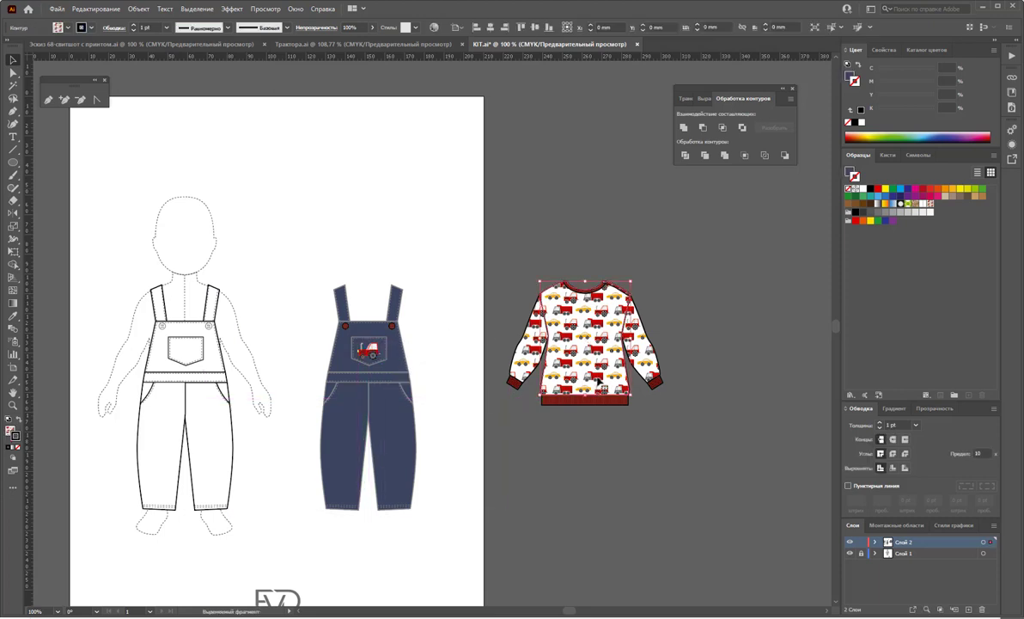
pyautogui.click(702, 342)
pyautogui.rightClick(621, 311)
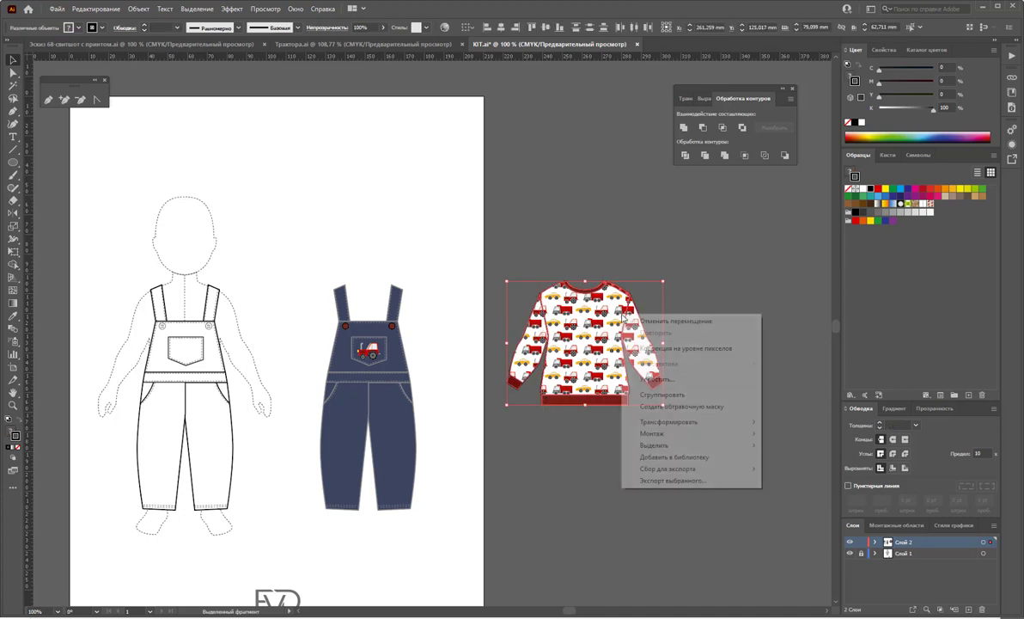
pyautogui.click(679, 392)
pyautogui.click(381, 370)
pyautogui.click(381, 370)
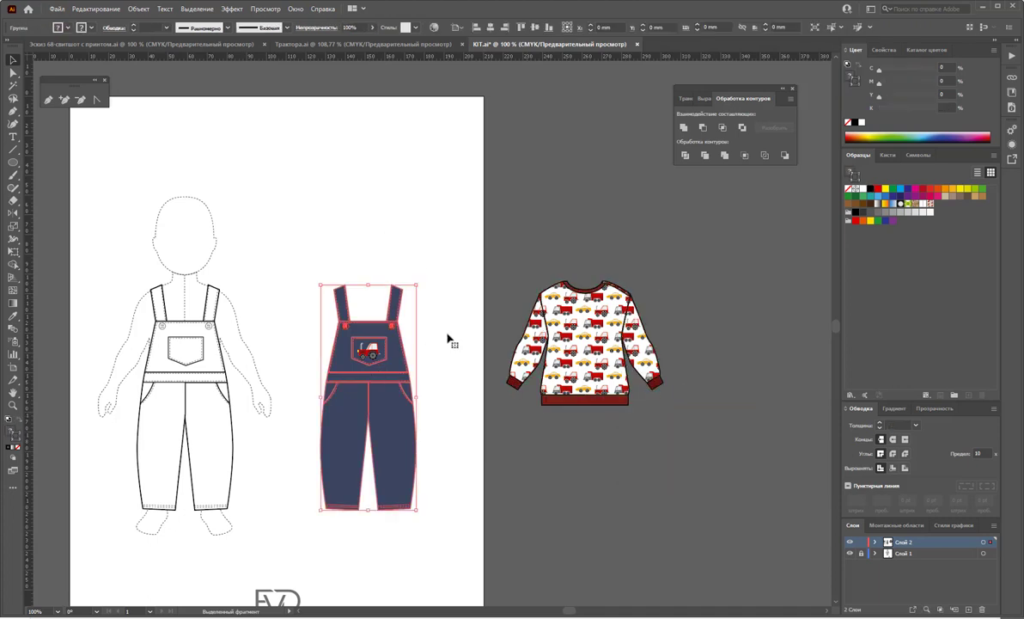
pyautogui.click(426, 345)
# Drag the artboard's right edge out to 315.95 mm wide, past the sweatshirt
pyautogui.click(19, 369)
pyautogui.scroll(-1, 347, 321)
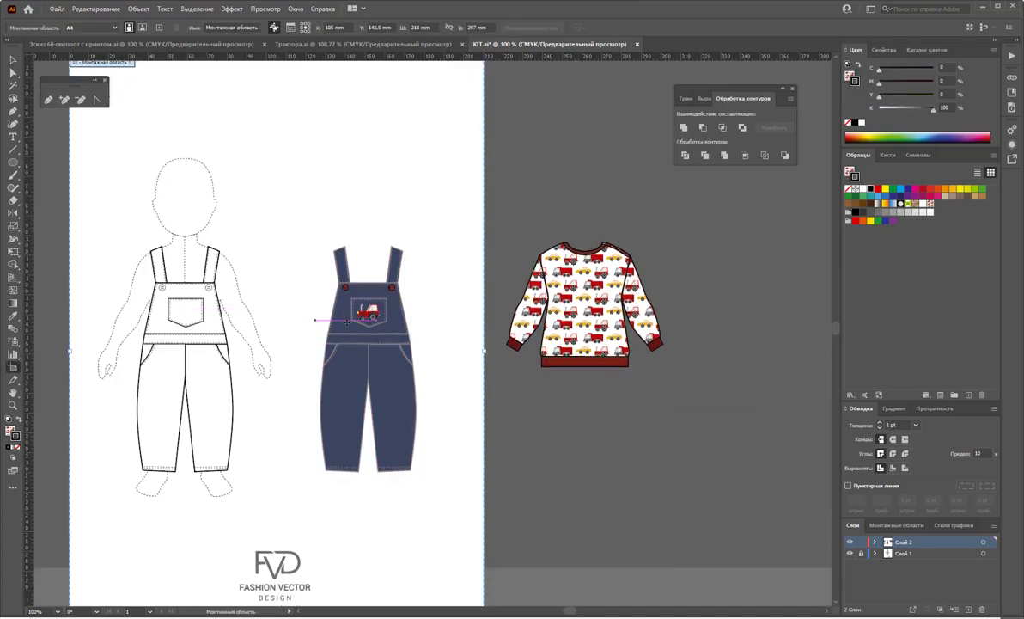
pyautogui.moveTo(484, 352); pyautogui.dragTo(694, 361)
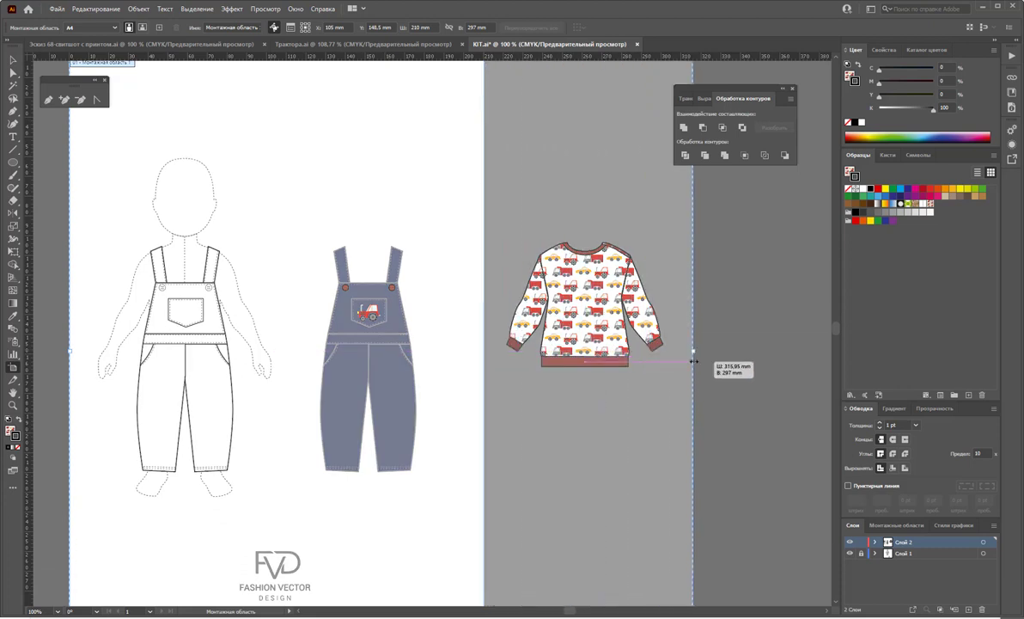
pyautogui.moveTo(695, 361); pyautogui.dragTo(694, 362)
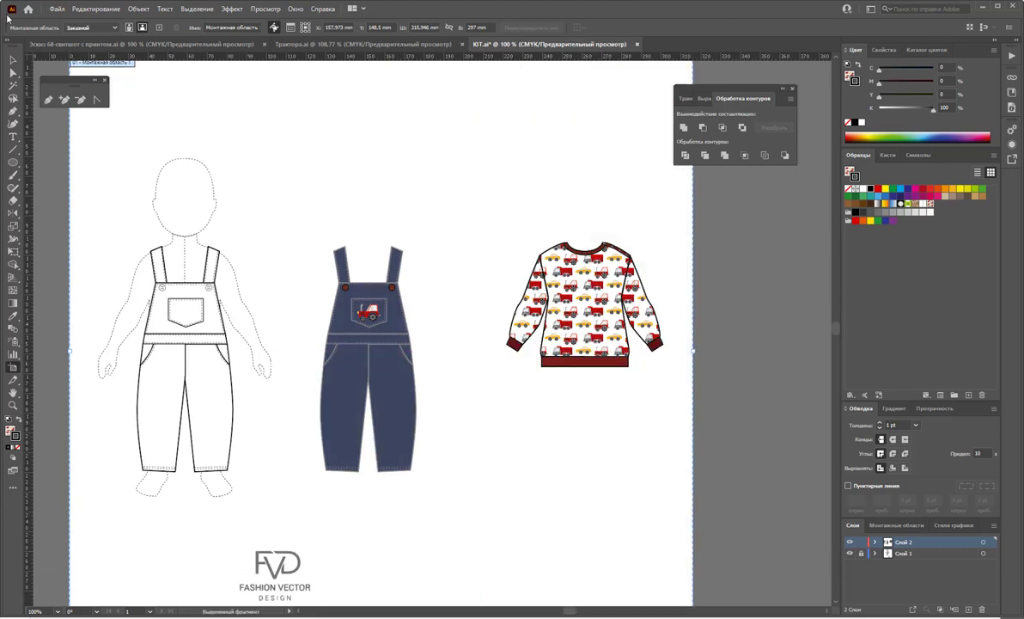
pyautogui.click(13, 61)
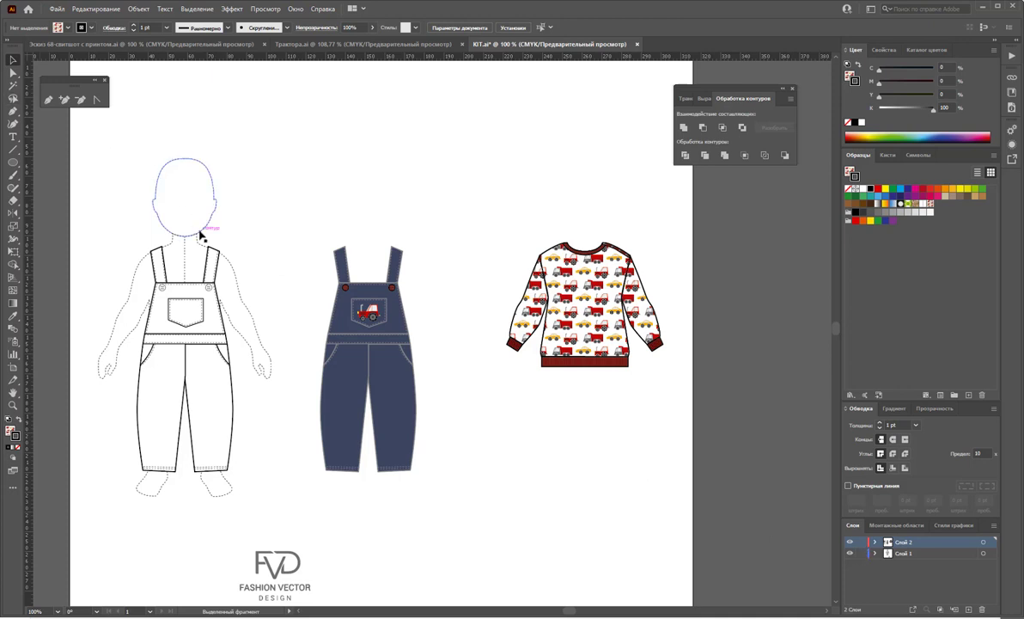
# Alt-drag a copy of the dashed child figure beneath the vehicle-print sweatshirt
pyautogui.moveTo(205, 235); pyautogui.dragTo(510, 250)
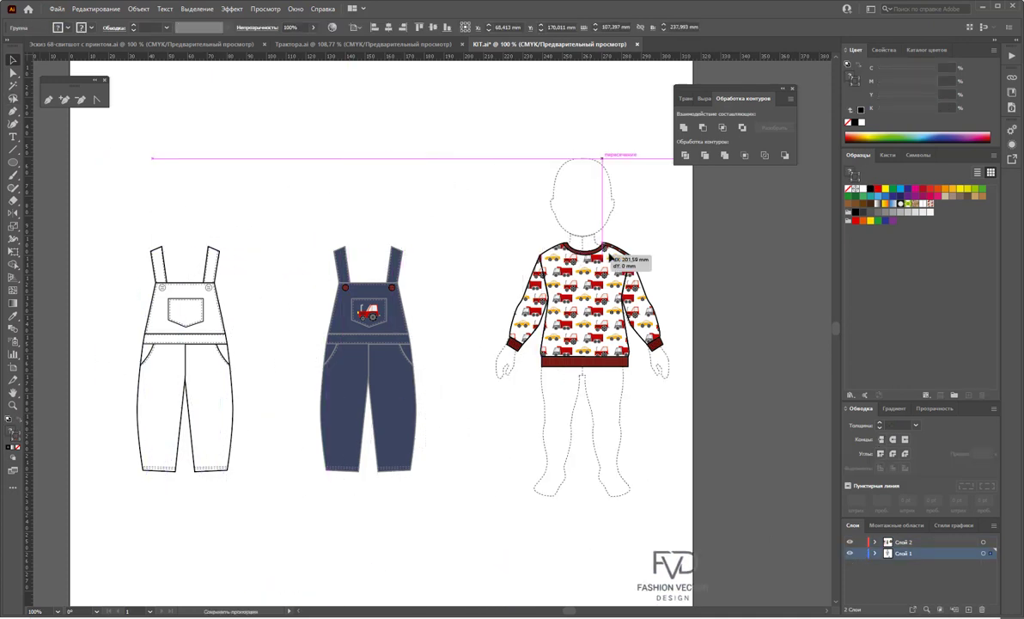
pyautogui.moveTo(510, 250)
pyautogui.mouseDown()
pyautogui.moveTo(659, 250)
pyautogui.moveTo(593, 257)
pyautogui.moveTo(602, 256)
pyautogui.mouseUp()
pyautogui.click(481, 416)
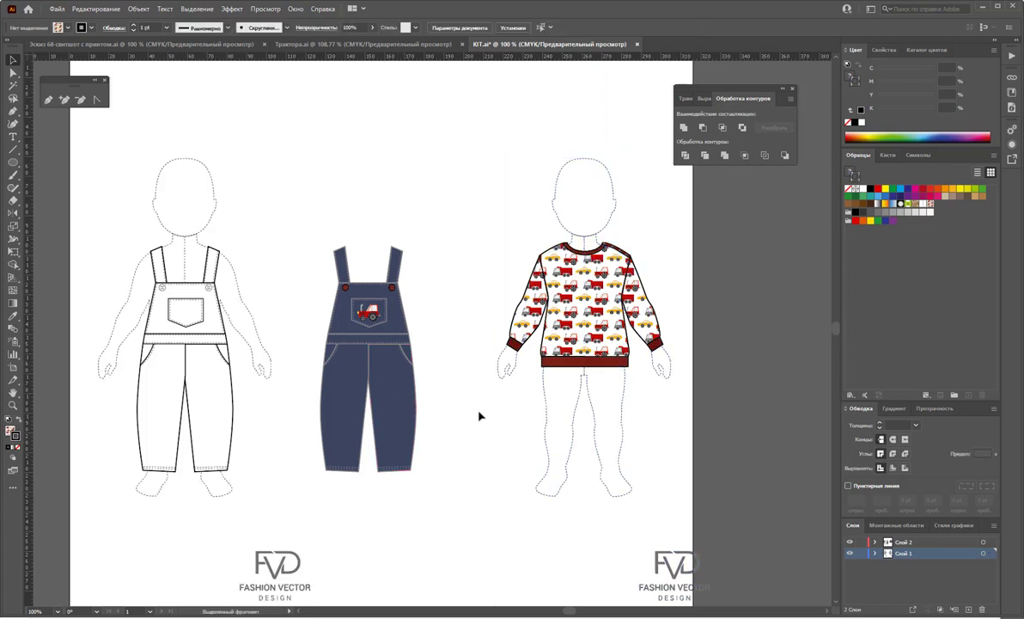
pyautogui.scroll(-2, 481, 416)
# Delete the duplicated FVD logo and KIT caption, then select the right figure and sweatshirt
pyautogui.click(17, 74)
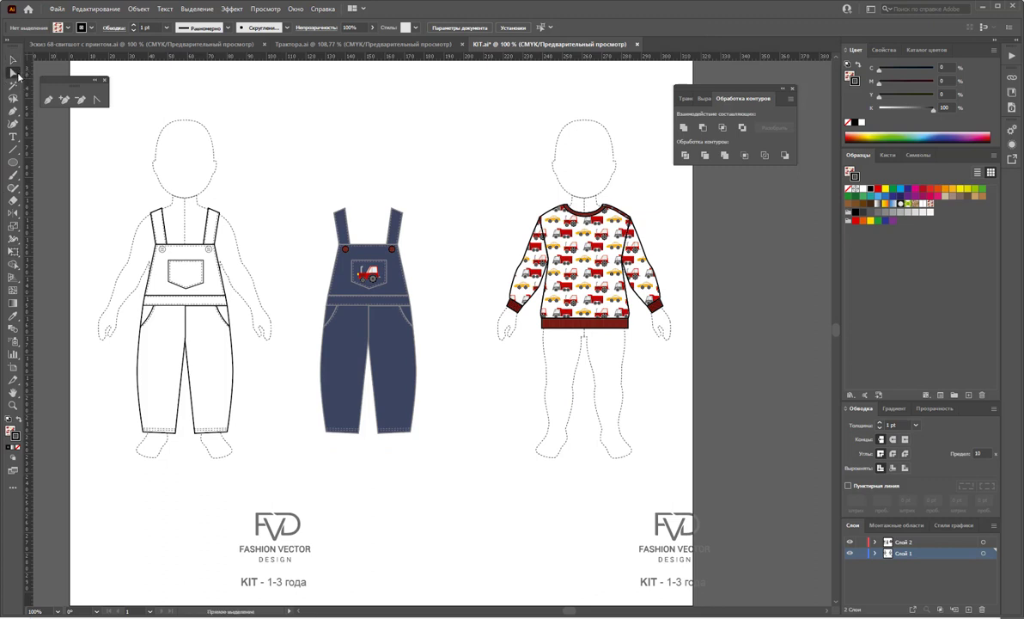
pyautogui.moveTo(559, 462); pyautogui.dragTo(702, 573)
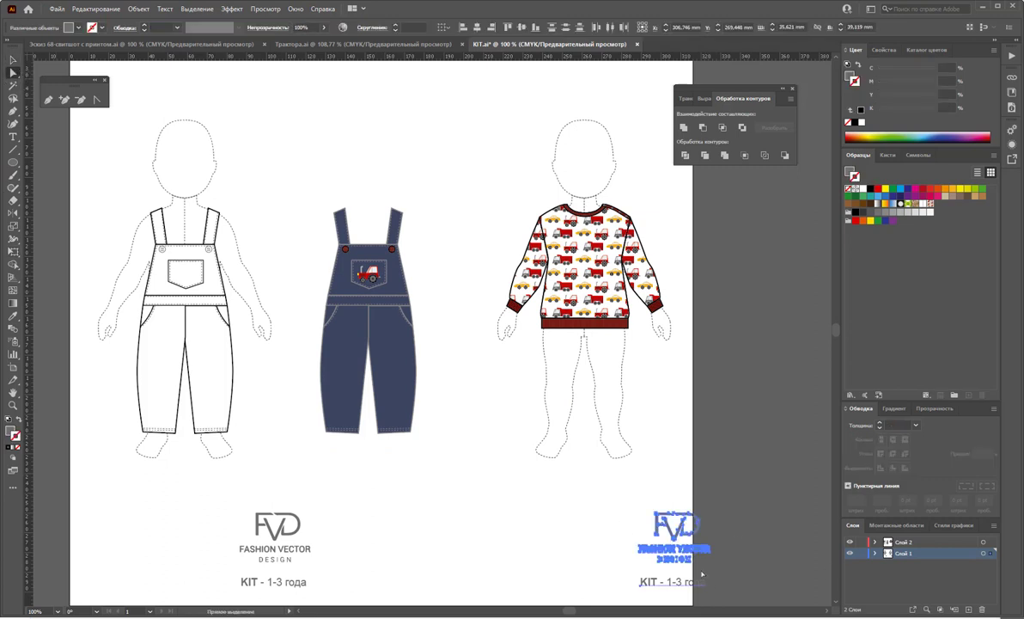
pyautogui.press('Delete')
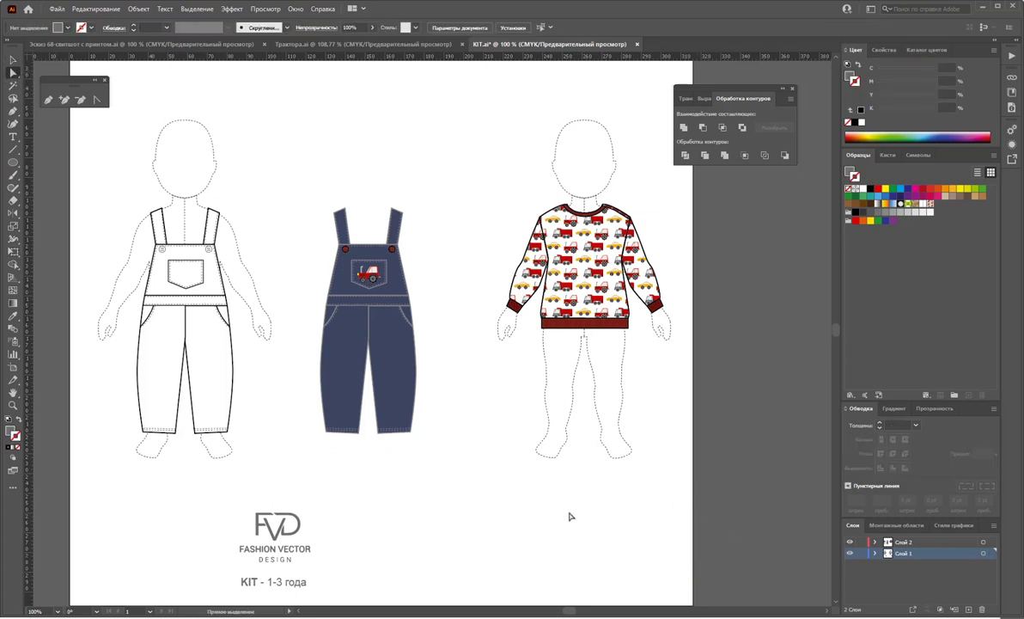
pyautogui.moveTo(466, 123); pyautogui.dragTo(684, 474)
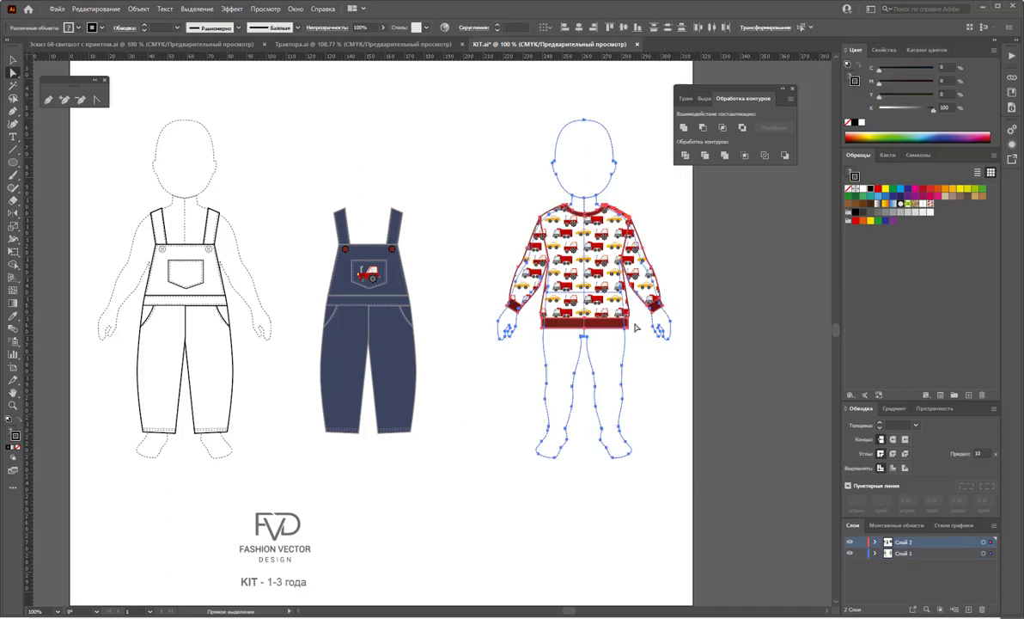
# Shift the right child figure and sweatshirt slightly left
pyautogui.moveTo(589, 292); pyautogui.dragTo(565, 292)
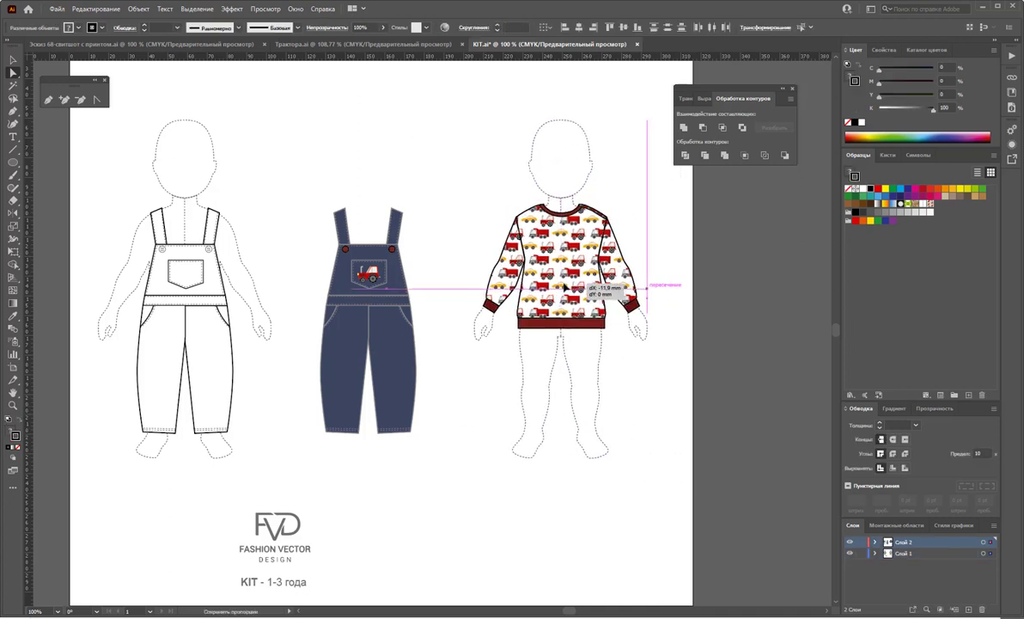
pyautogui.press('v')
pyautogui.click(371, 146)
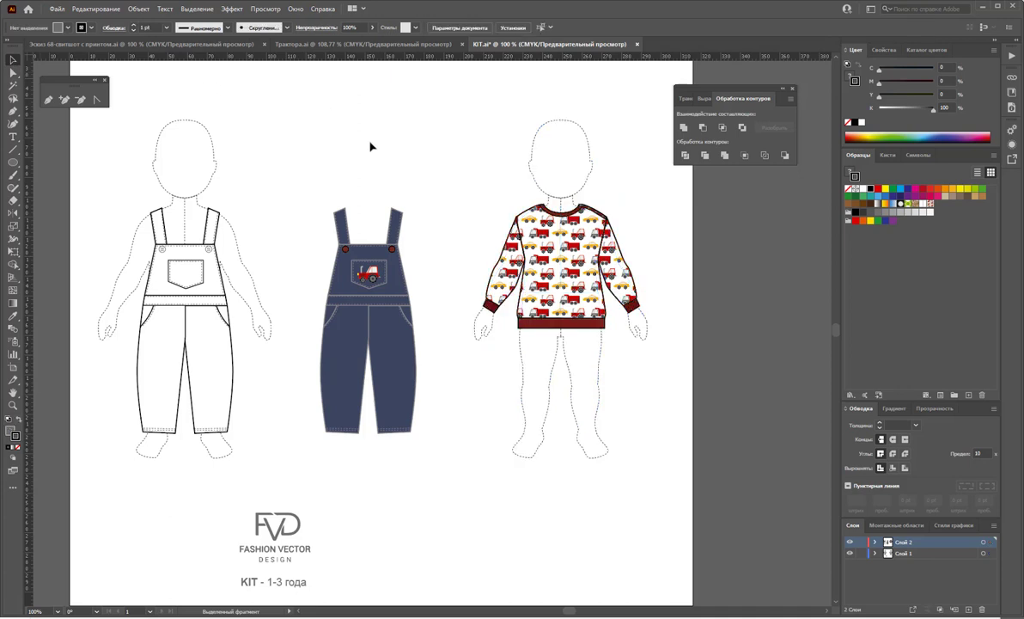
# Copy the navy overalls onto the right figure and bring them in front of the sweatshirt
pyautogui.click(363, 293)
pyautogui.moveTo(404, 340); pyautogui.dragTo(583, 359)
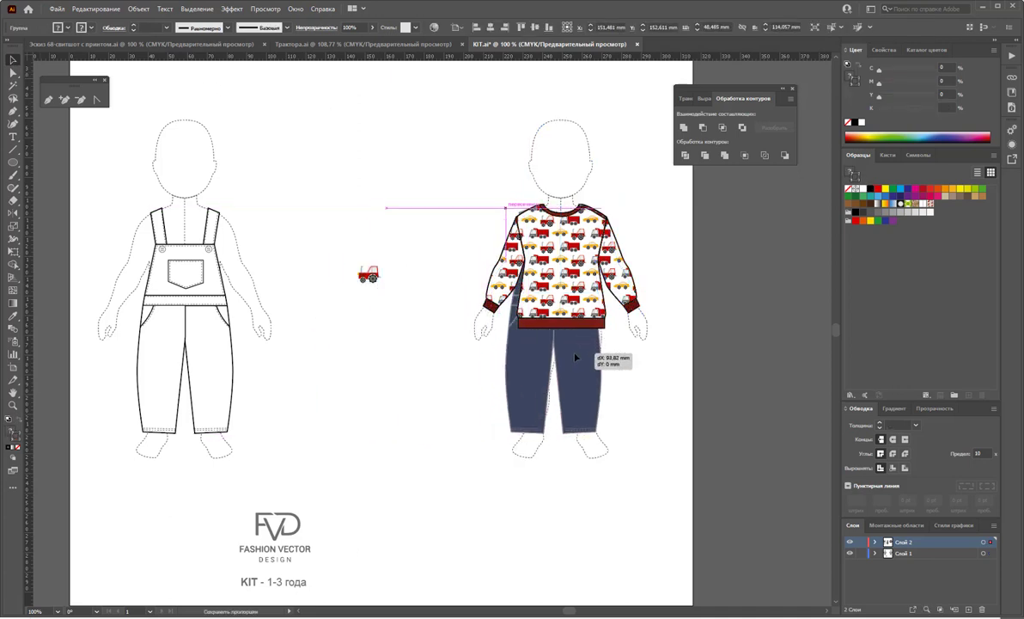
pyautogui.hotkey('ctrl', 'z')
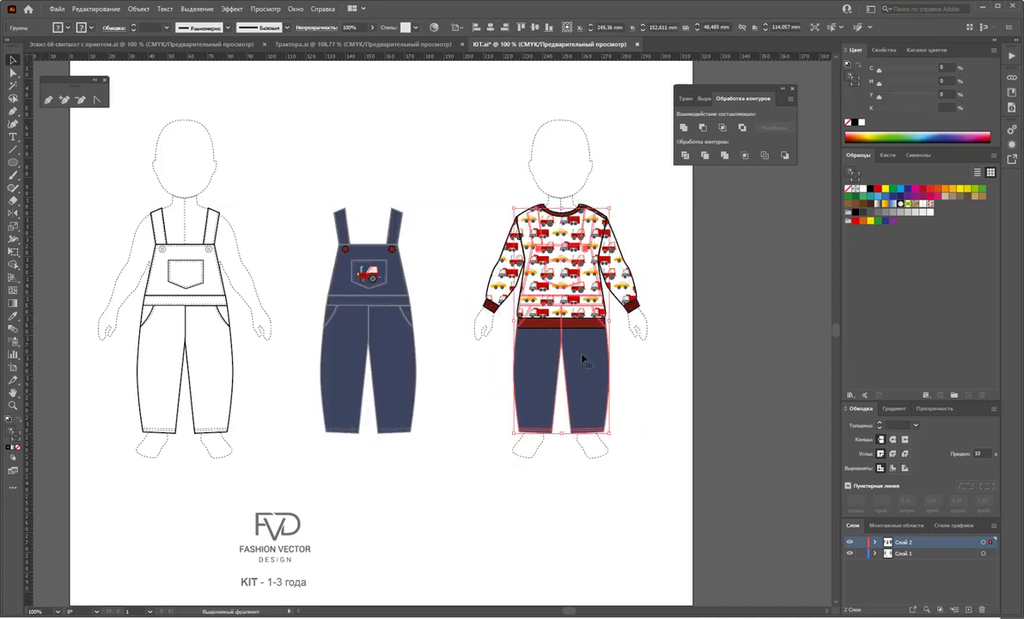
pyautogui.rightClick(582, 356)
pyautogui.moveTo(677, 493)
pyautogui.click(762, 487)
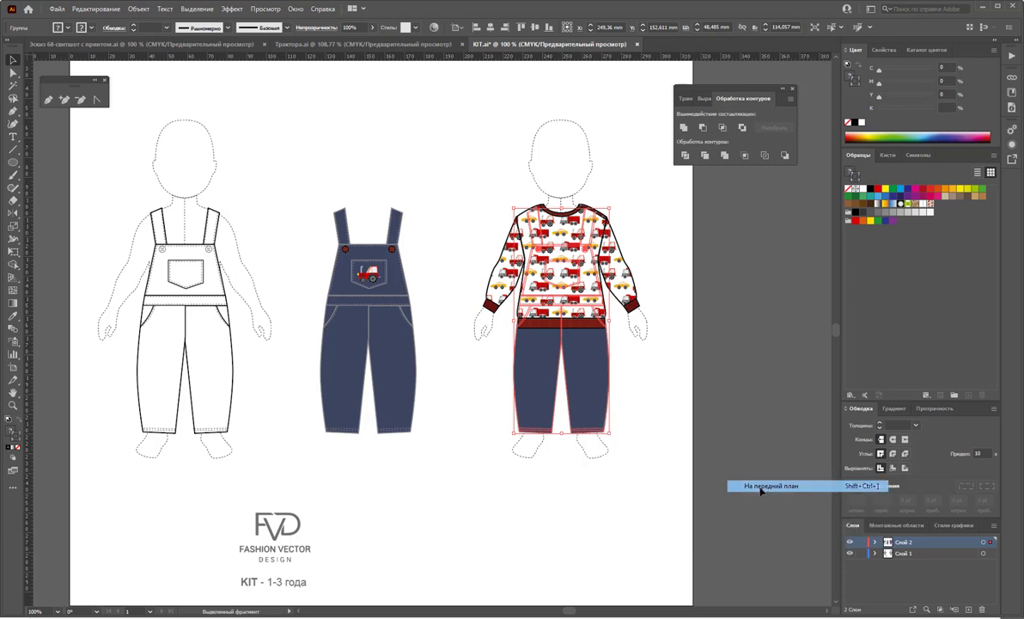
pyautogui.click(662, 448)
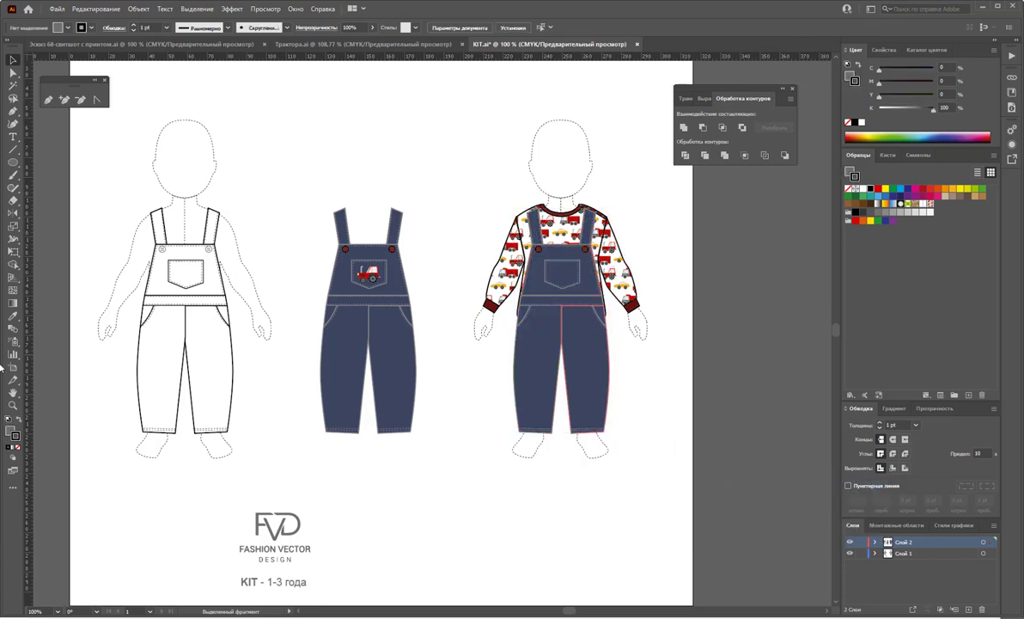
pyautogui.click(13, 405)
pyautogui.click(540, 329)
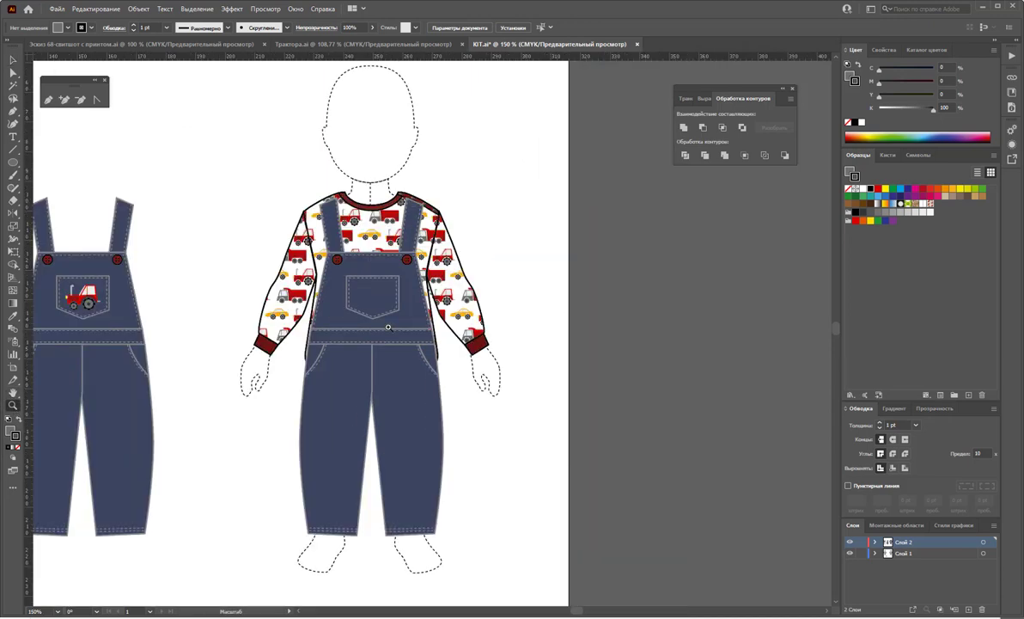
# Nudge the tractor-print sweatshirt slightly so it sits centred under the overalls
pyautogui.click(389, 328)
pyautogui.click(414, 309)
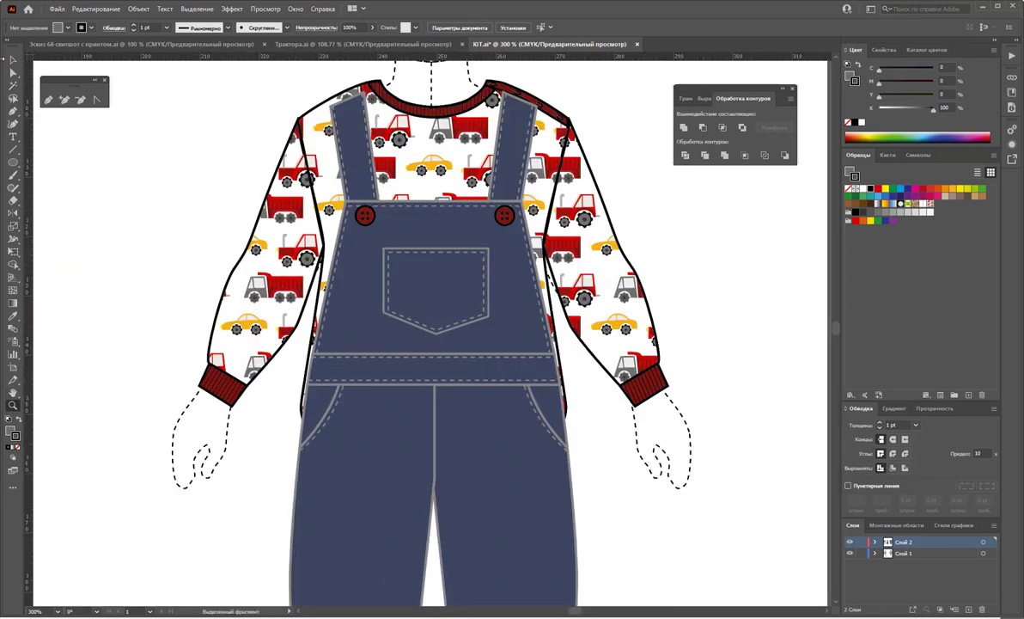
pyautogui.click(12, 60)
pyautogui.moveTo(402, 188); pyautogui.dragTo(425, 165)
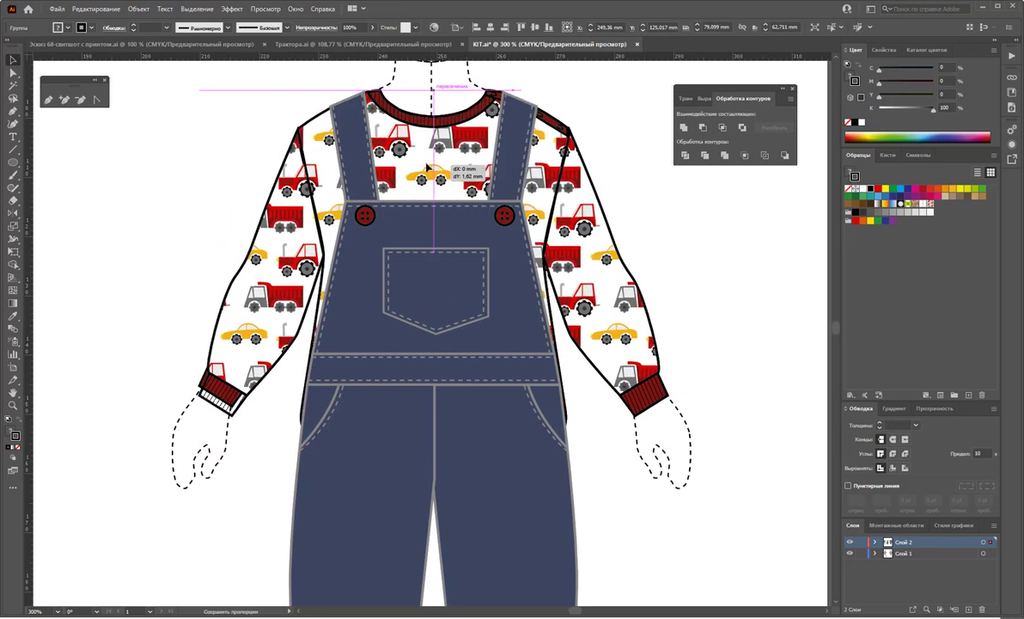
# Move the navy overalls up over the sweatshirt and lengthen their hem slightly
pyautogui.click(631, 226)
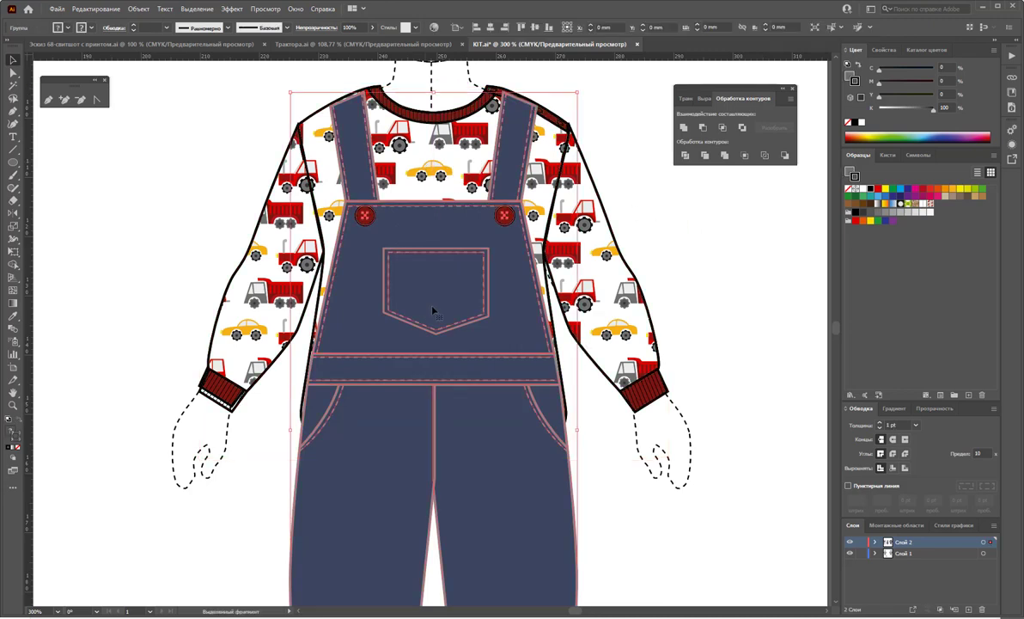
pyautogui.moveTo(401, 284); pyautogui.dragTo(421, 304)
pyautogui.click(722, 327)
pyautogui.scroll(-2, 625, 256)
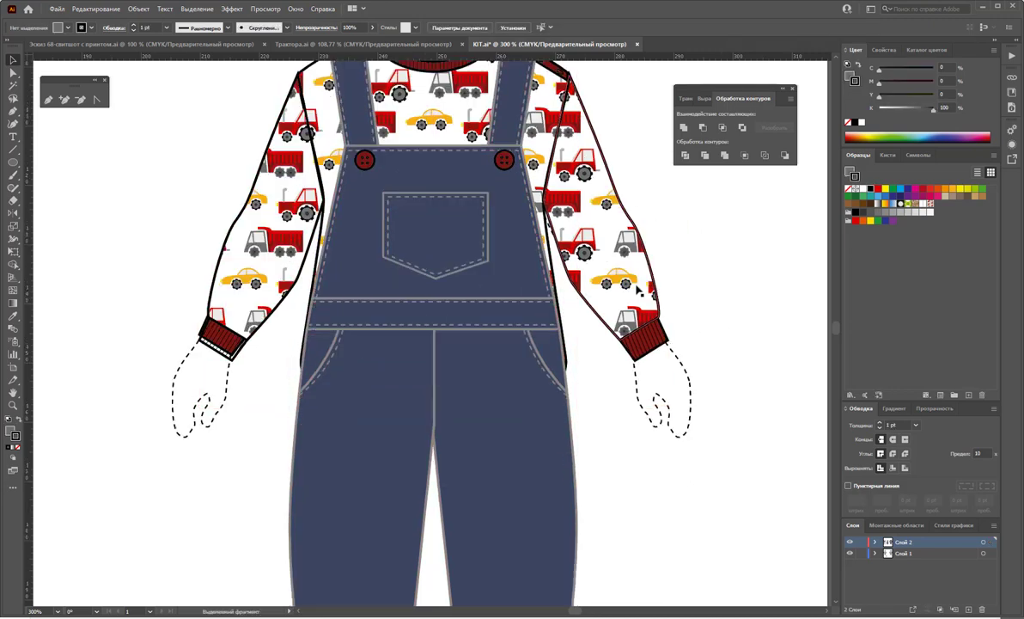
pyautogui.scroll(-3, 625, 255)
pyautogui.scroll(-3, 624, 255)
pyautogui.click(448, 258)
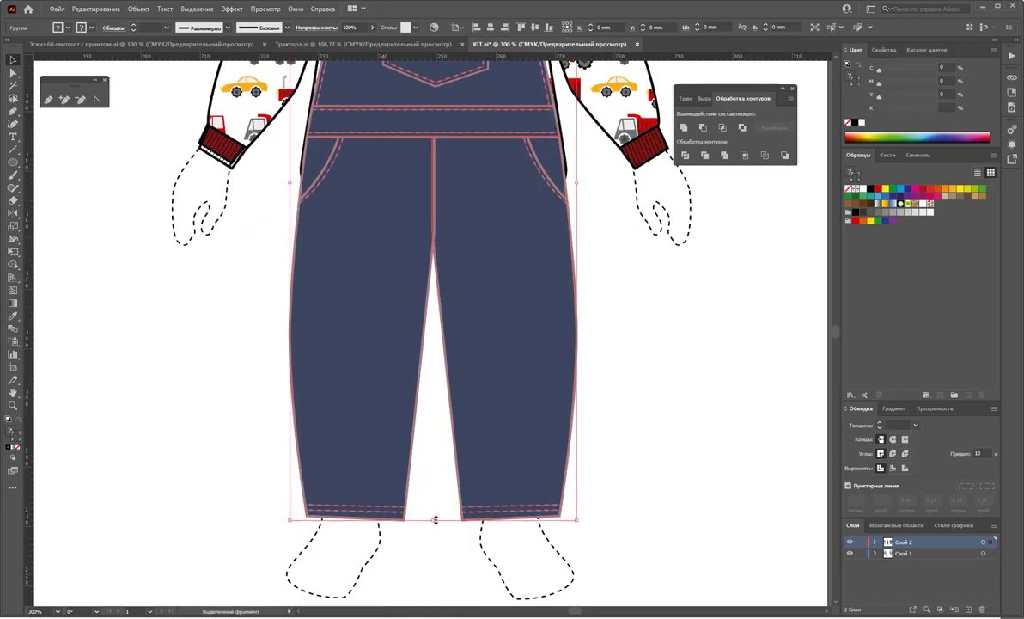
pyautogui.moveTo(435, 519); pyautogui.dragTo(435, 522)
pyautogui.scroll(3, 441, 339)
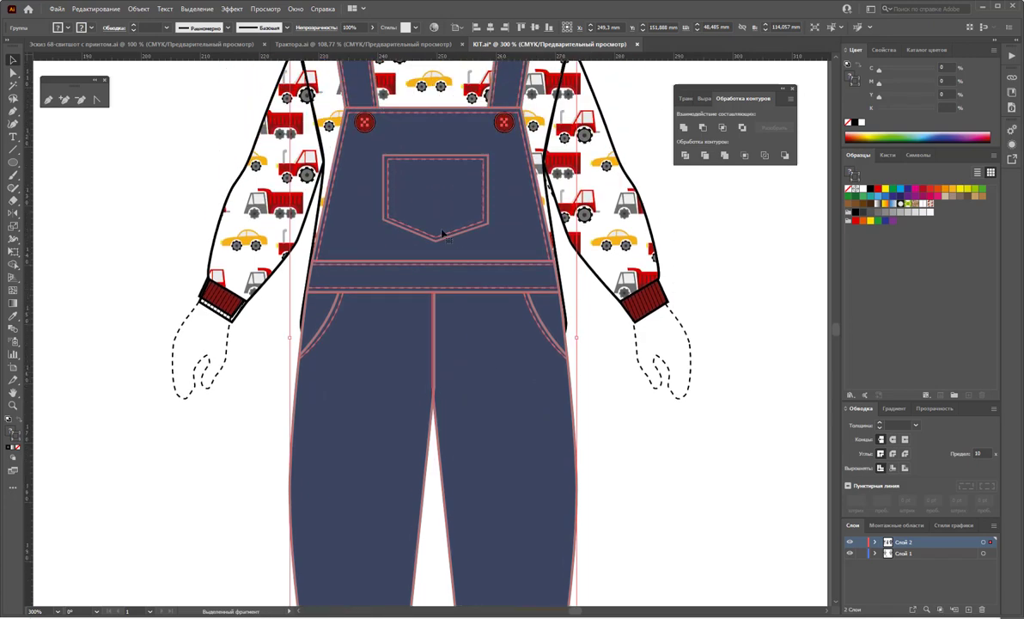
pyautogui.scroll(3, 442, 232)
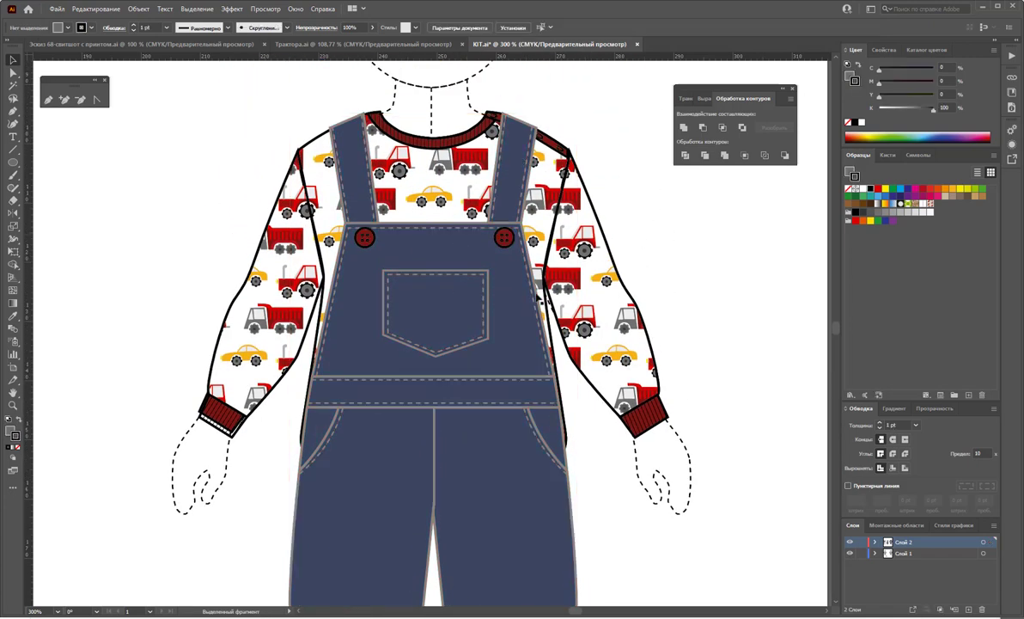
# Isolate the sweatshirt group and nudge points on its body outline and left side seam
pyautogui.doubleClick(500, 253)
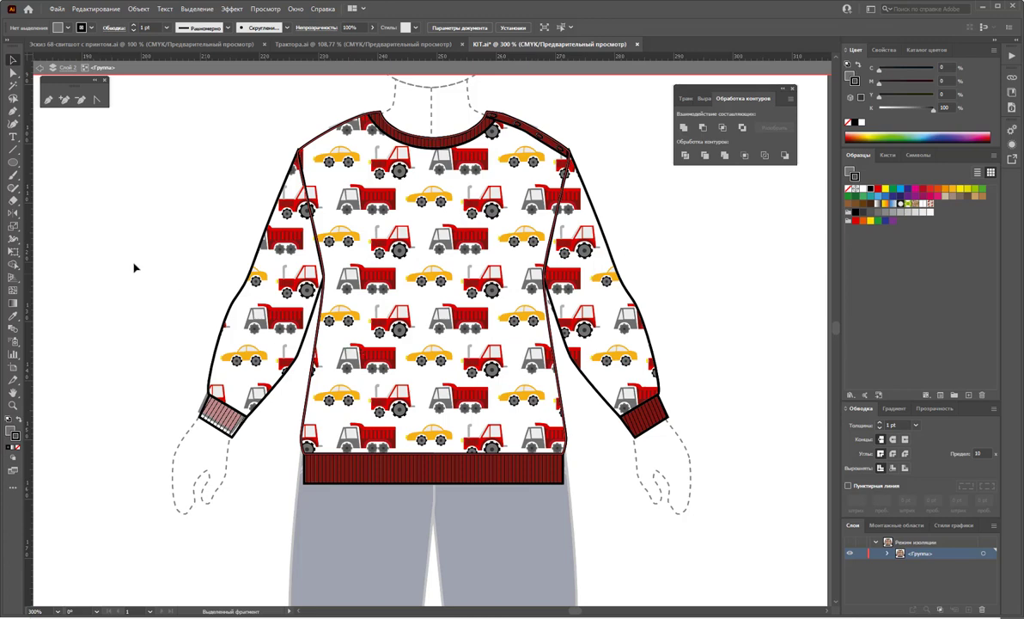
pyautogui.click(13, 74)
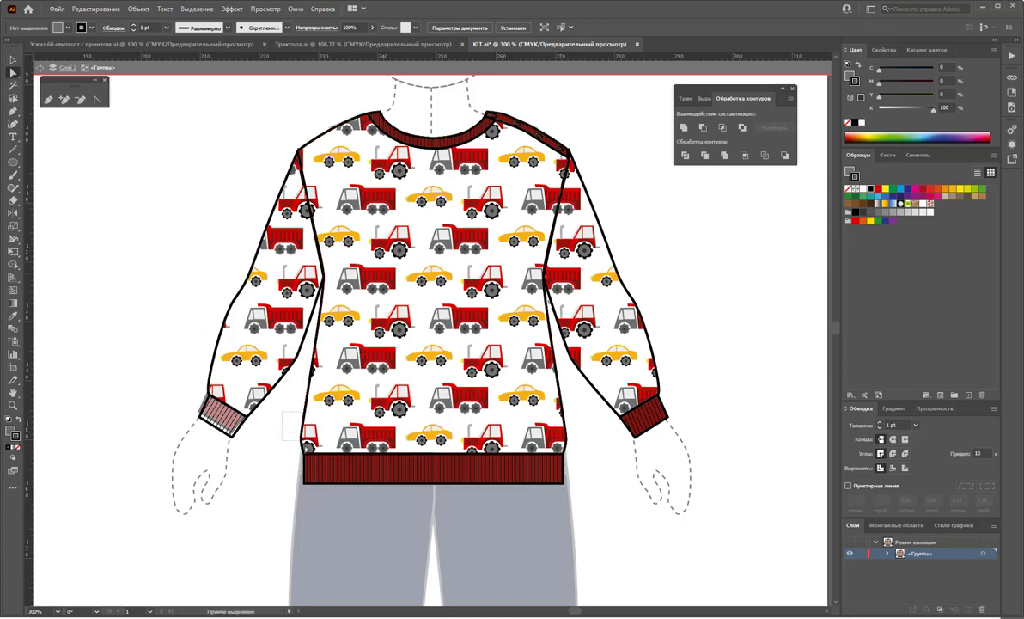
pyautogui.moveTo(300, 446)
pyautogui.mouseDown()
pyautogui.moveTo(307, 430)
pyautogui.moveTo(309, 441)
pyautogui.mouseUp()
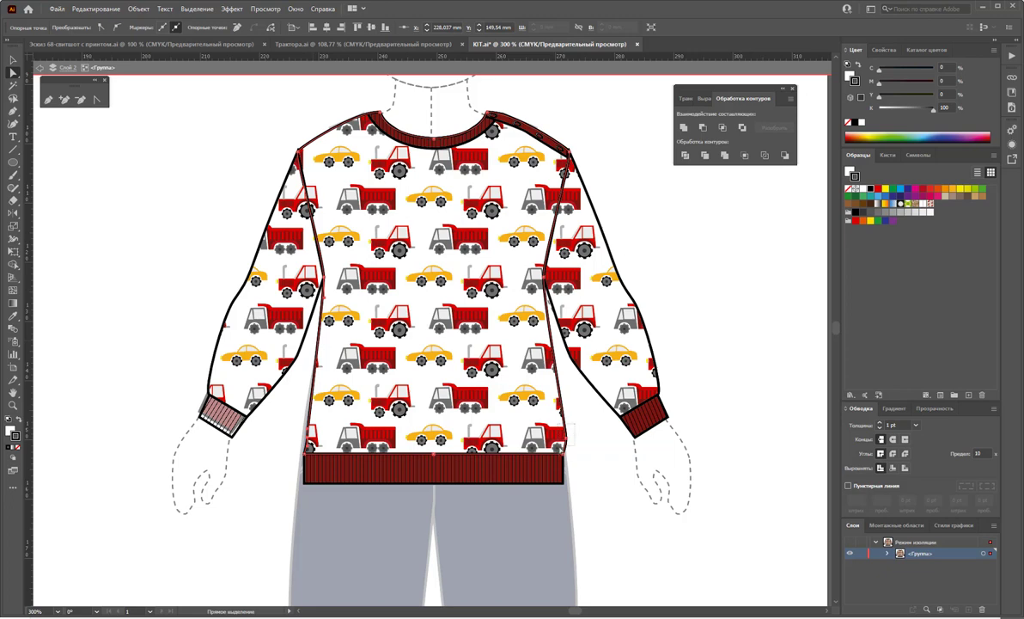
pyautogui.click(522, 418)
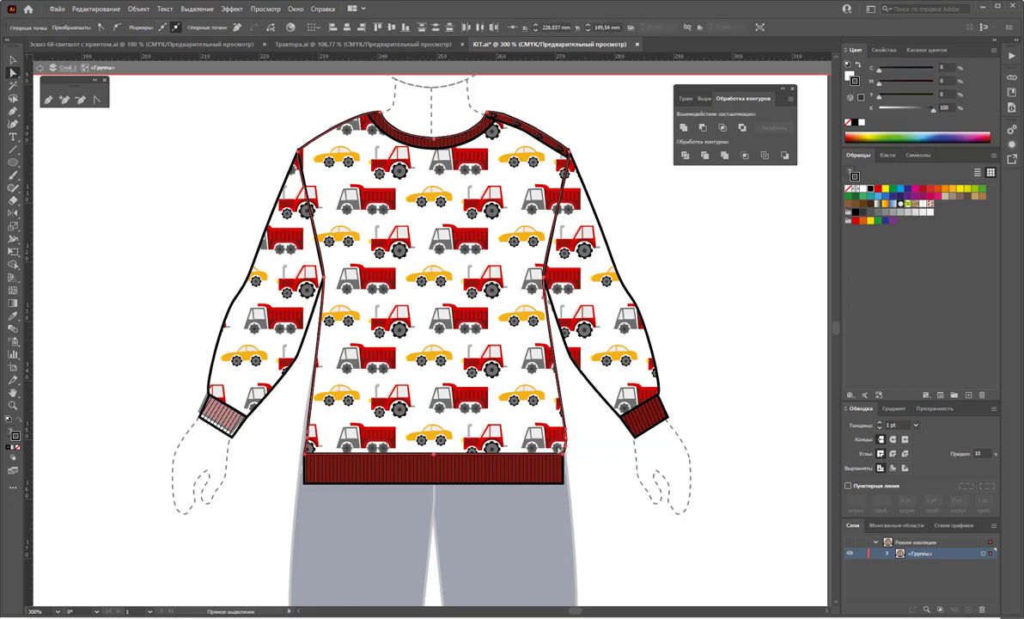
pyautogui.click(566, 422)
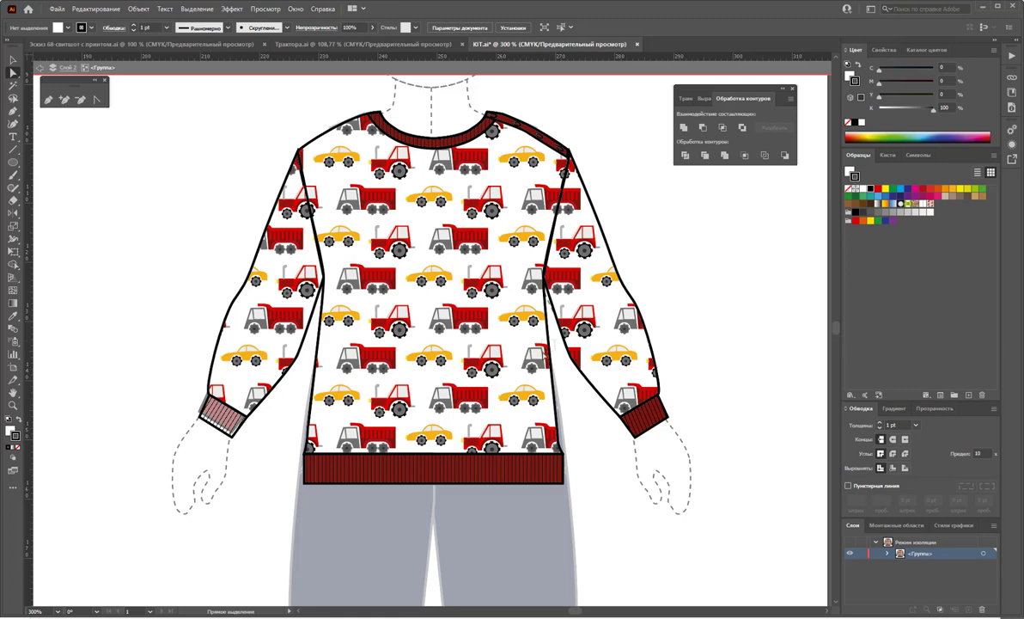
pyautogui.click(543, 354)
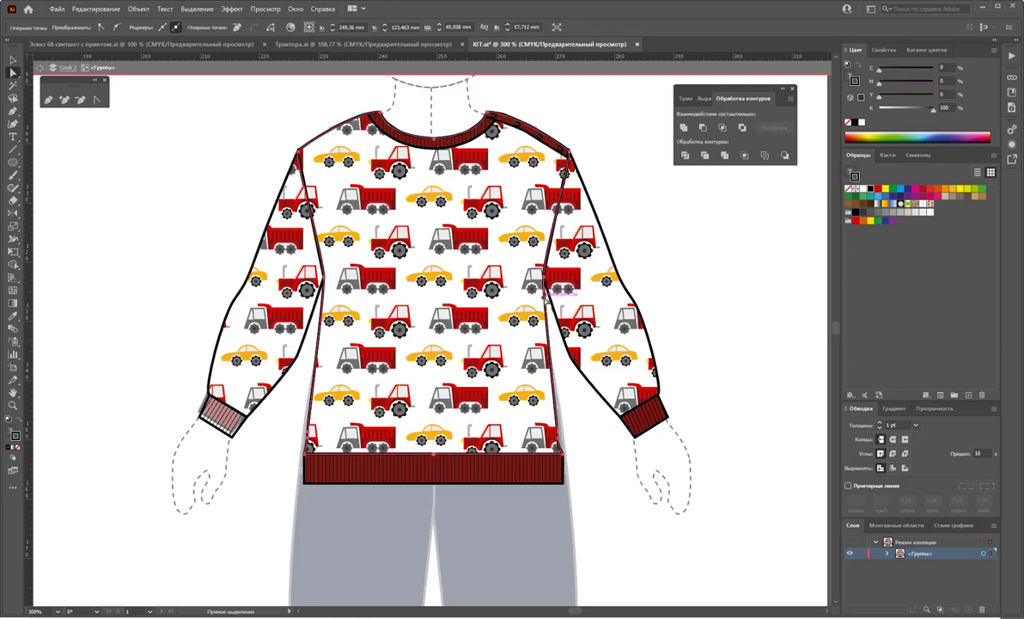
pyautogui.click(546, 311)
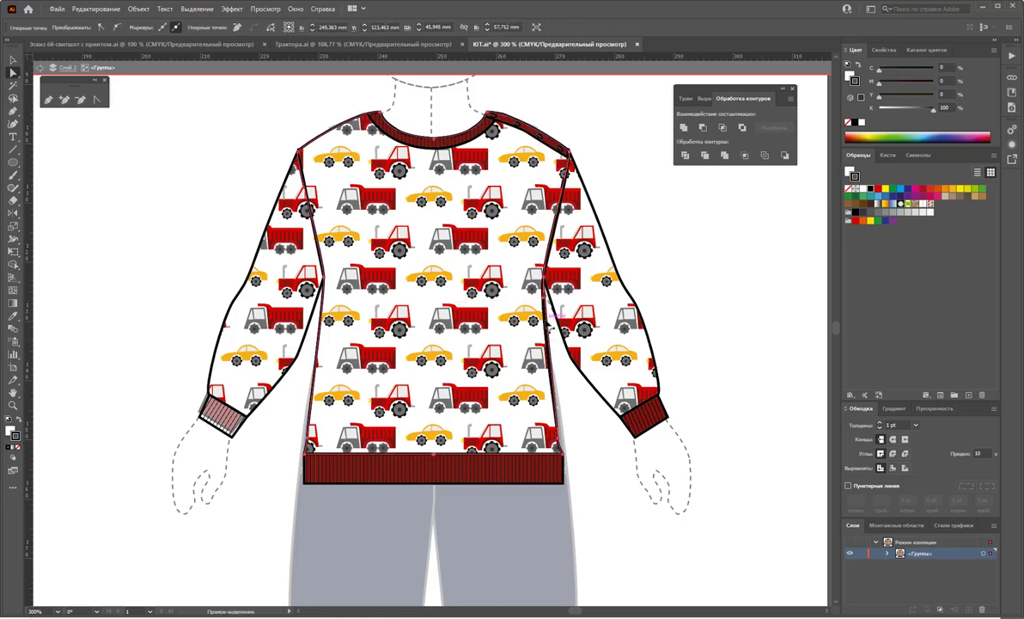
pyautogui.moveTo(546, 297); pyautogui.dragTo(548, 298)
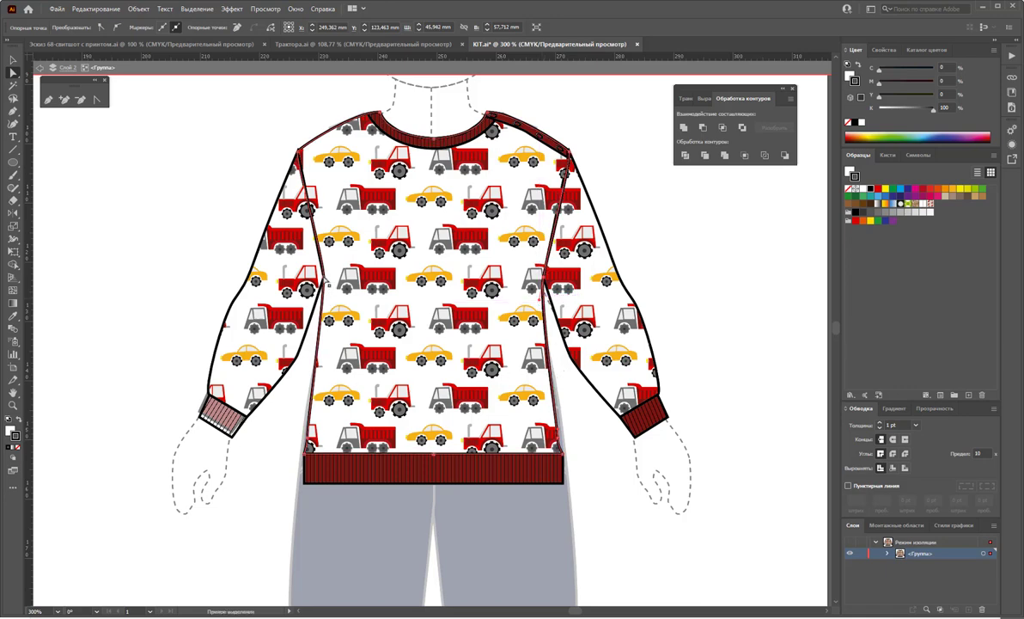
pyautogui.moveTo(325, 283); pyautogui.dragTo(332, 305)
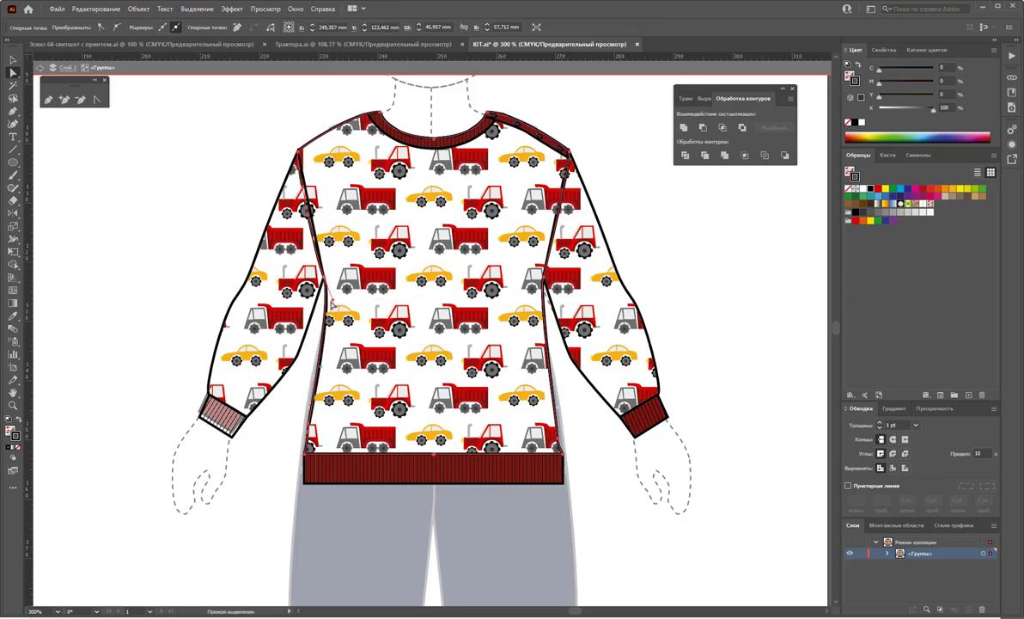
# Move the right side-seam points inward and up near the armhole
pyautogui.click(543, 291)
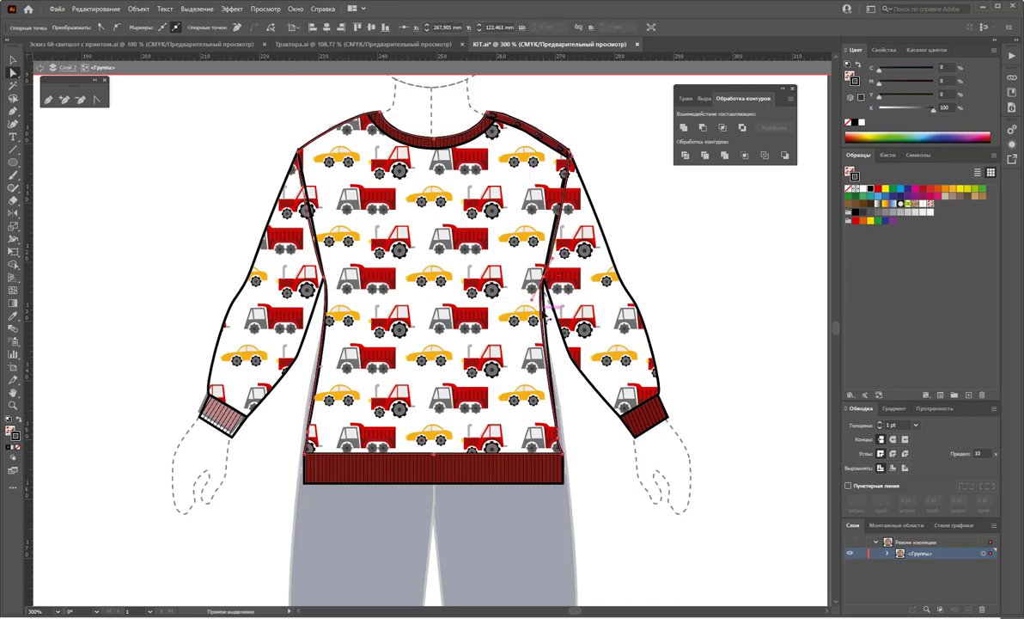
pyautogui.moveTo(543, 318); pyautogui.dragTo(542, 294)
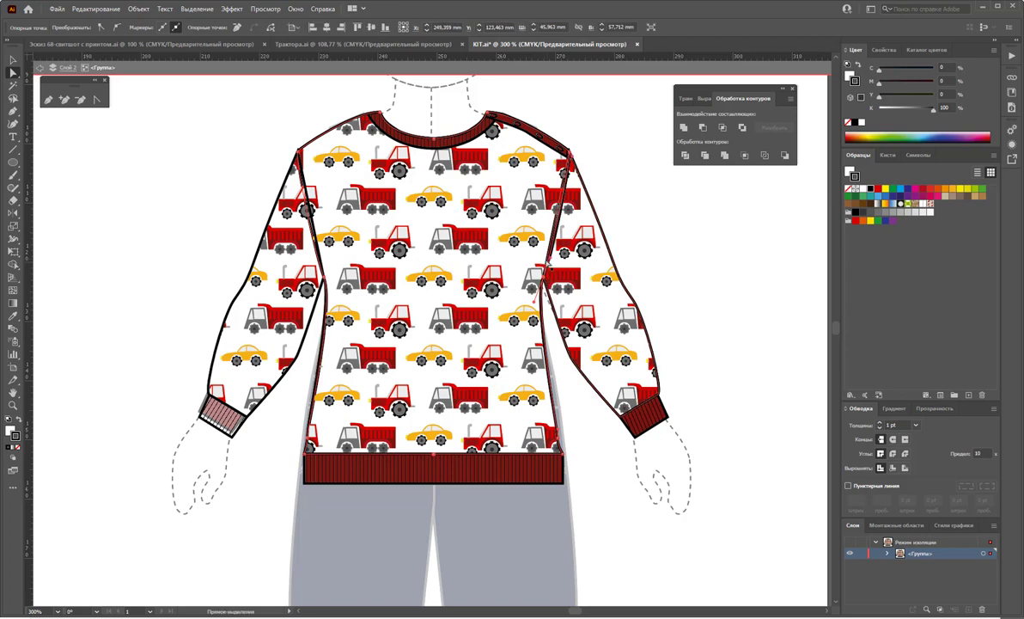
pyautogui.click(551, 261)
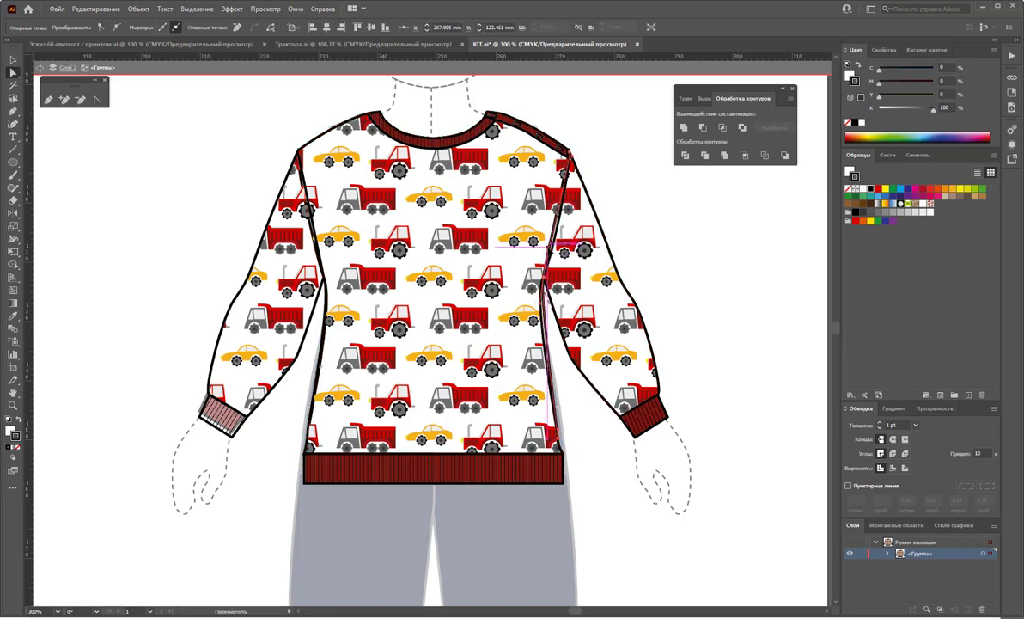
pyautogui.moveTo(551, 256); pyautogui.dragTo(554, 243)
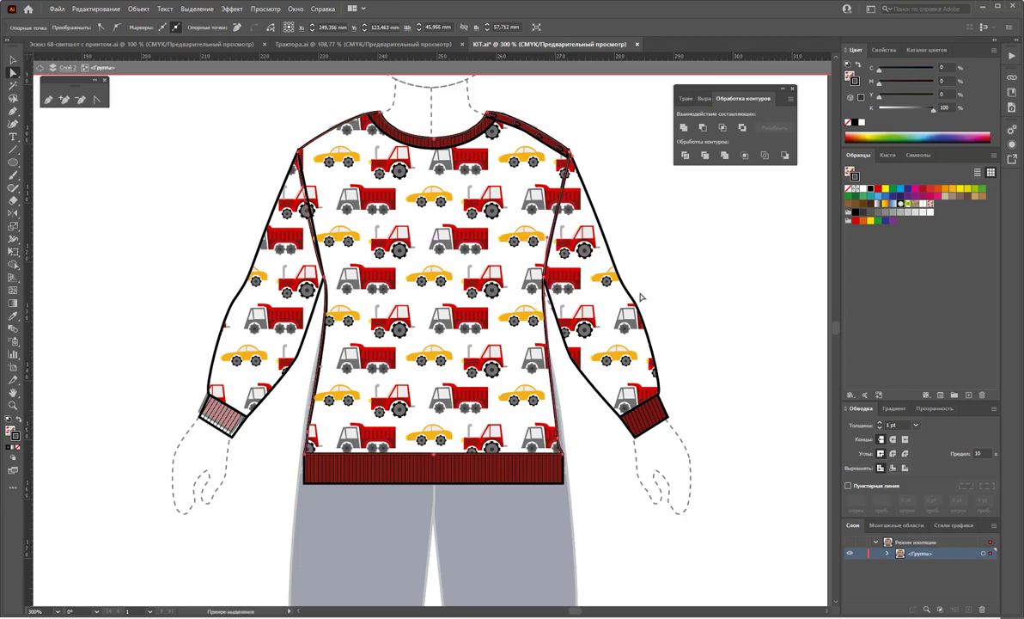
pyautogui.click(636, 301)
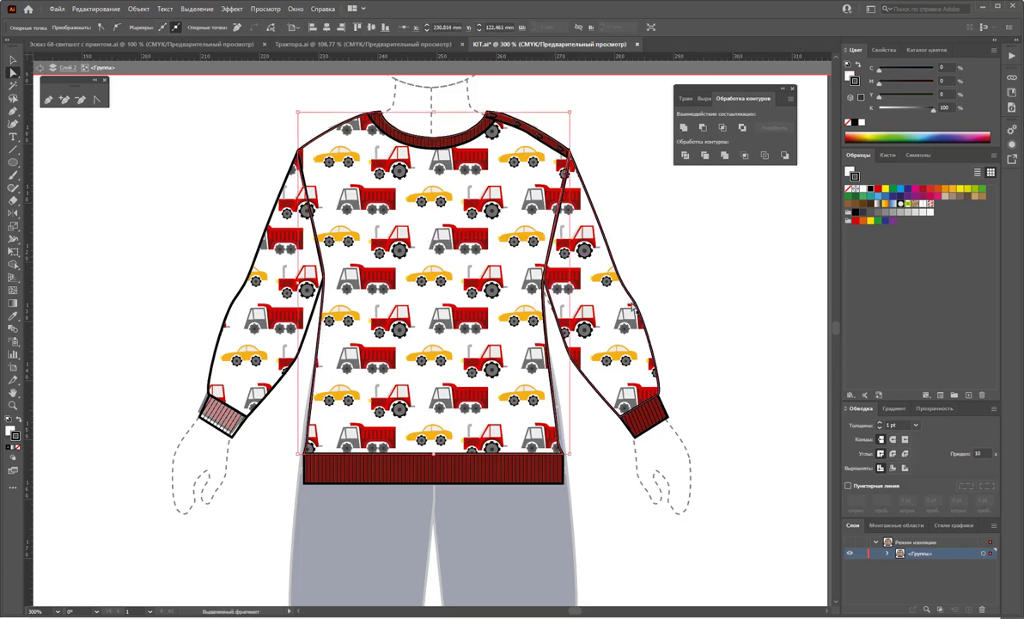
pyautogui.moveTo(550, 343); pyautogui.dragTo(551, 342)
pyautogui.click(632, 308)
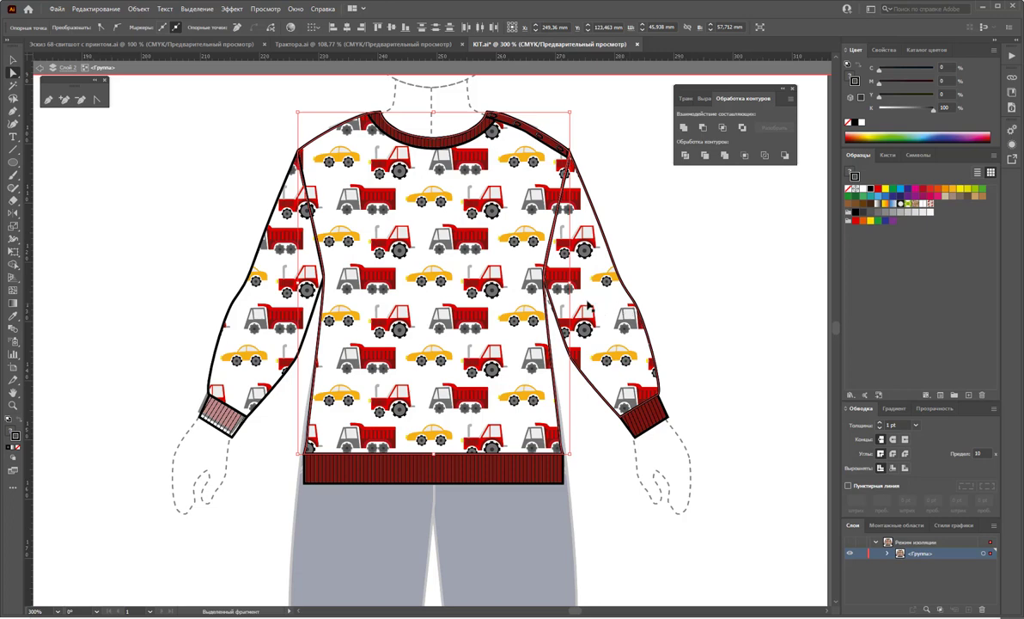
pyautogui.click(655, 135)
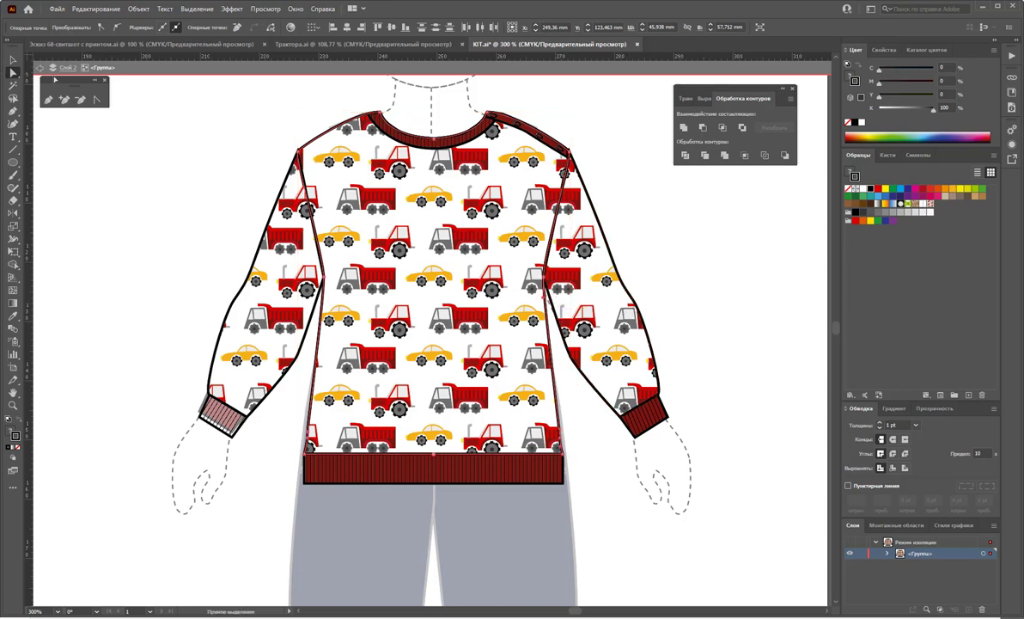
# Reshape the right side seam's handles so it curves slightly inward
pyautogui.click(96, 101)
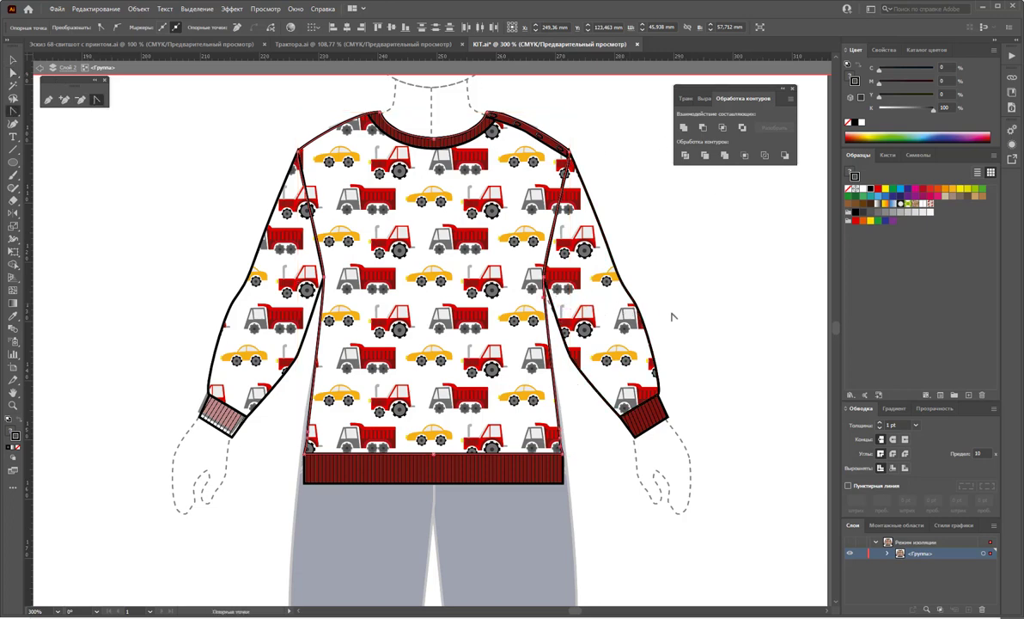
pyautogui.moveTo(513, 274)
pyautogui.mouseDown()
pyautogui.moveTo(537, 301)
pyautogui.moveTo(507, 279)
pyautogui.mouseUp()
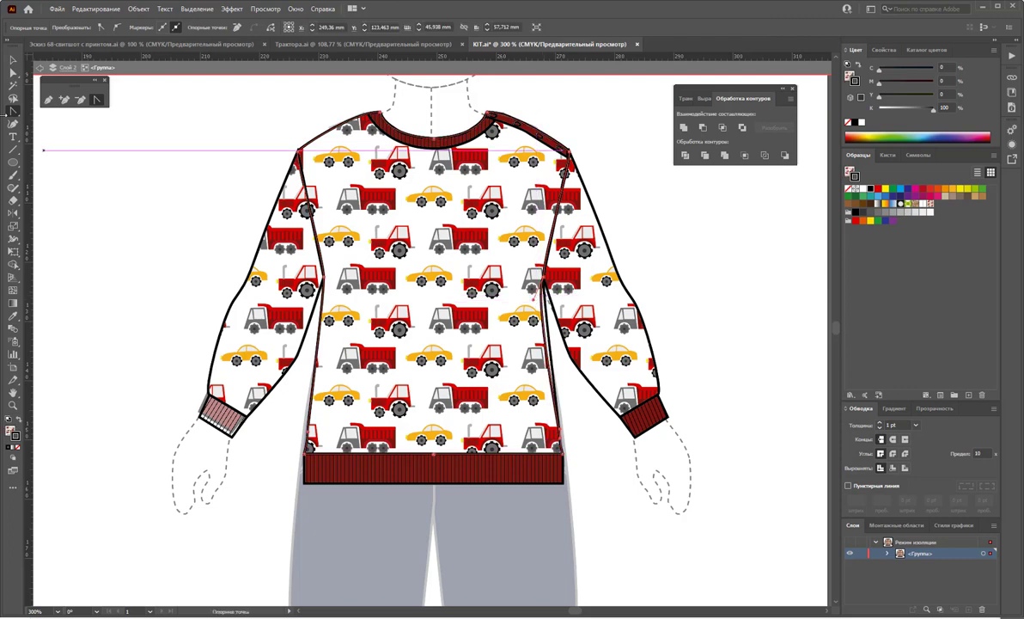
pyautogui.click(12, 74)
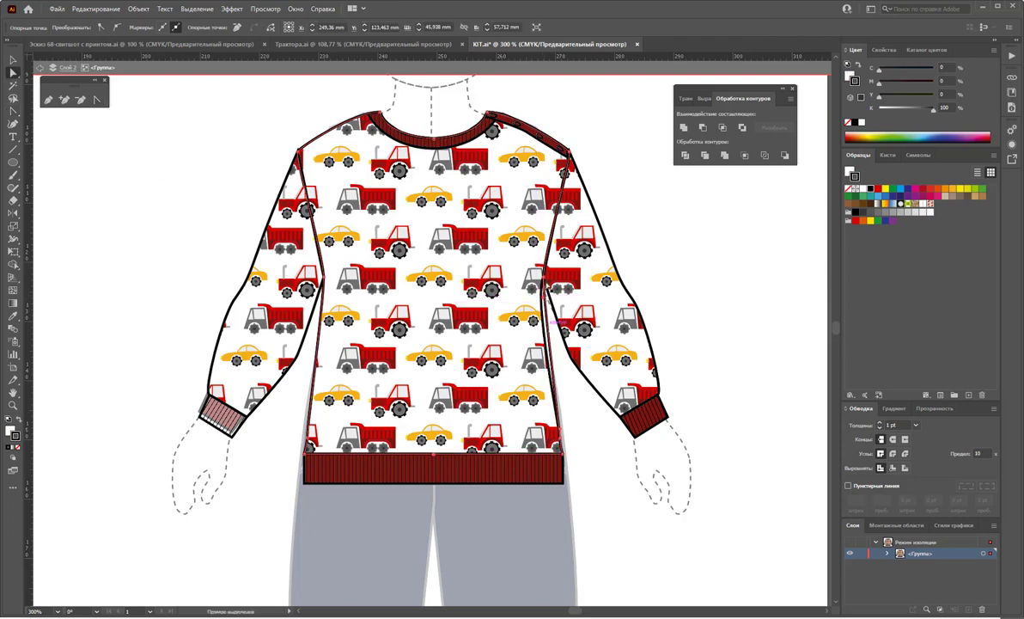
pyautogui.click(96, 100)
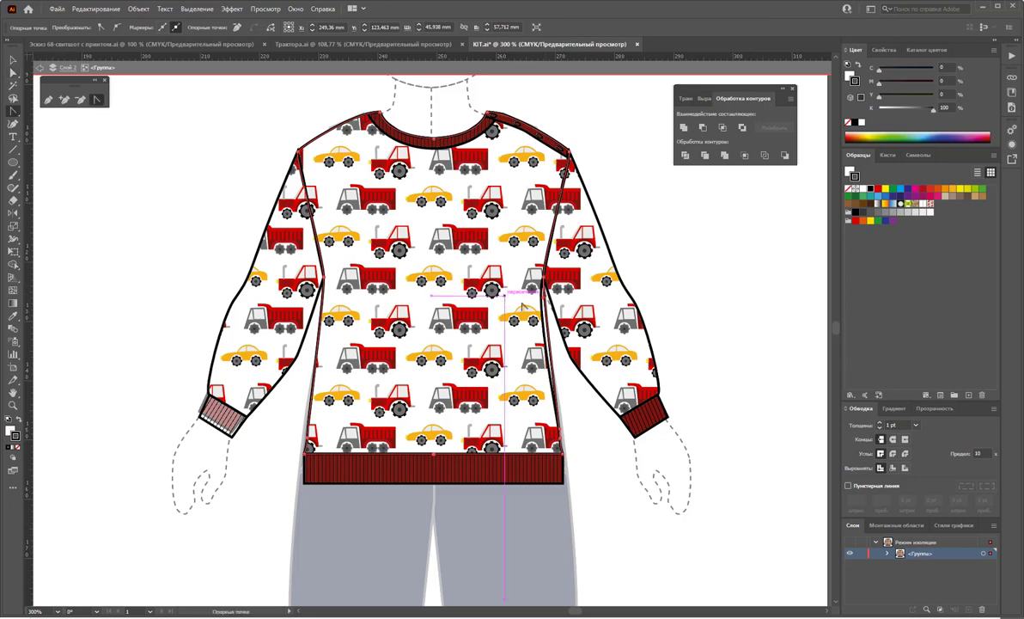
pyautogui.moveTo(547, 297); pyautogui.dragTo(516, 308)
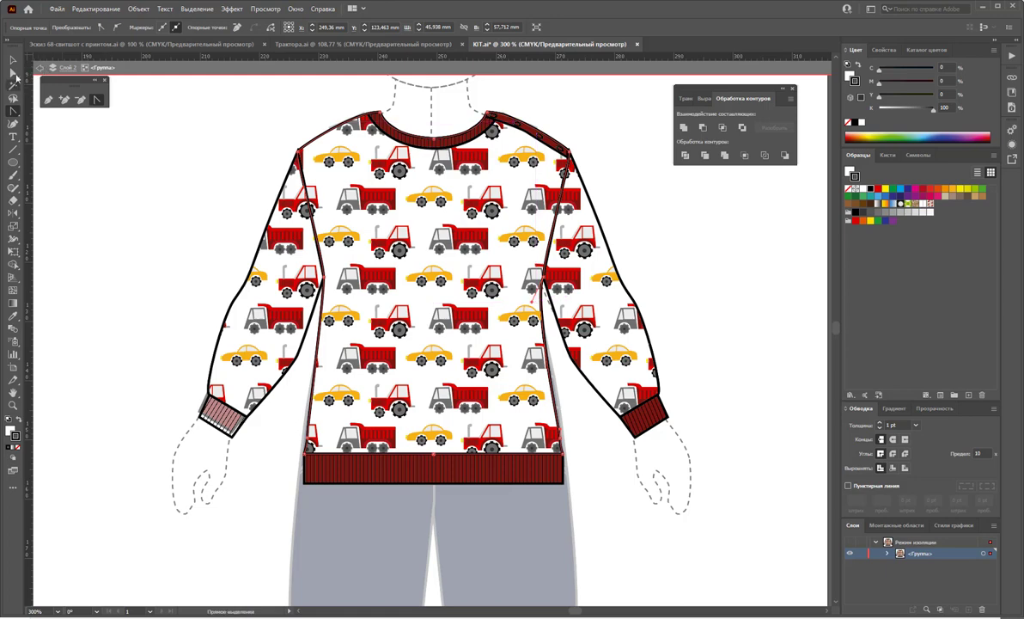
pyautogui.click(12, 74)
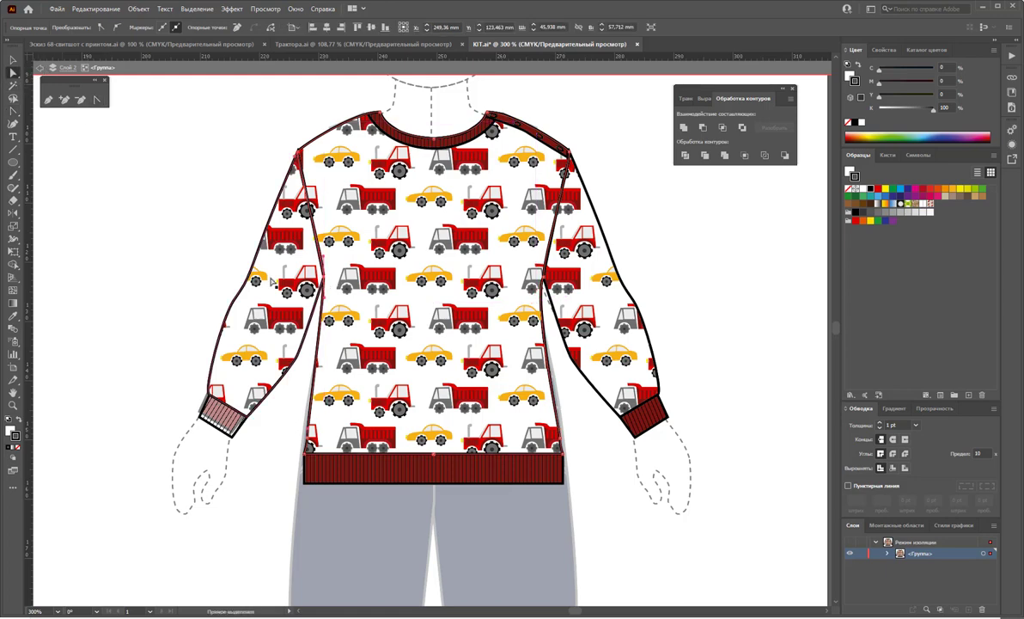
pyautogui.click(96, 100)
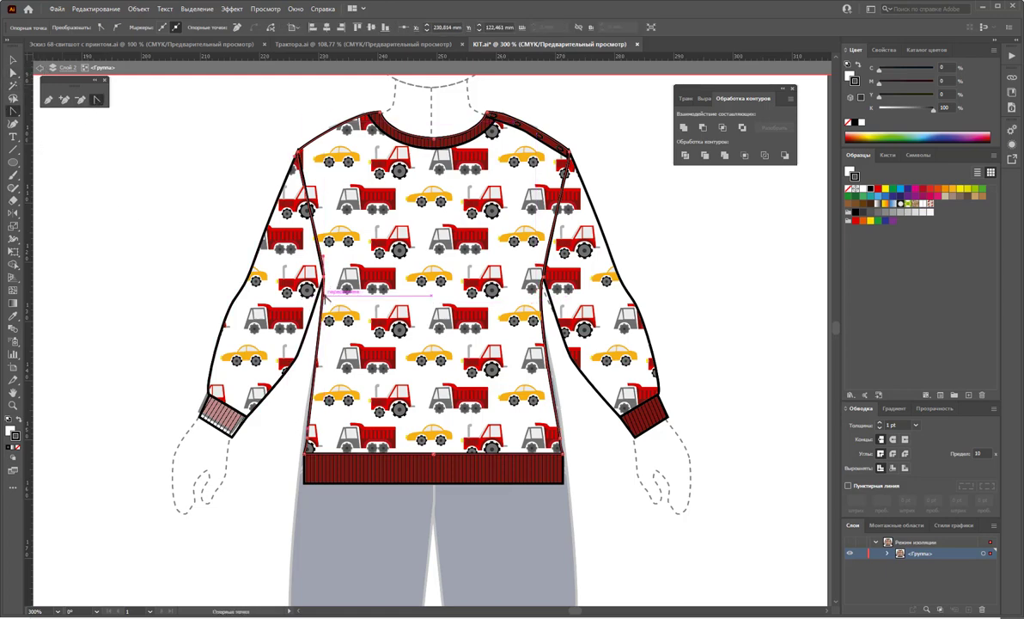
# Pull the left side-seam anchor down and bend its handles into a smoother curve
pyautogui.moveTo(328, 294); pyautogui.dragTo(331, 309)
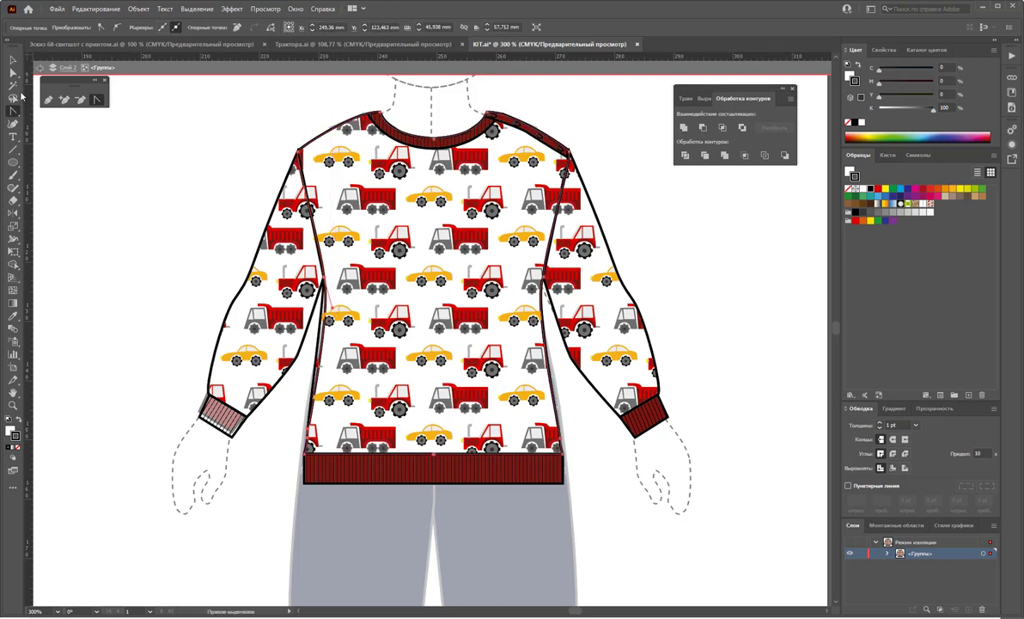
pyautogui.click(12, 74)
pyautogui.click(328, 318)
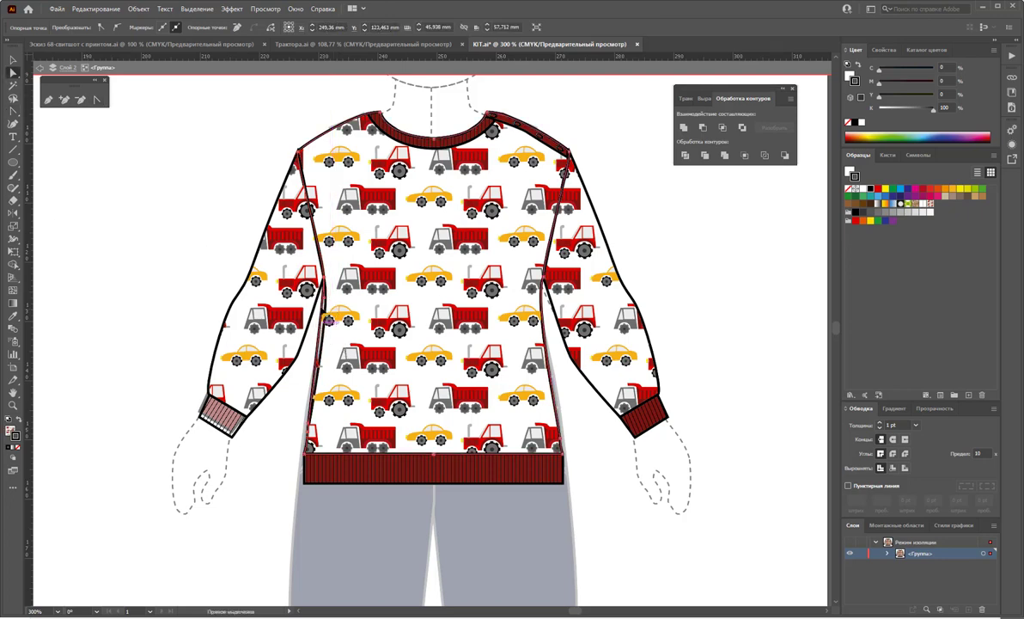
pyautogui.click(98, 101)
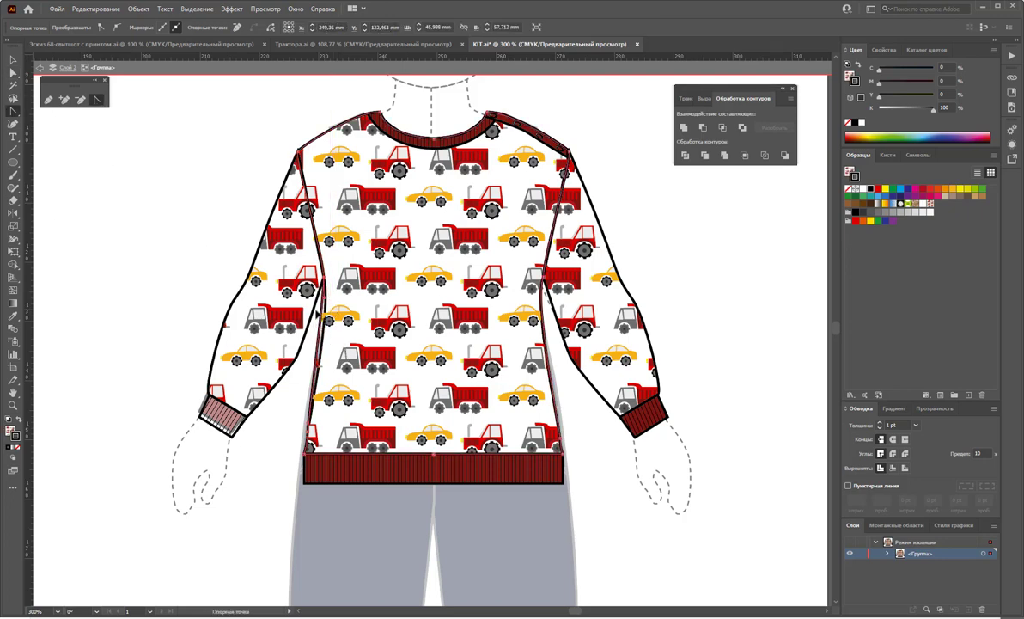
pyautogui.moveTo(318, 311); pyautogui.dragTo(331, 309)
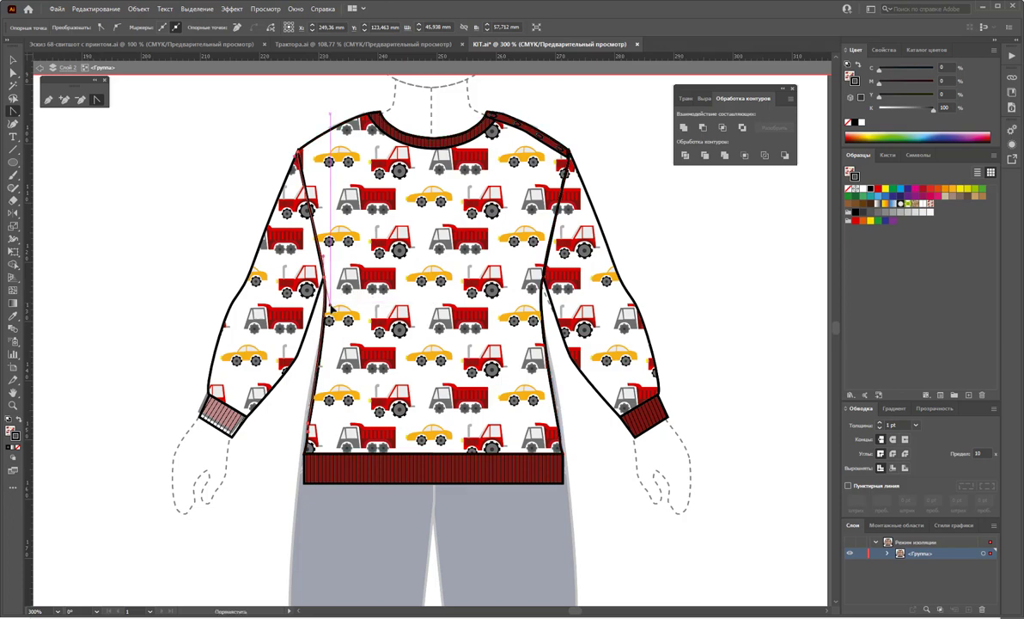
pyautogui.click(12, 72)
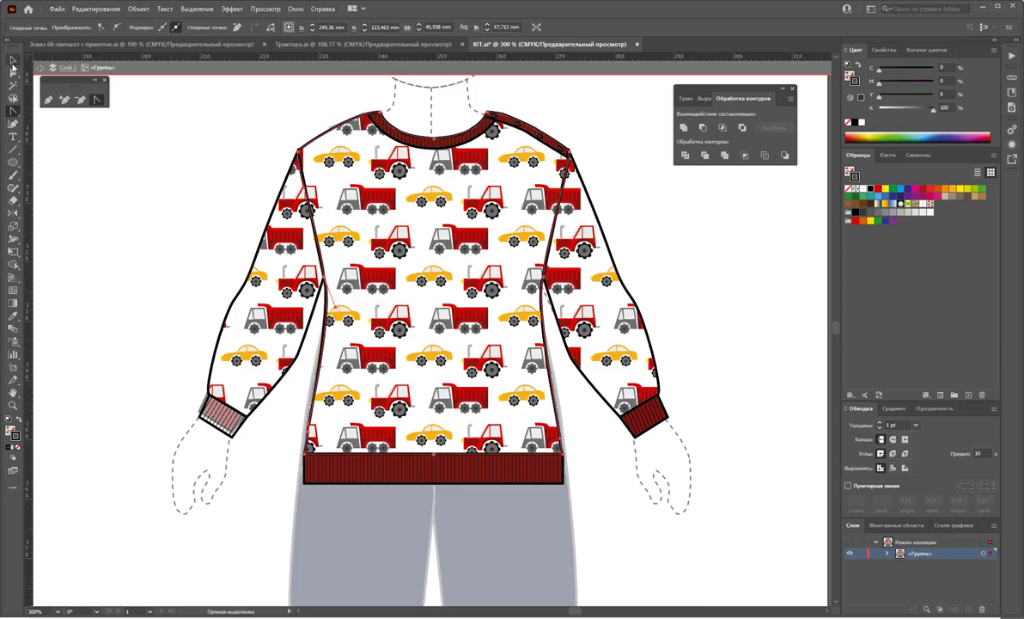
pyautogui.click(12, 61)
# Exit isolation mode and nudge the sweatshirt group up about 1 mm into place
pyautogui.doubleClick(126, 213)
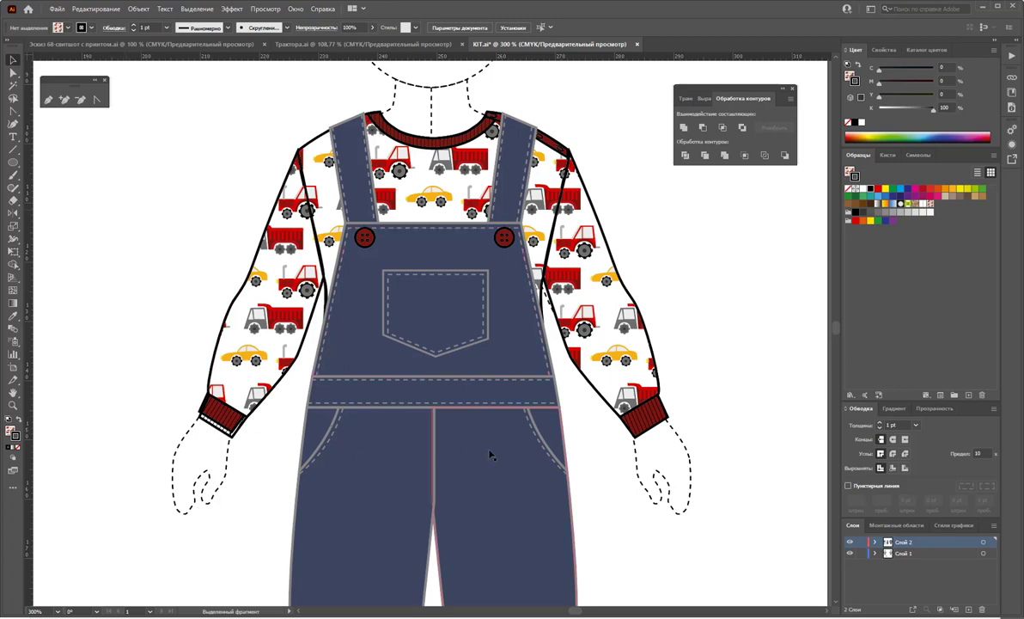
pyautogui.click(549, 313)
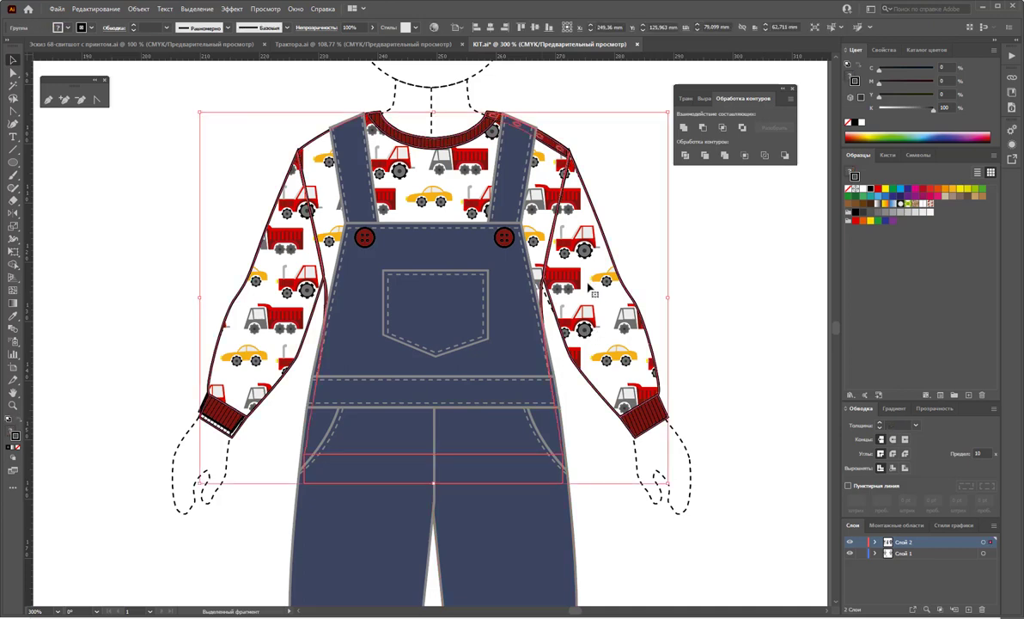
pyautogui.moveTo(587, 289); pyautogui.dragTo(605, 296)
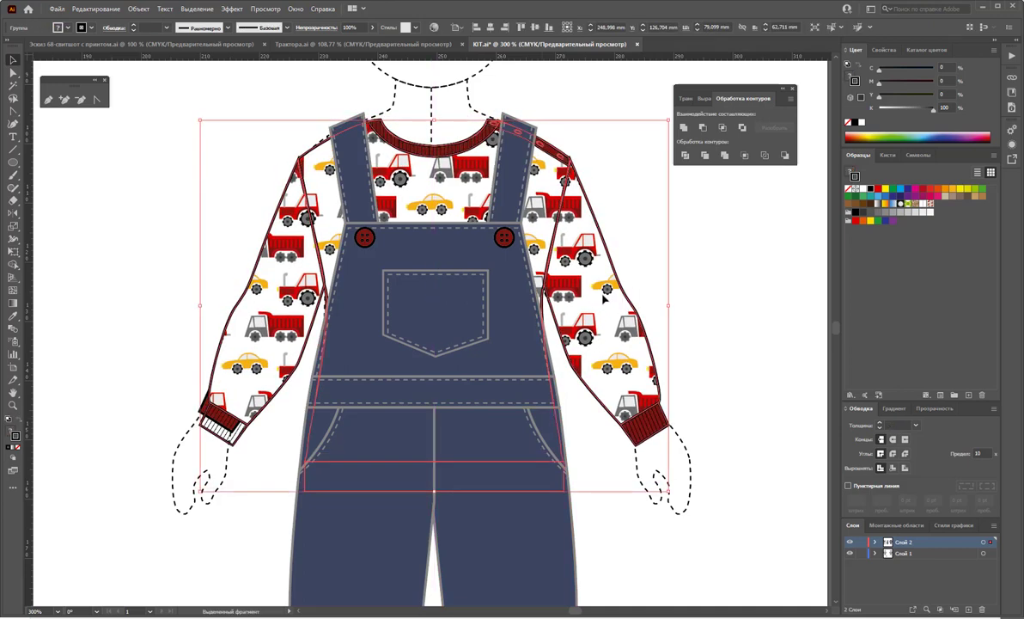
pyautogui.doubleClick(245, 170)
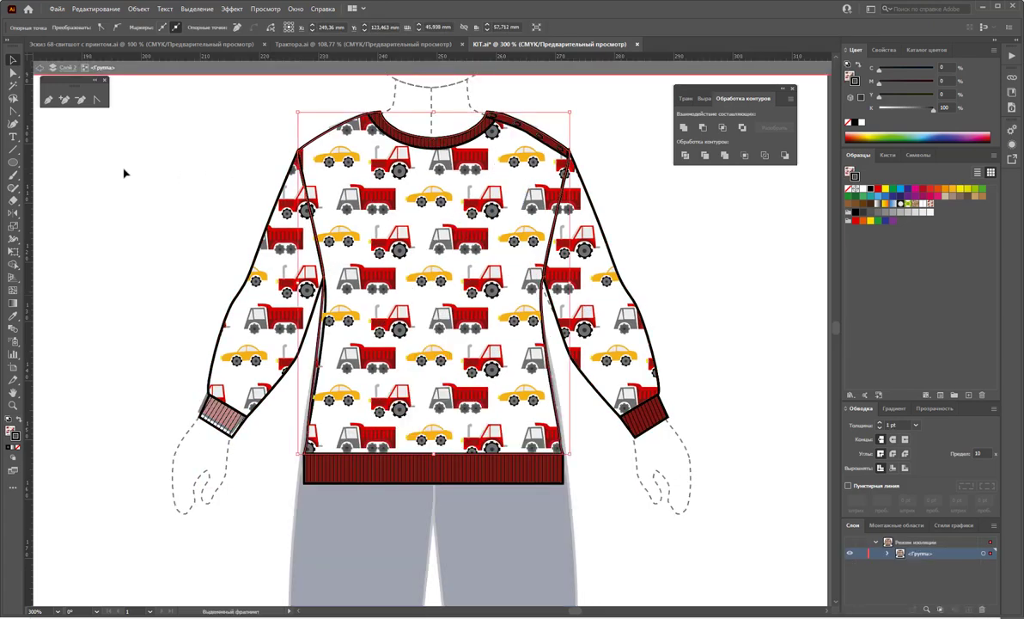
pyautogui.click(185, 195)
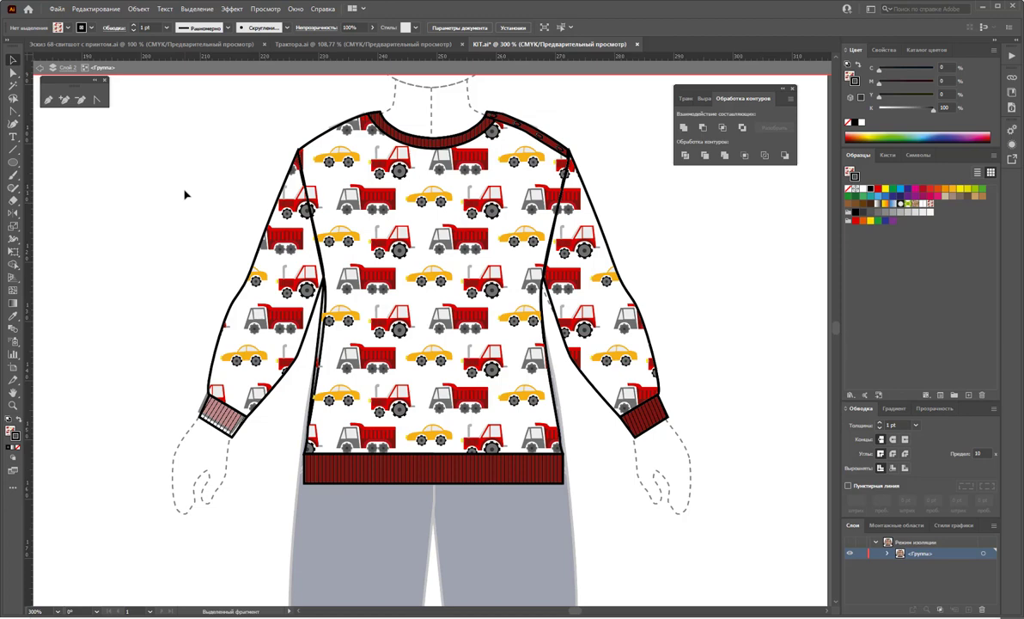
pyautogui.doubleClick(184, 195)
pyautogui.click(234, 434)
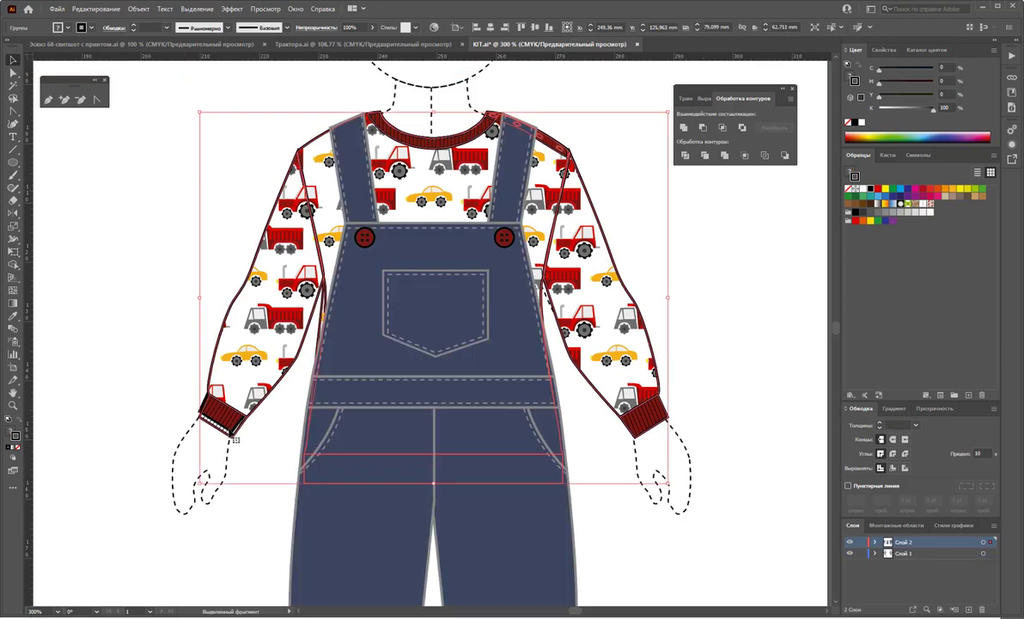
pyautogui.moveTo(233, 438); pyautogui.dragTo(232, 433)
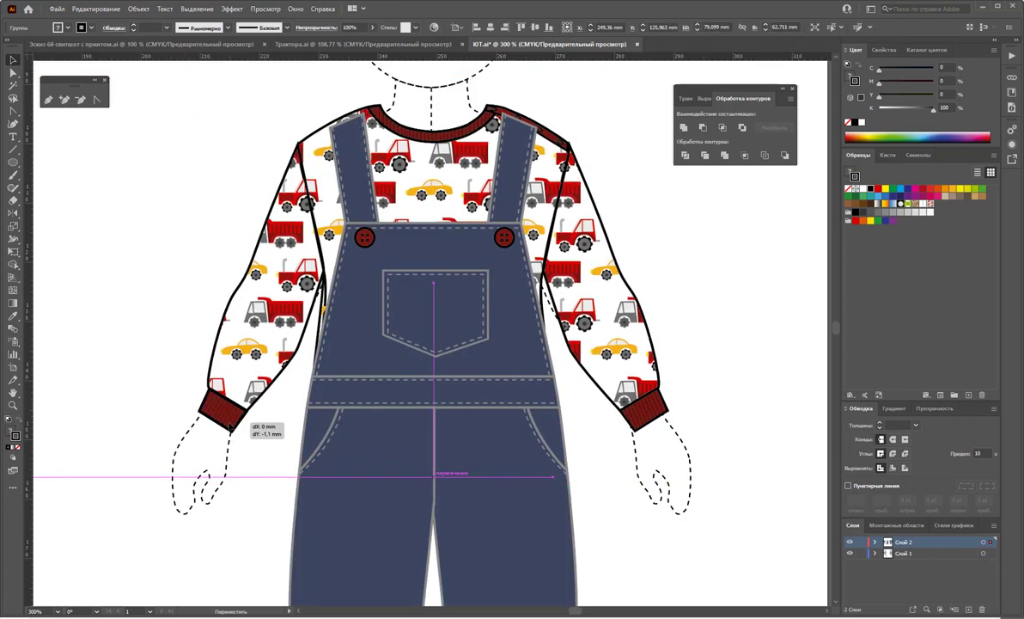
# Lock layer Слой 1 and settle the sweatshirt a few millimetres lower under the overalls
pyautogui.moveTo(127, 293); pyautogui.dragTo(268, 444)
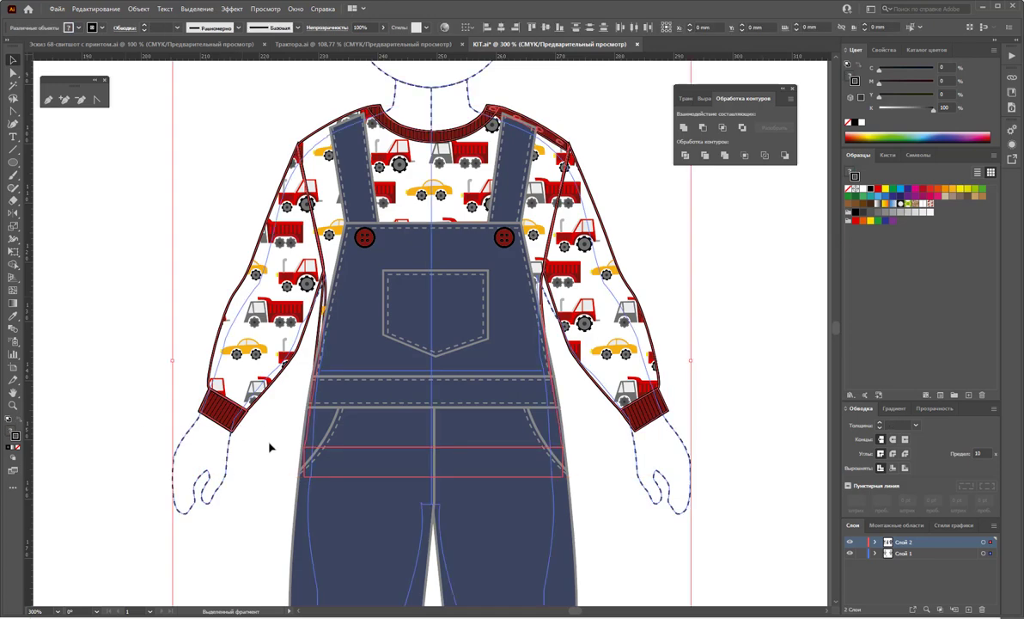
pyautogui.click(265, 440)
pyautogui.click(861, 553)
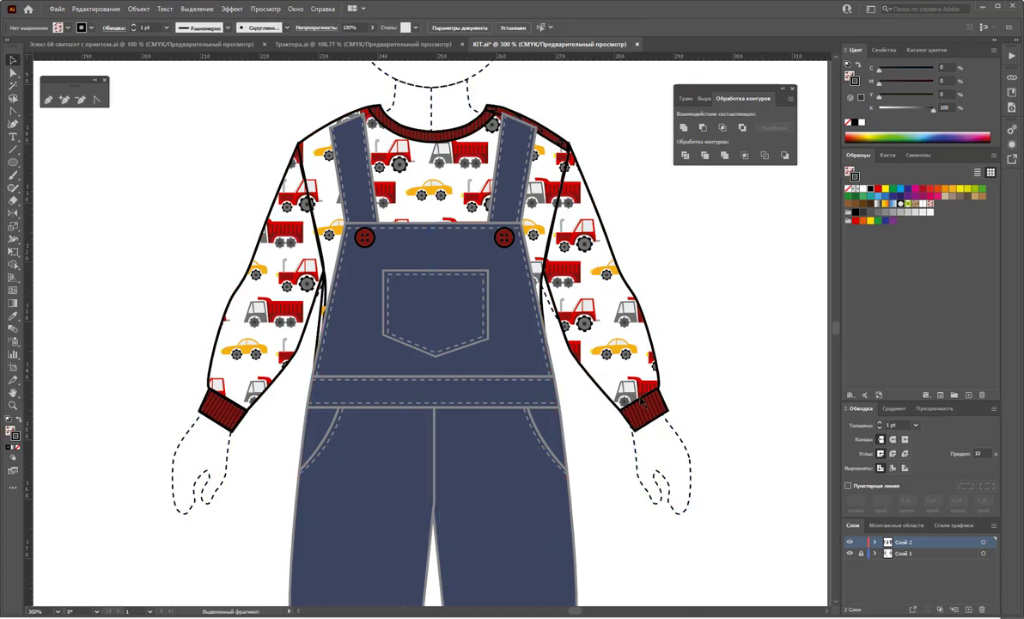
pyautogui.moveTo(636, 373)
pyautogui.mouseDown()
pyautogui.moveTo(640, 400)
pyautogui.moveTo(635, 383)
pyautogui.mouseUp()
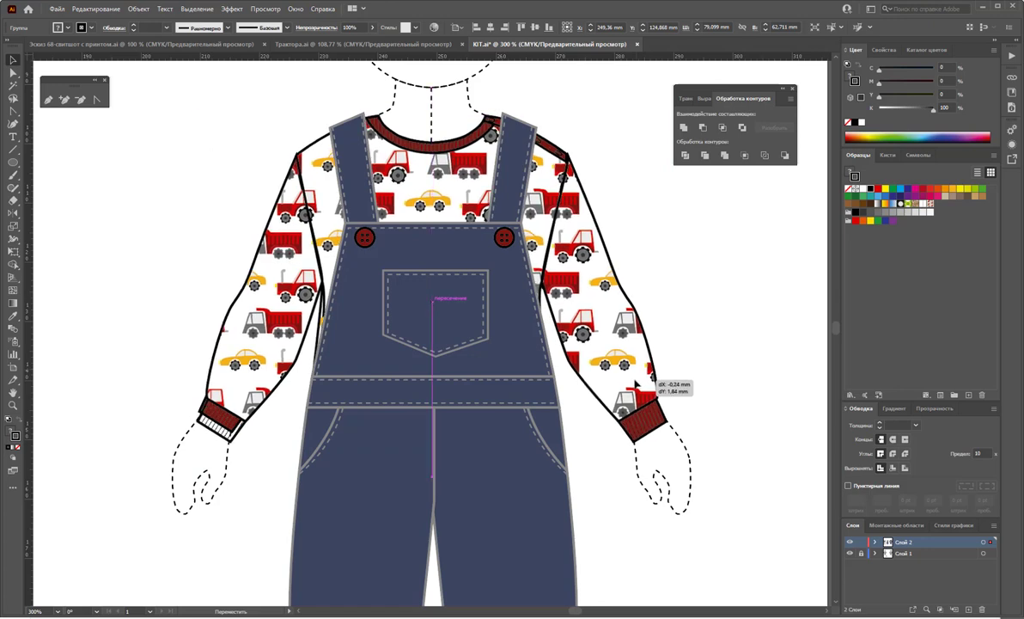
pyautogui.moveTo(635, 383); pyautogui.dragTo(657, 388)
pyautogui.click(768, 401)
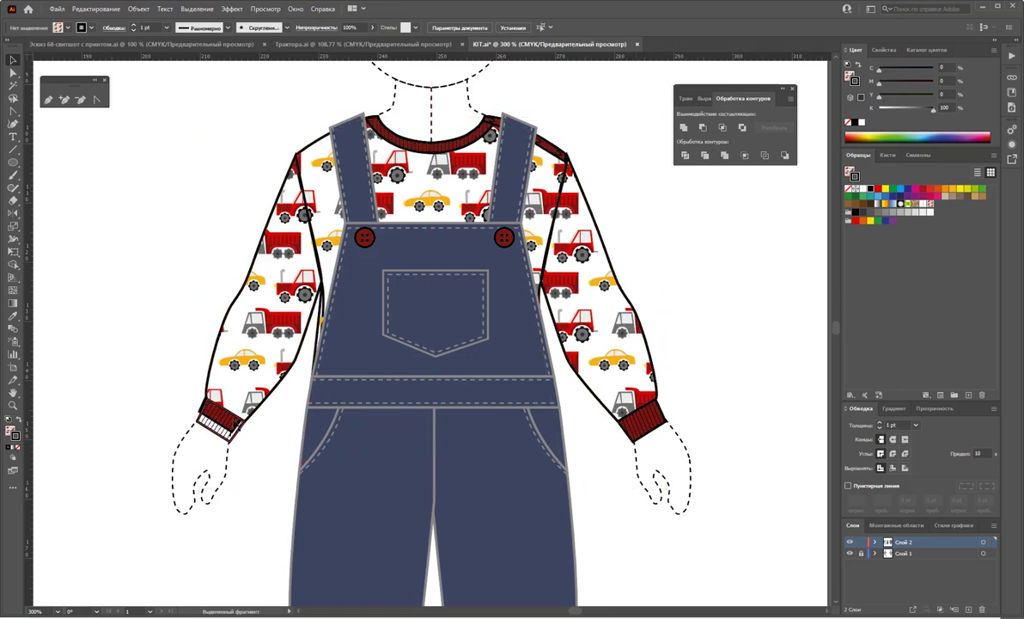
# Shift the sweatshirt's left red cuff to sit flush at the sleeve end
pyautogui.click(216, 409)
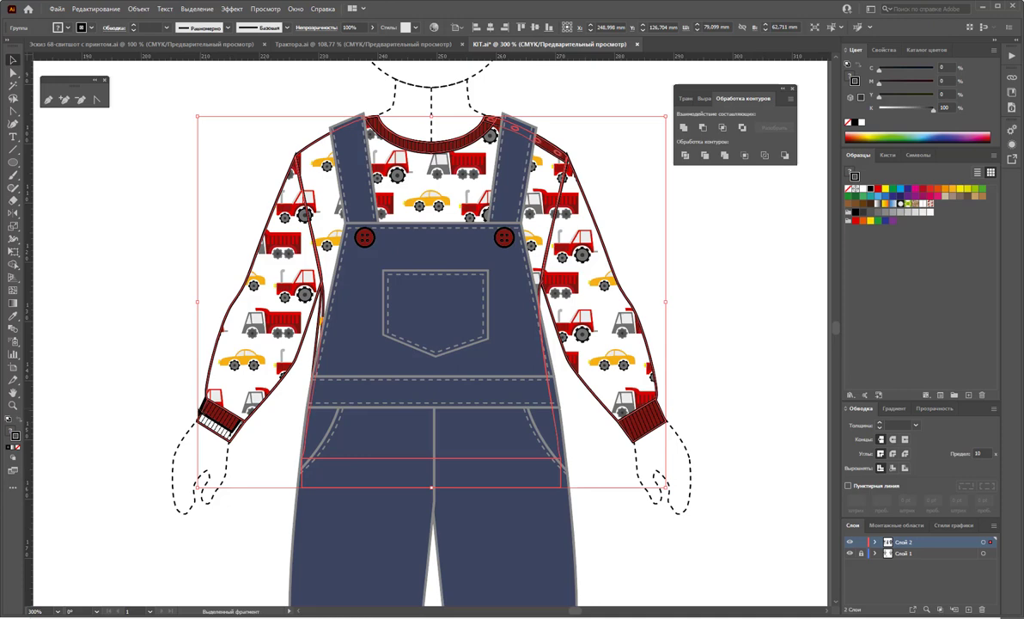
pyautogui.moveTo(216, 409)
pyautogui.mouseDown()
pyautogui.moveTo(190, 414)
pyautogui.moveTo(226, 430)
pyautogui.mouseUp()
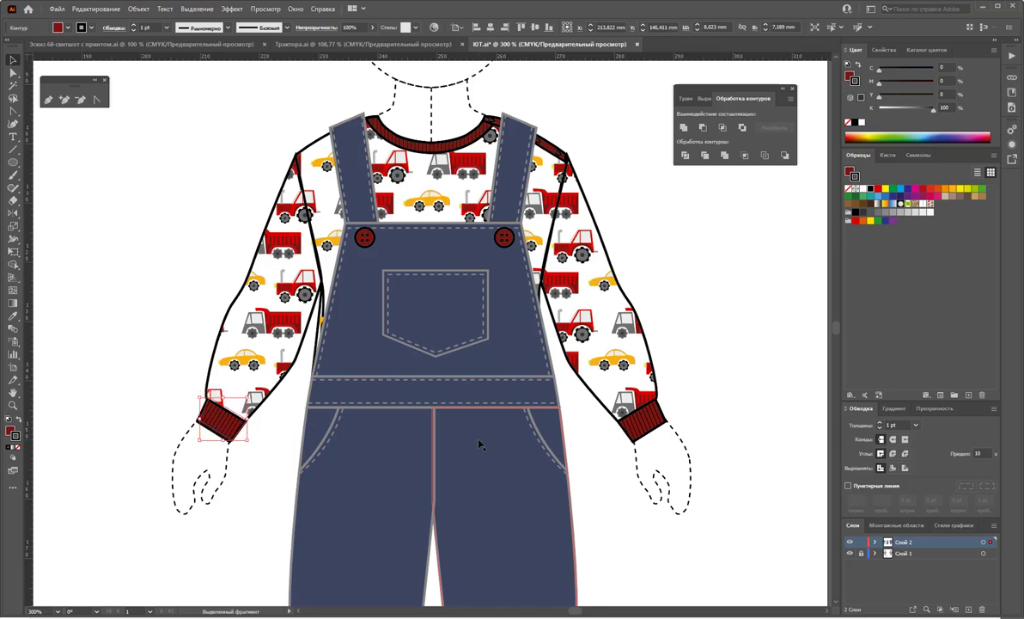
pyautogui.click(681, 323)
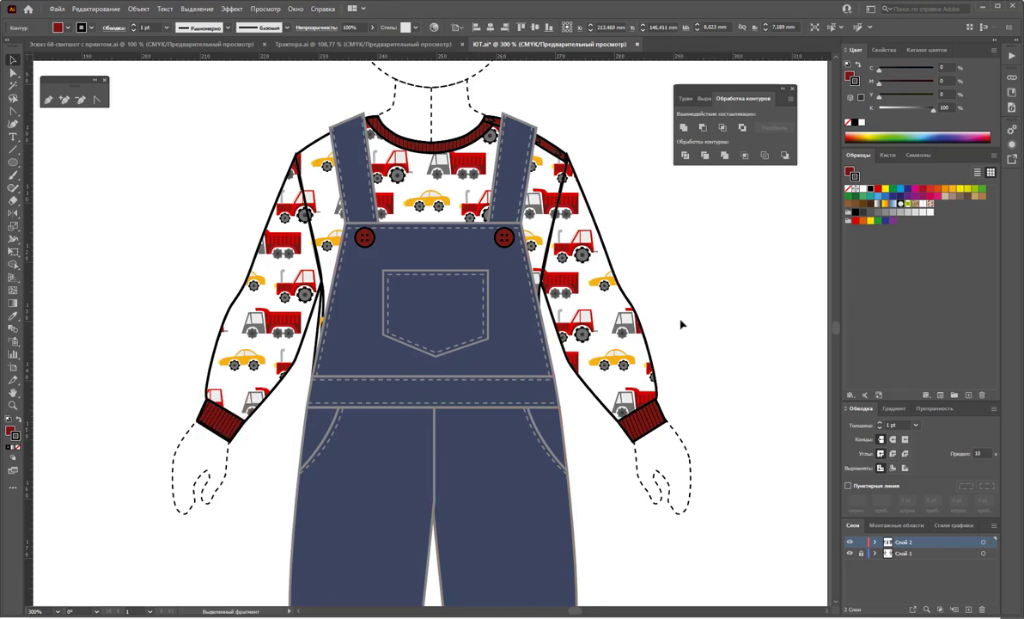
# Copy the tractor appliqué onto the right overalls' pocket and bring it to the front
pyautogui.press('z')
pyautogui.keyDown('alt'); pyautogui.click(413, 398); pyautogui.keyUp('alt')
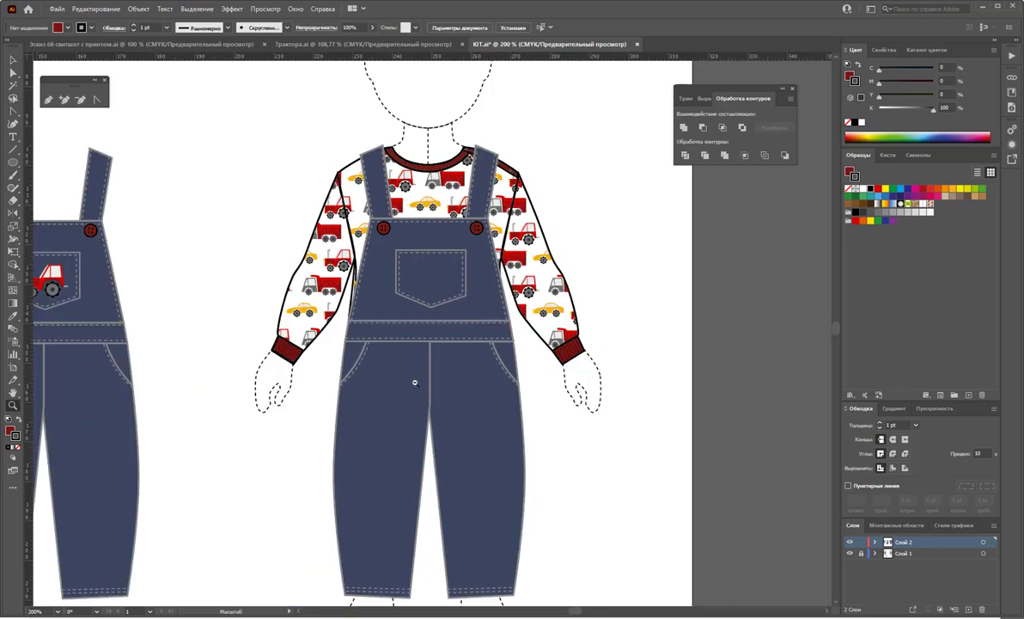
pyautogui.keyDown('alt'); pyautogui.click(386, 360); pyautogui.keyUp('alt')
pyautogui.press('v')
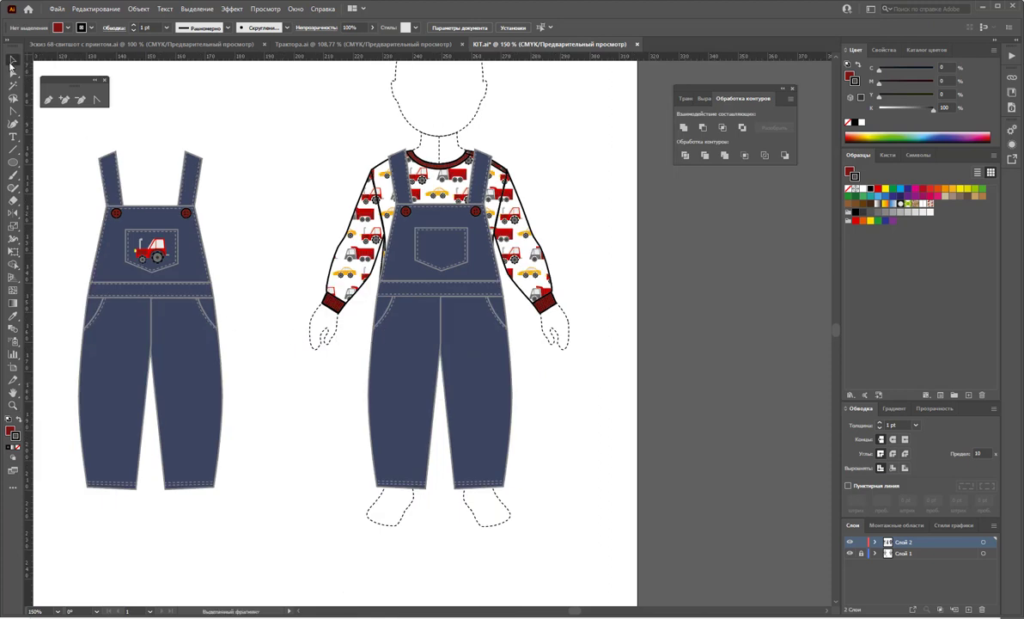
pyautogui.moveTo(159, 260); pyautogui.dragTo(437, 255)
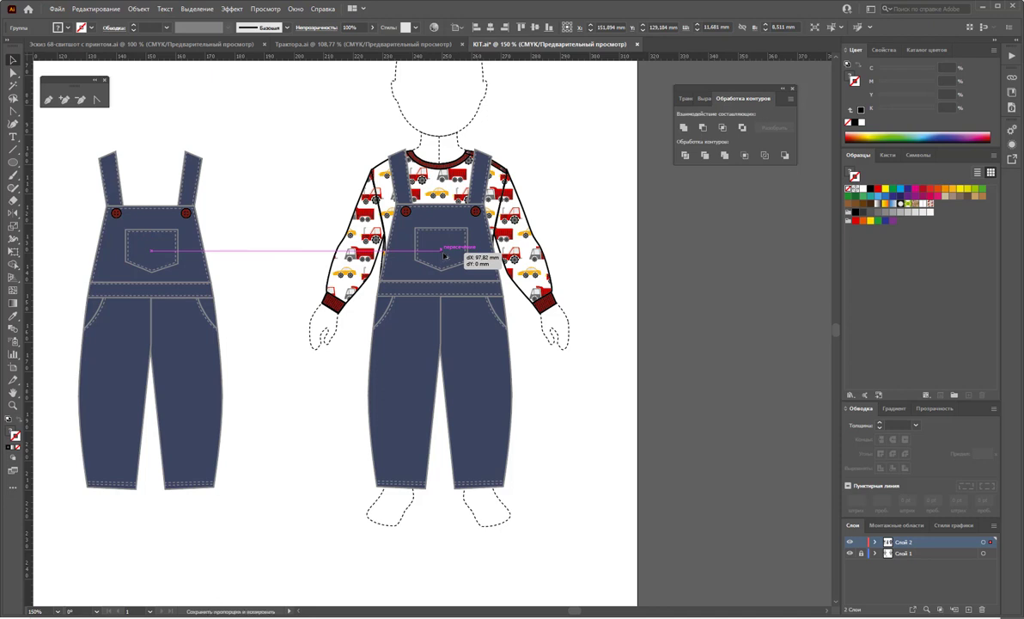
pyautogui.moveTo(437, 255); pyautogui.dragTo(439, 254)
pyautogui.rightClick(444, 256)
pyautogui.moveTo(475, 384)
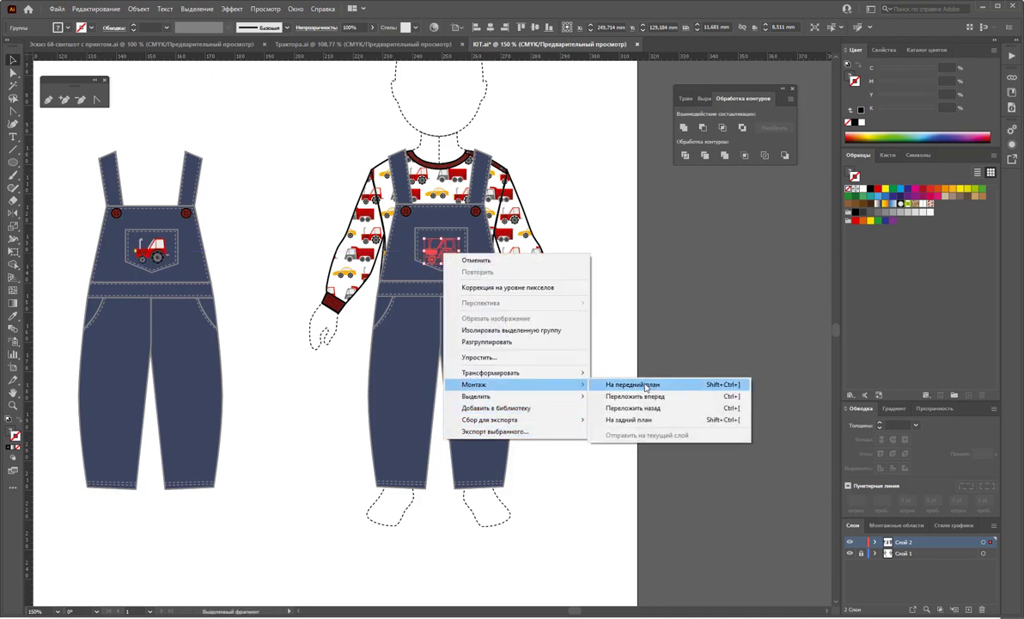
pyautogui.click(606, 384)
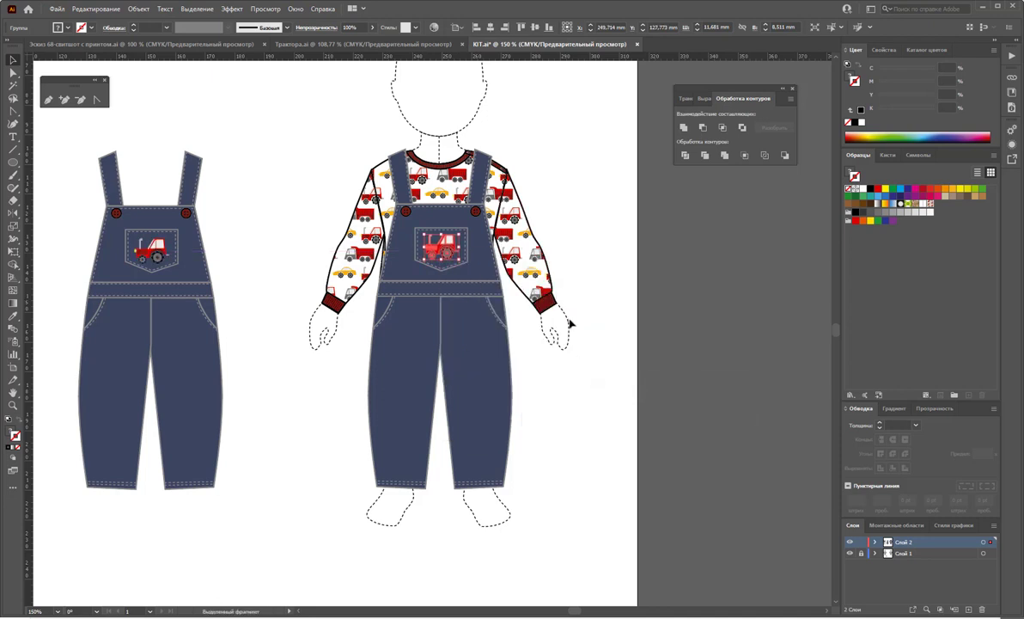
pyautogui.click(605, 341)
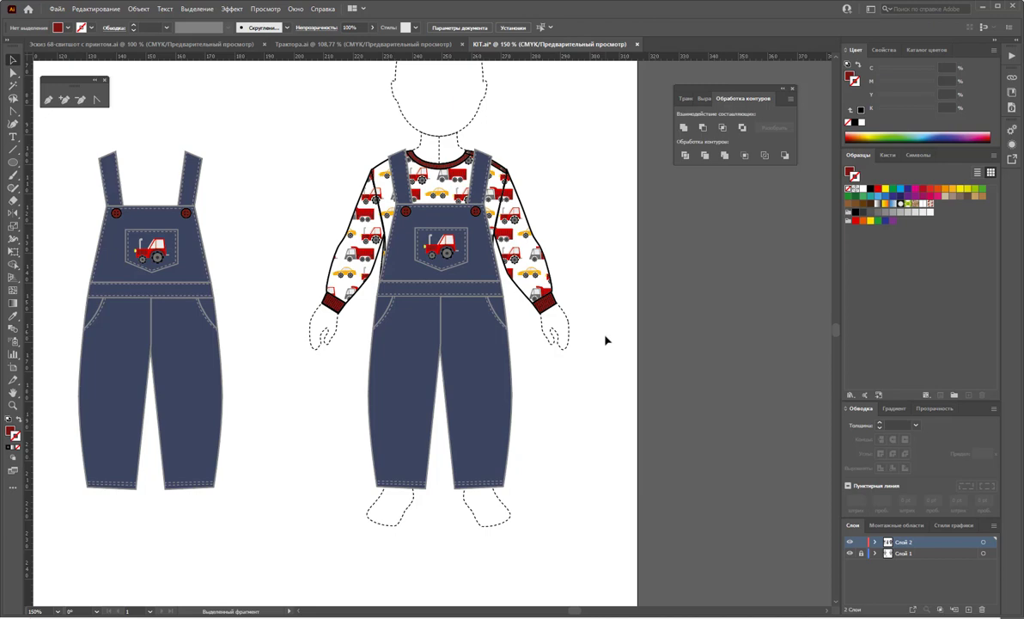
# Zoom to the full artboard at 100% and close the floating Pathfinder panel
pyautogui.press('z')
pyautogui.keyDown('alt'); pyautogui.click(348, 325); pyautogui.keyUp('alt')
pyautogui.keyDown('alt'); pyautogui.click(371, 350); pyautogui.keyUp('alt')
pyautogui.keyDown('alt'); pyautogui.click(372, 350); pyautogui.keyUp('alt')
pyautogui.click(398, 356)
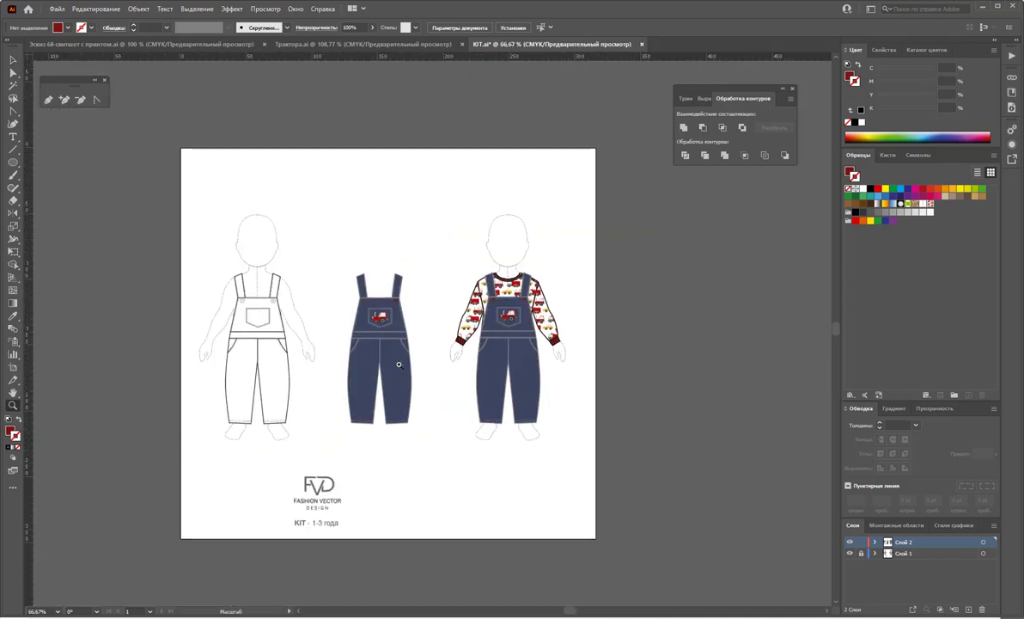
pyautogui.scroll(1, 447, 292)
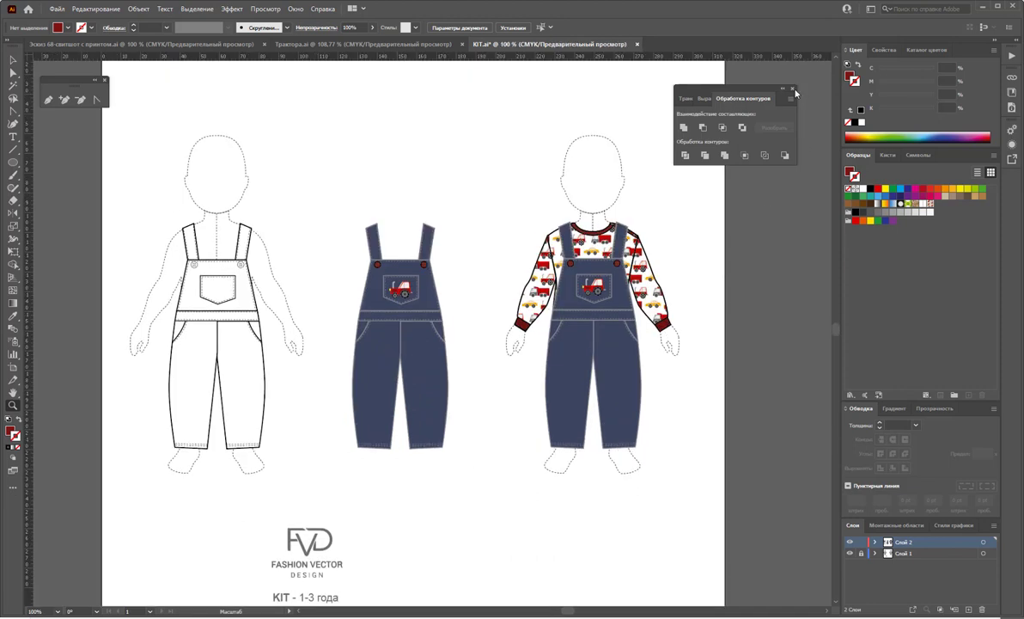
pyautogui.click(792, 89)
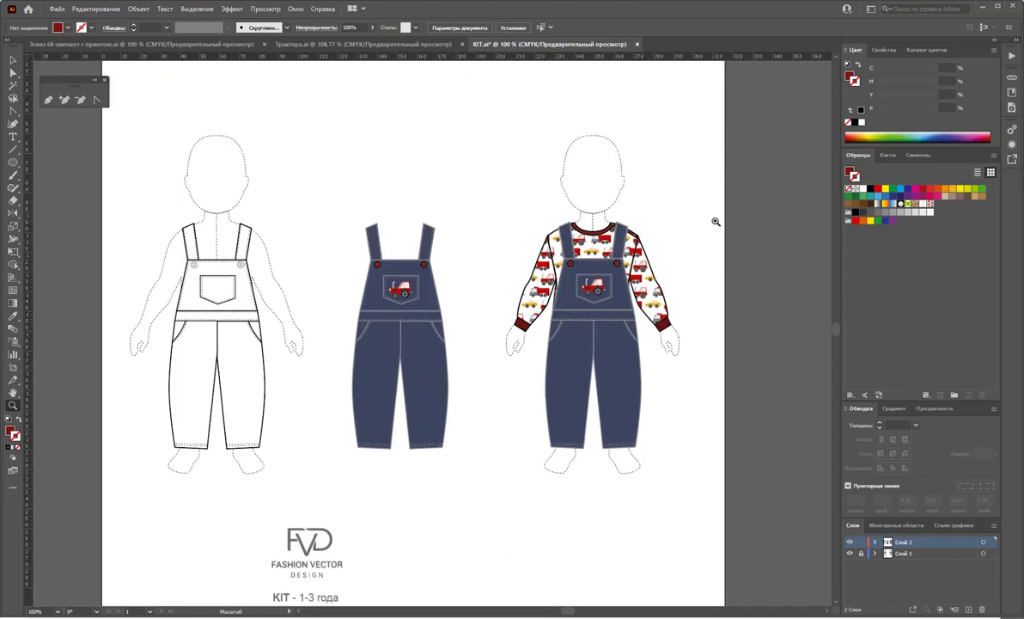